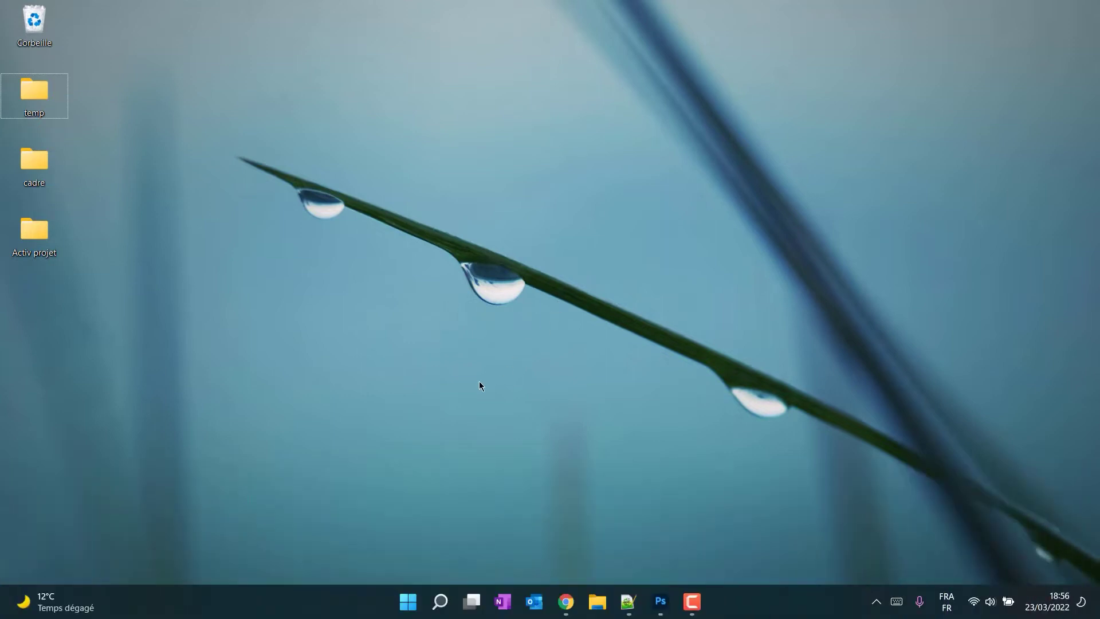
Step: Select all desktop items, clear that selection, and paste a copy of the temp folder onto the desktop
key(ctrl+a)
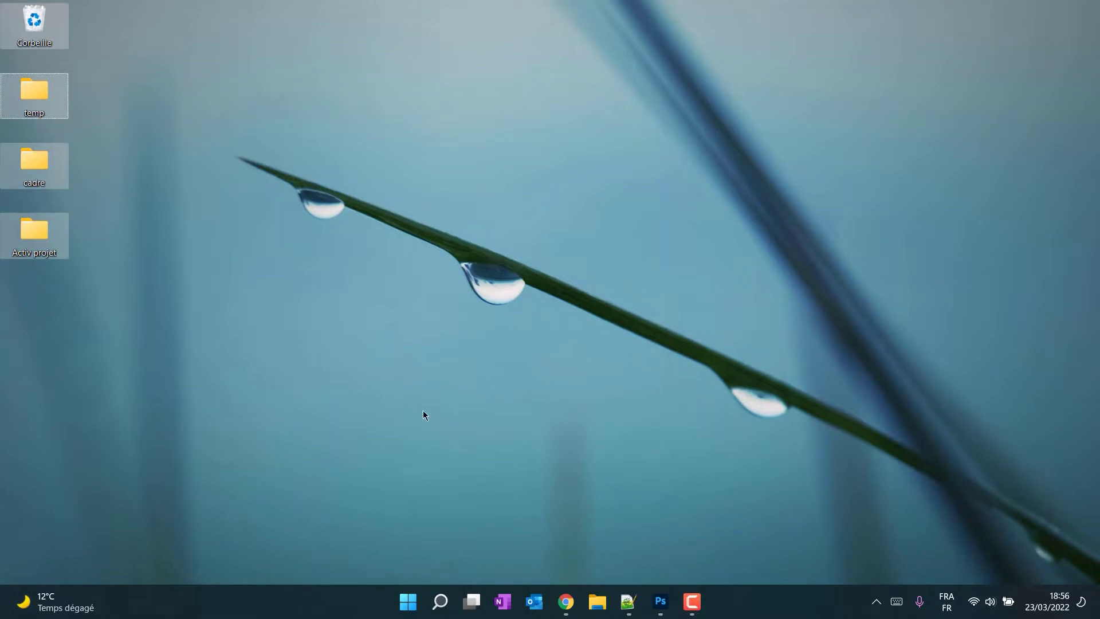
click(407, 388)
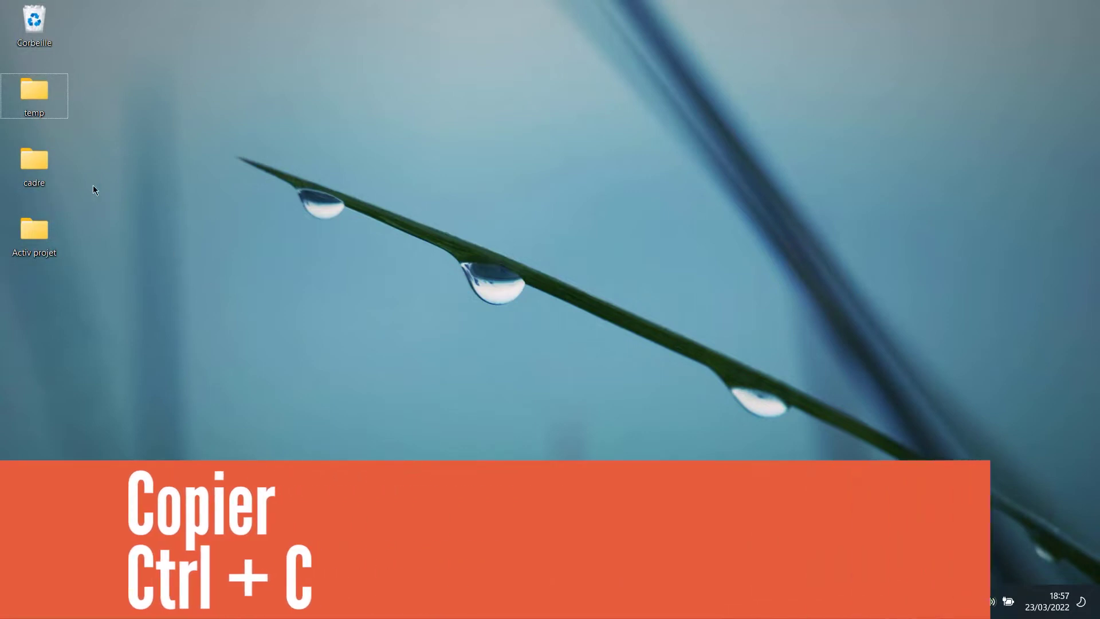
click(34, 94)
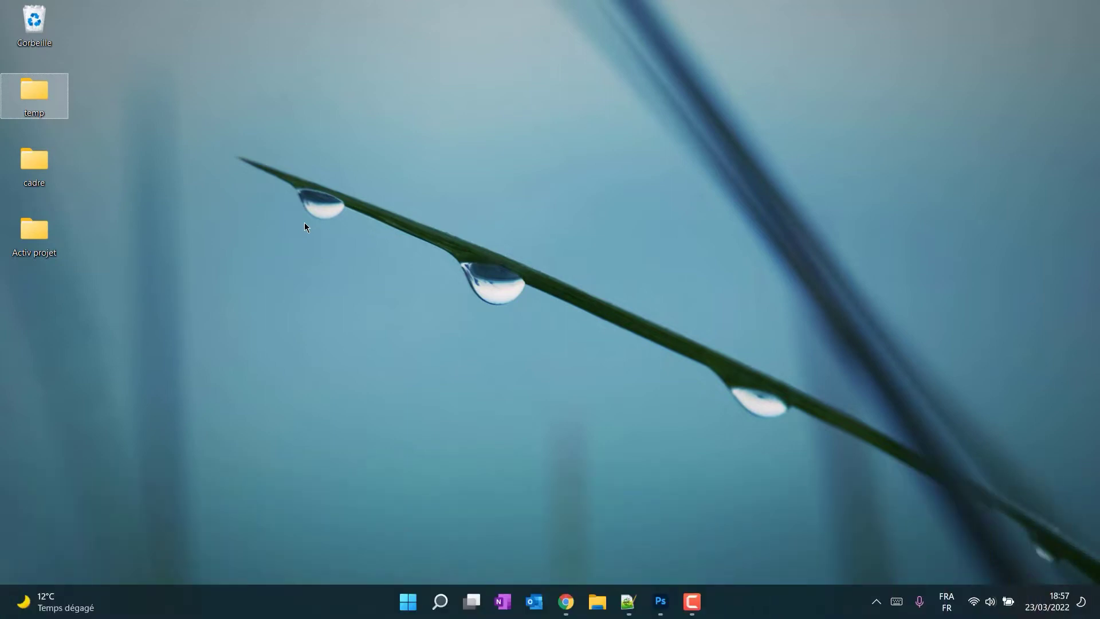
key(ctrl+v)
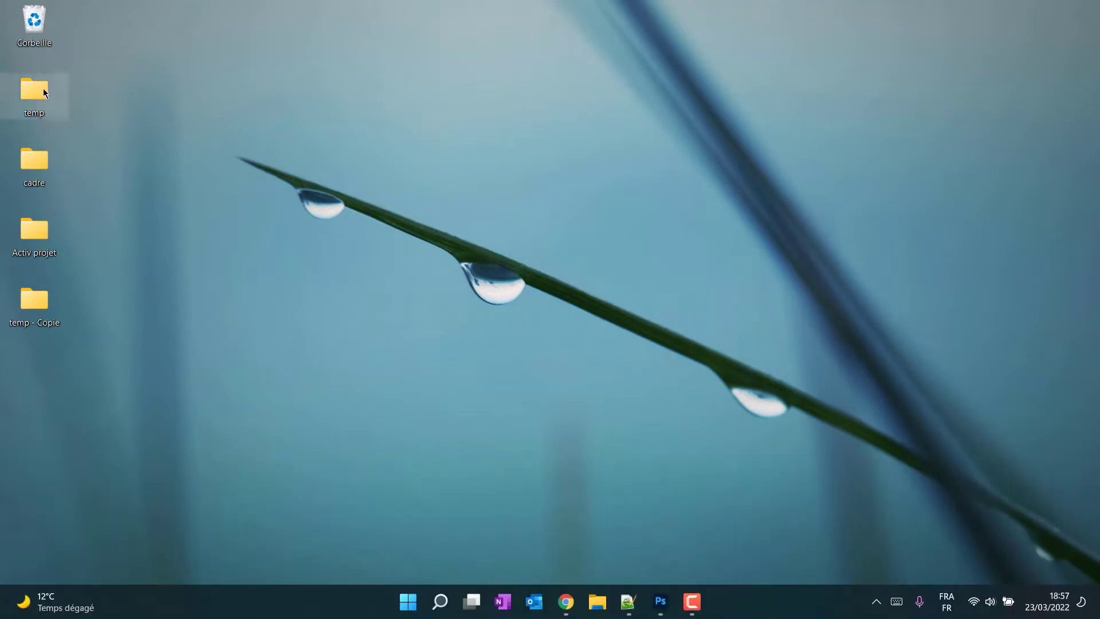
Step: Cut the original temp folder on the desktop, leaving its name unedited, and deselect it
key(ctrl+x)
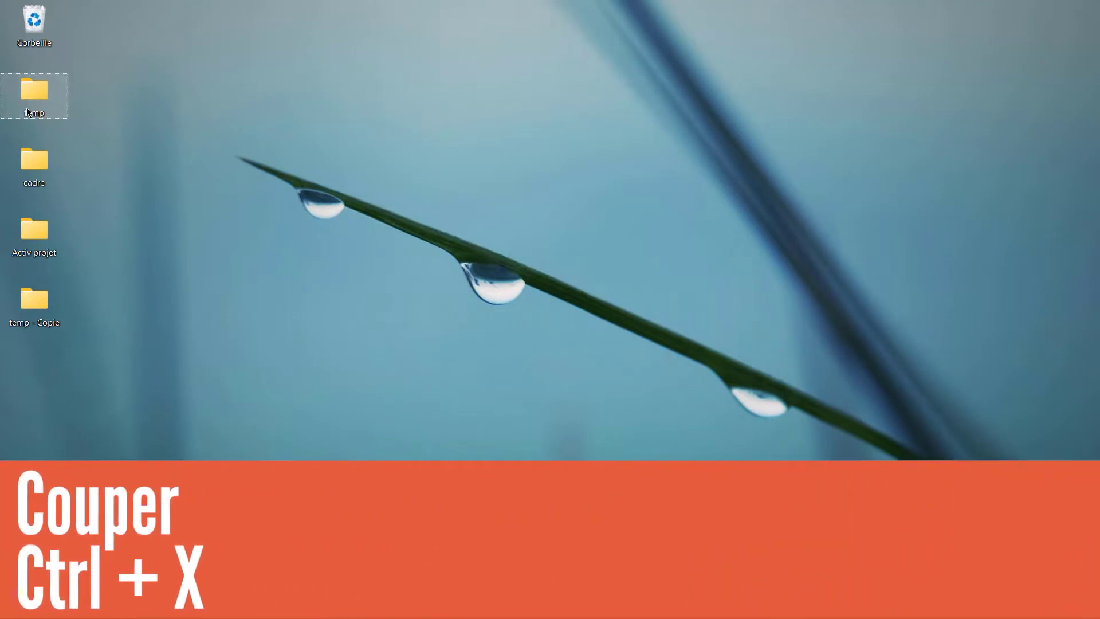
click(27, 109)
key(ctrl+x)
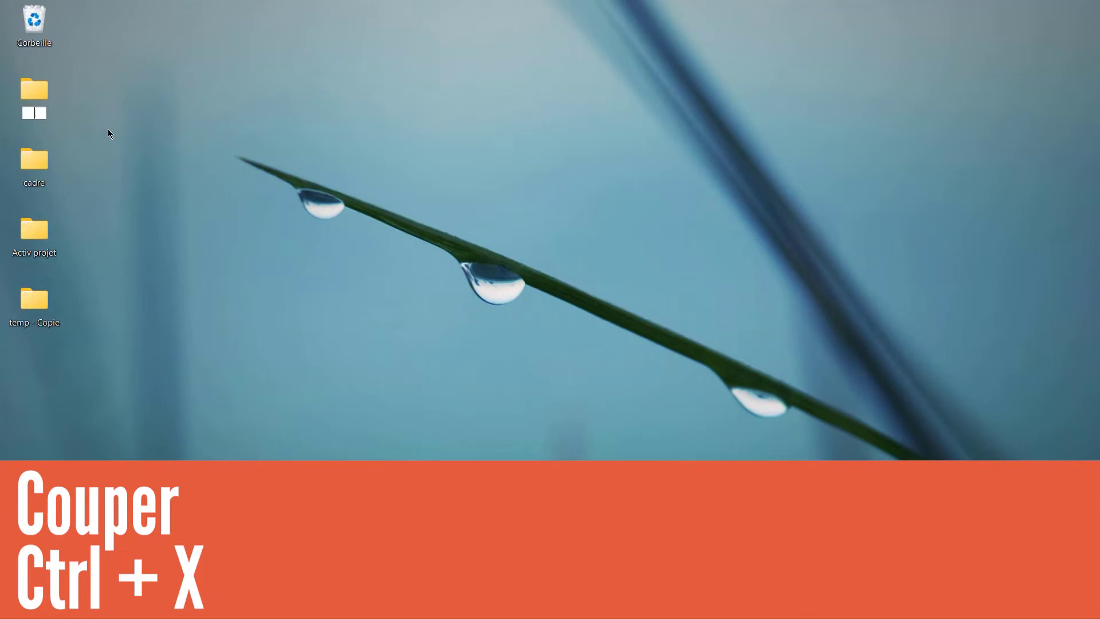
key(Escape)
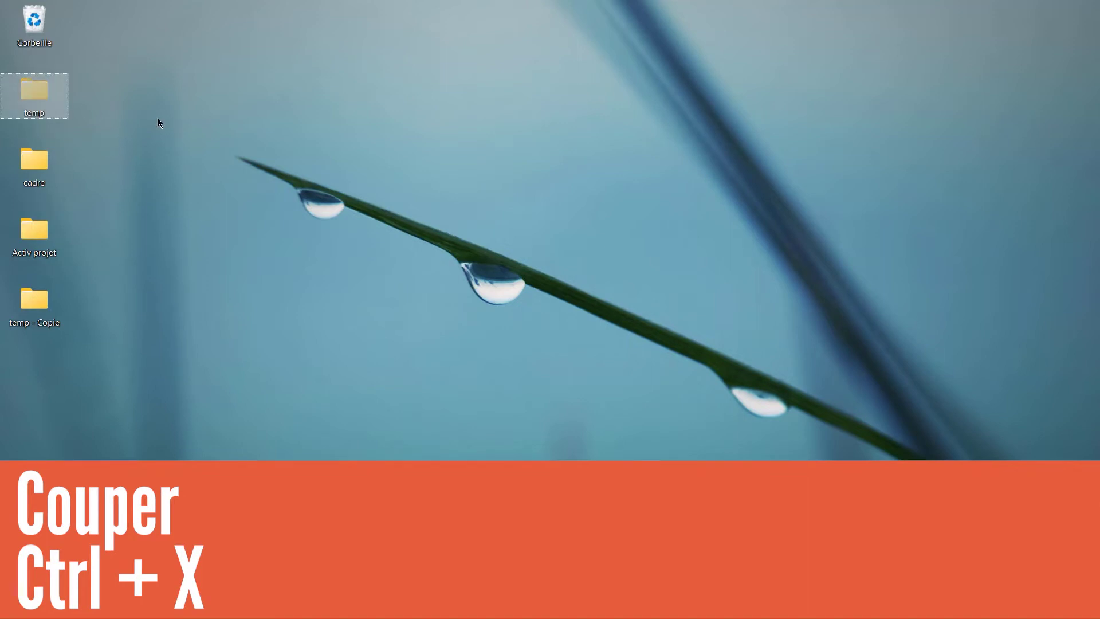
click(253, 135)
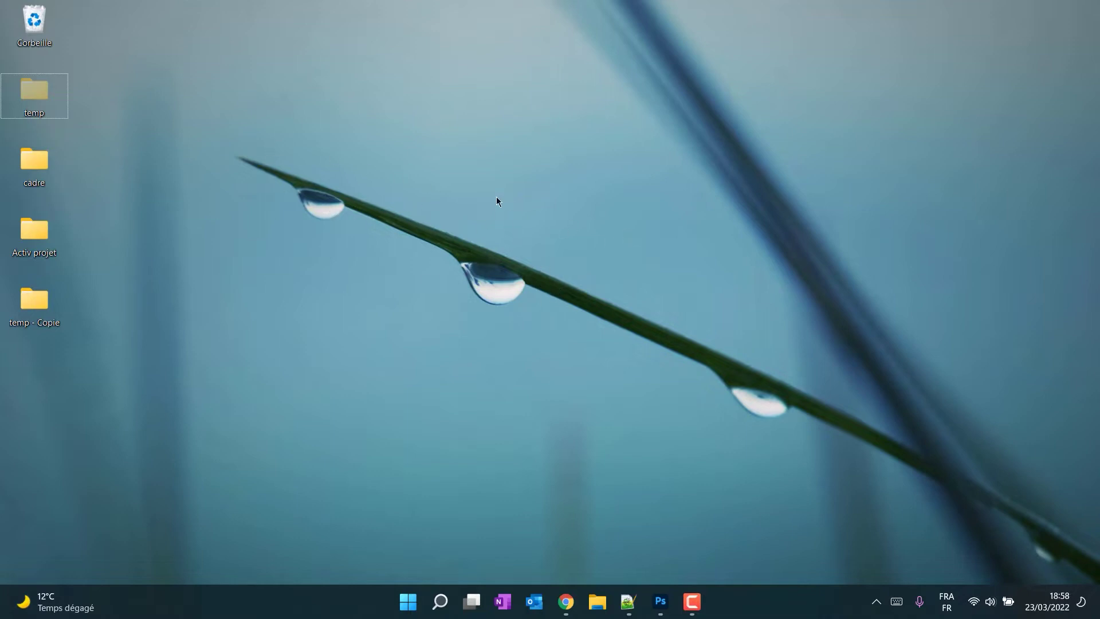
click(660, 601)
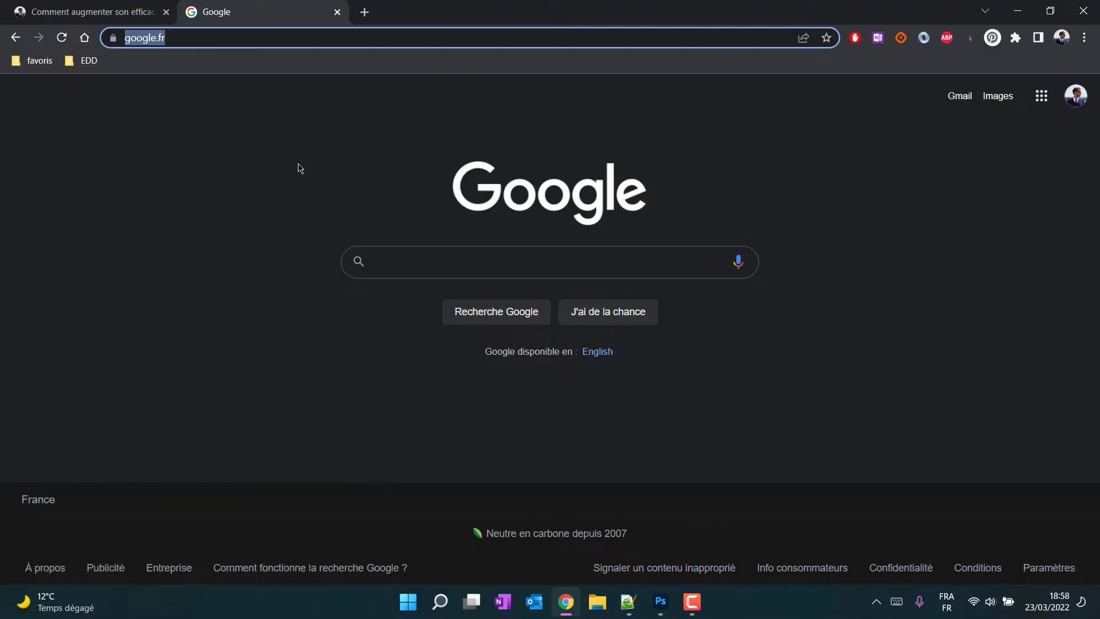
Step: Open File Explorer, go to the user's personal profile folder by entering its address, and open its Images folder
key(super+e)
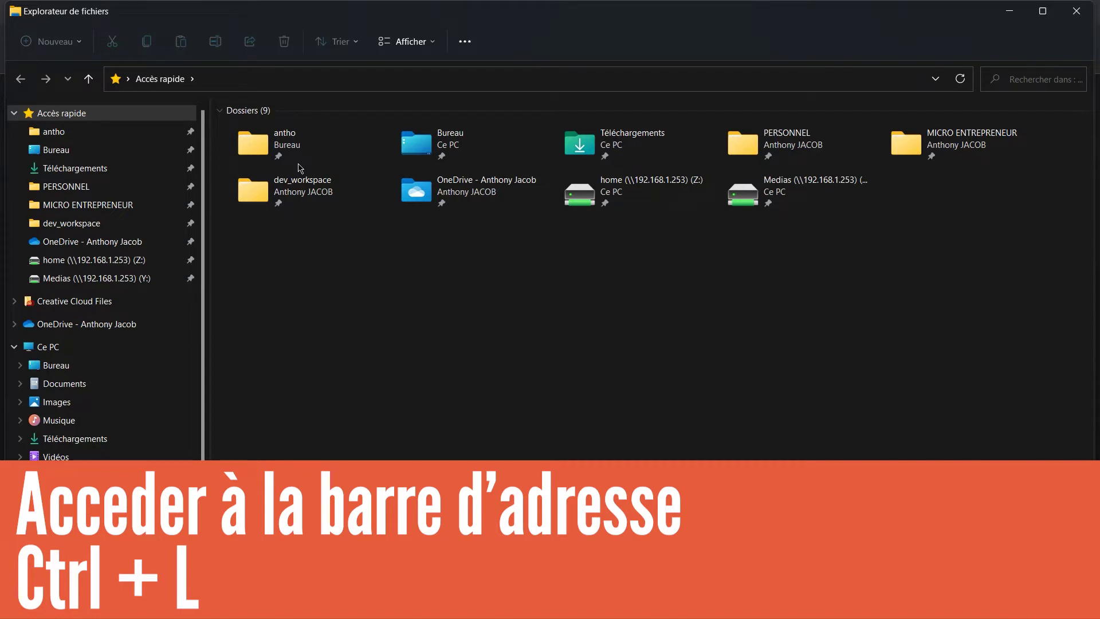
key(ctrl+l)
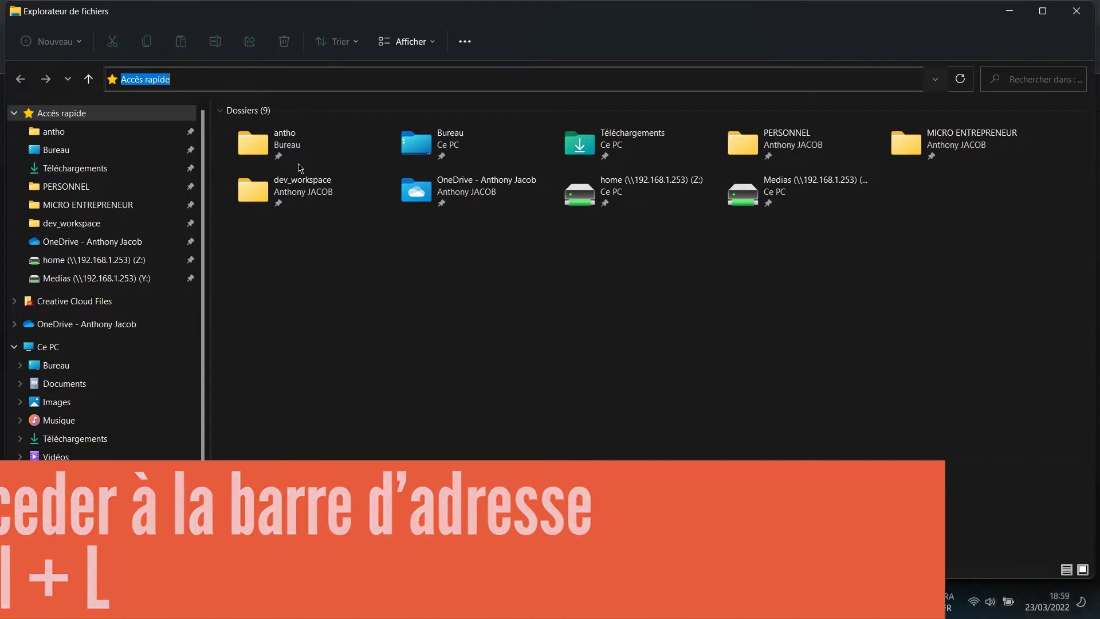
text(anth)
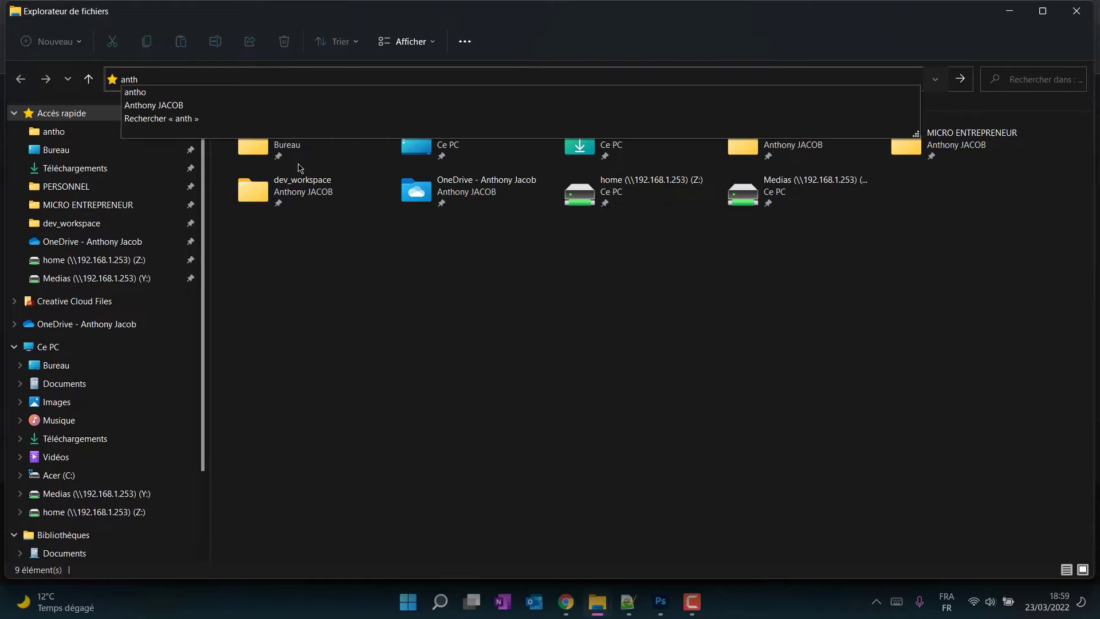
key(Down)
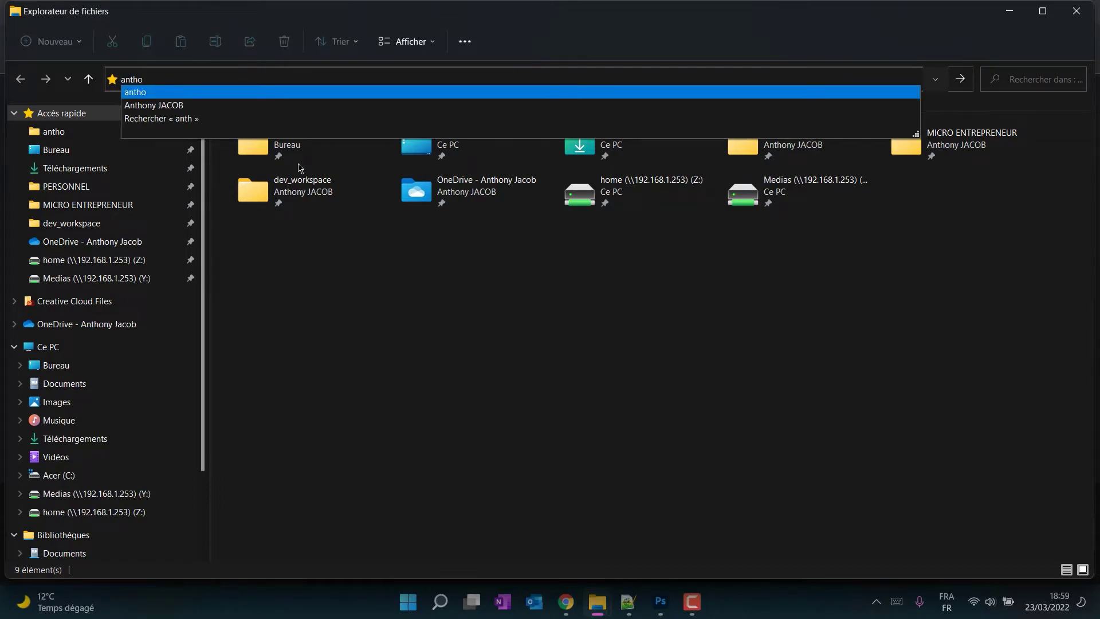
key(Return)
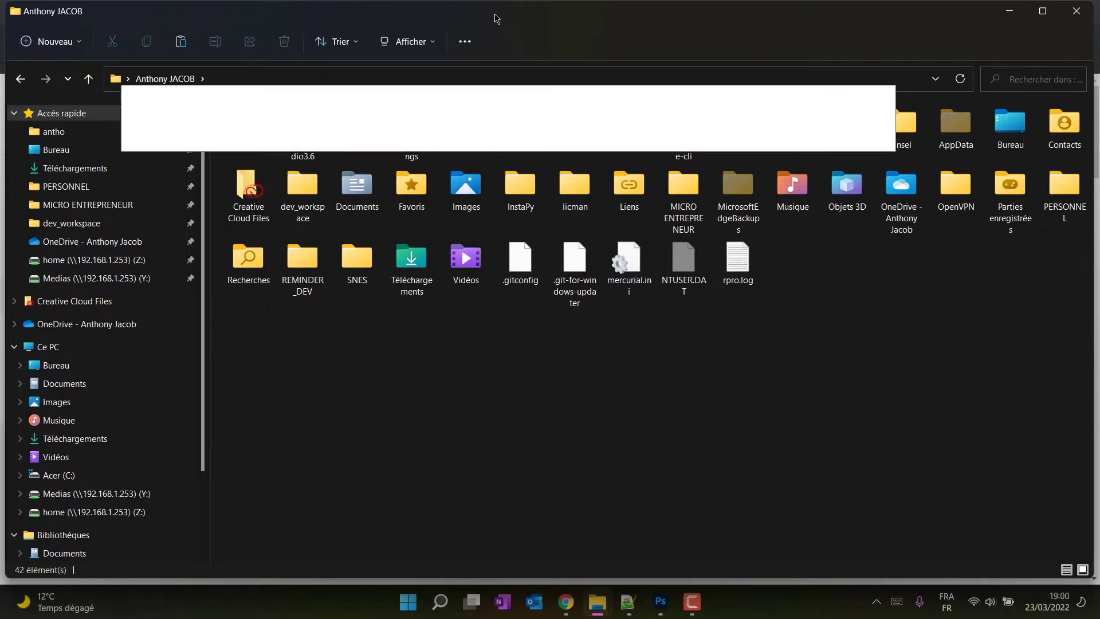
key(i)
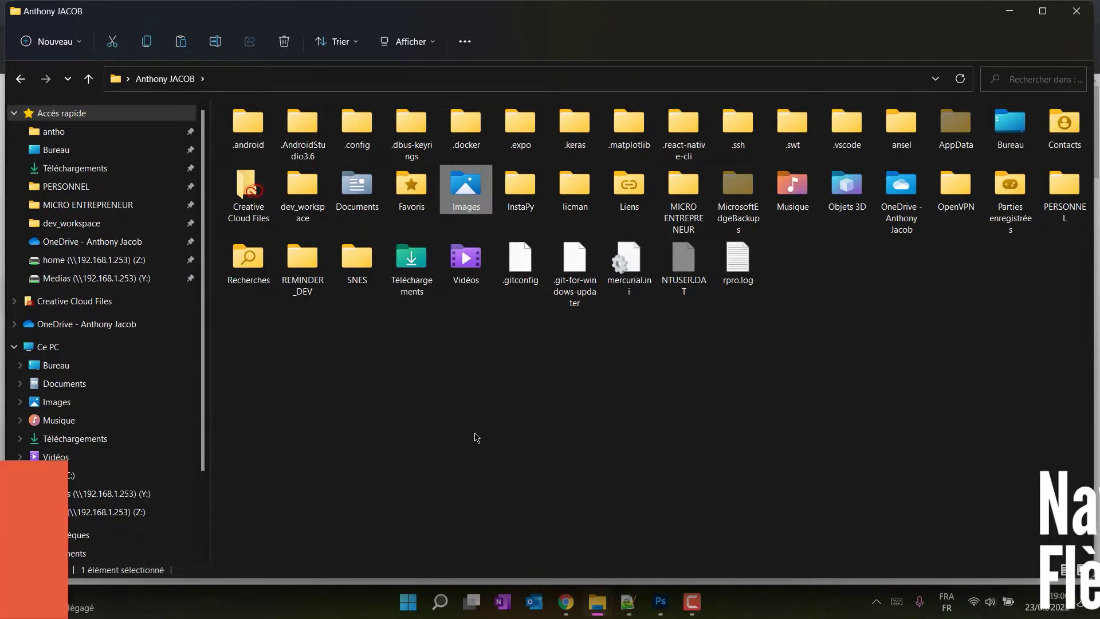
key(Return)
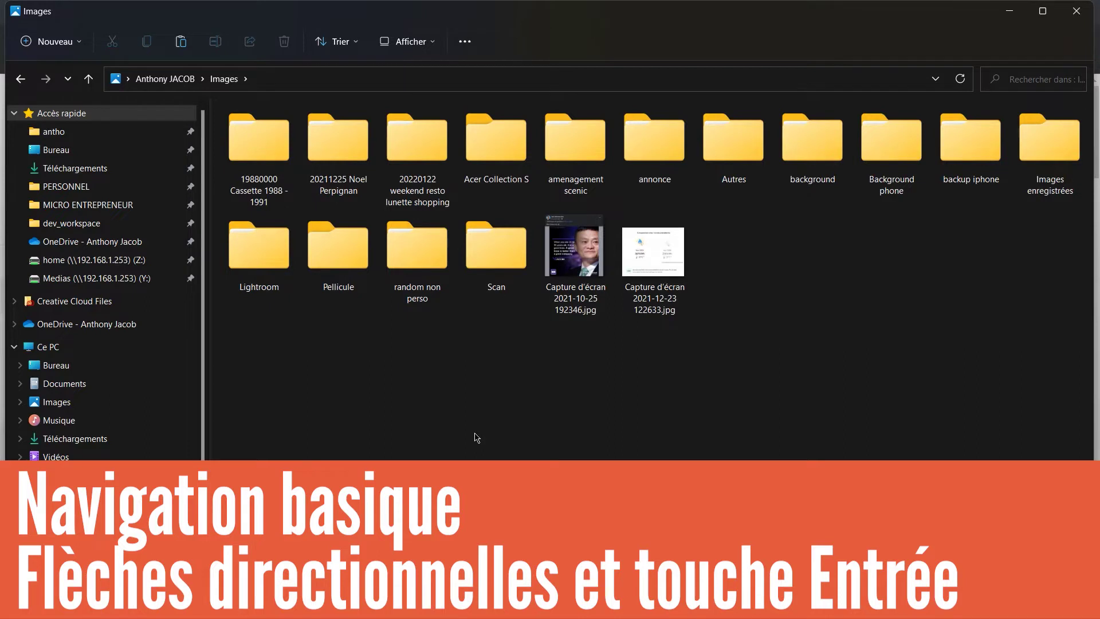
Step: Move the selection back and forth across the folders and pictures in Images, ending on the "20220122 weekend resto lunette shopping" folder
key(Right)
key(Left)
key(Down)
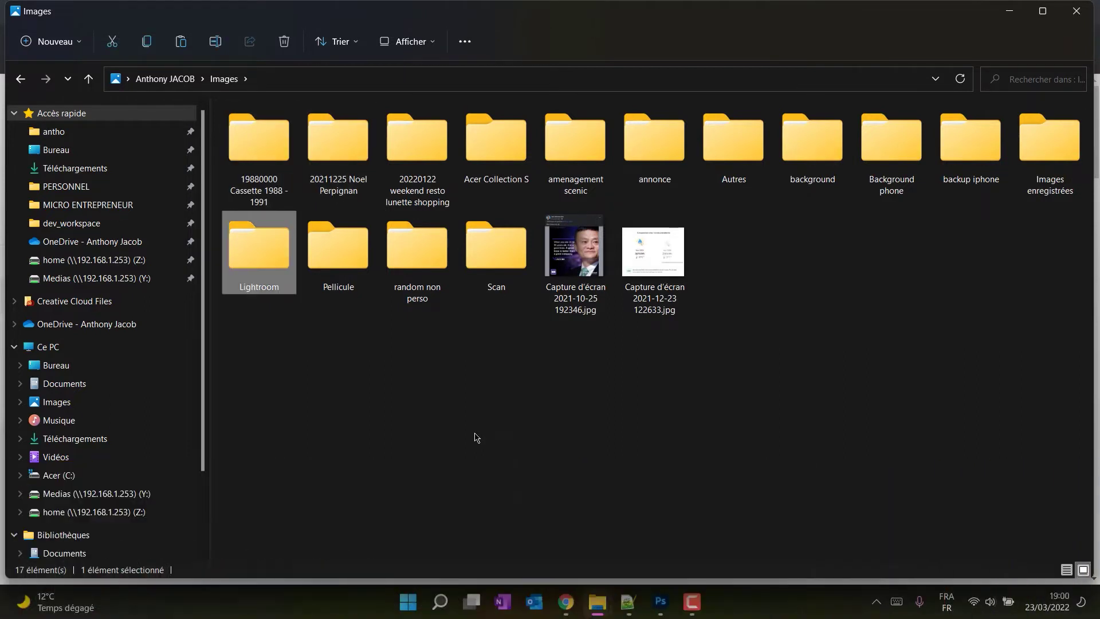
key(Right)
key(Right)
key(Right)
key(Up)
key(Left)
key(Left)
key(Right)
key(Right)
key(Right)
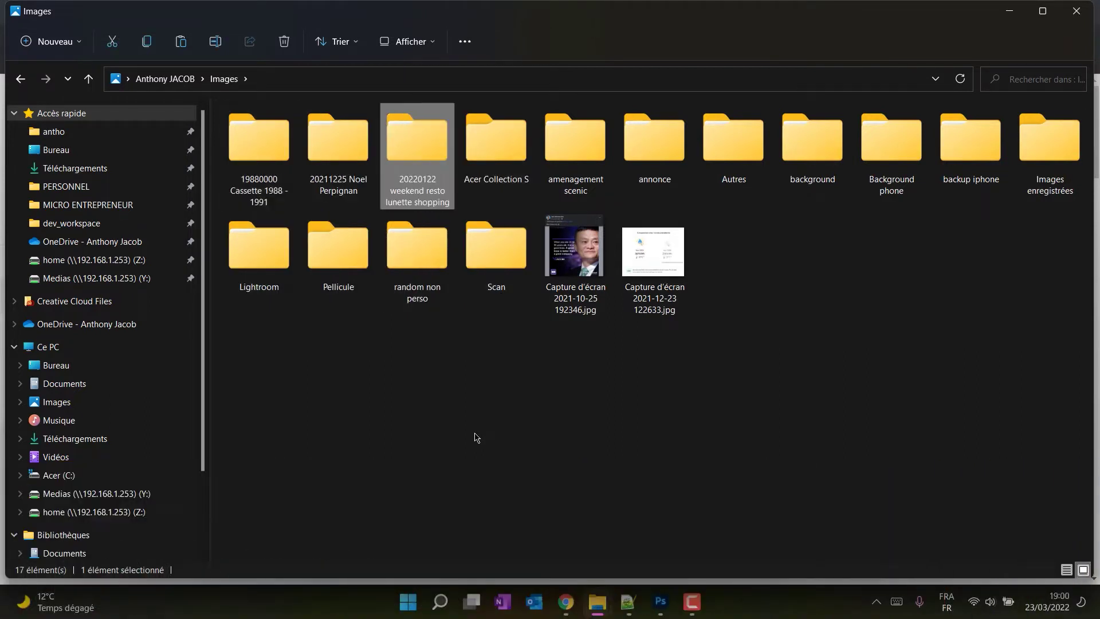
key(Down)
key(Left)
key(Left)
key(Left)
key(Up)
key(Right)
key(Right)
key(Right)
key(Right)
key(Left)
key(Left)
key(Left)
key(Down)
key(Right)
key(Right)
key(Right)
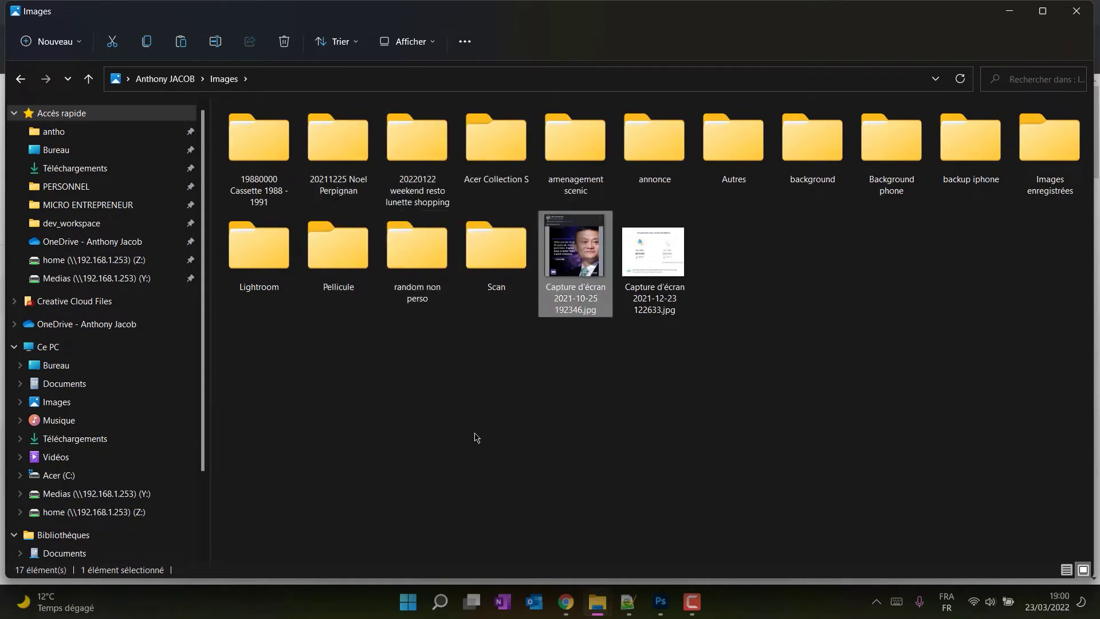
key(Left)
key(Left)
key(Left)
key(Up)
key(Right)
key(Right)
key(Right)
key(Left)
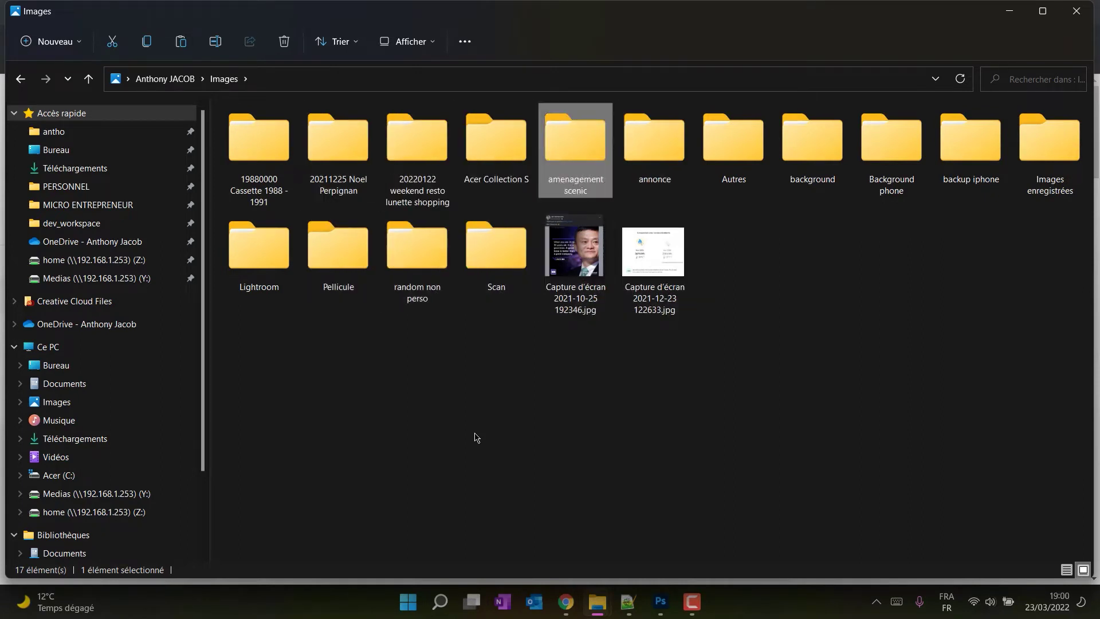
key(Left)
key(Left)
key(Right)
key(Left)
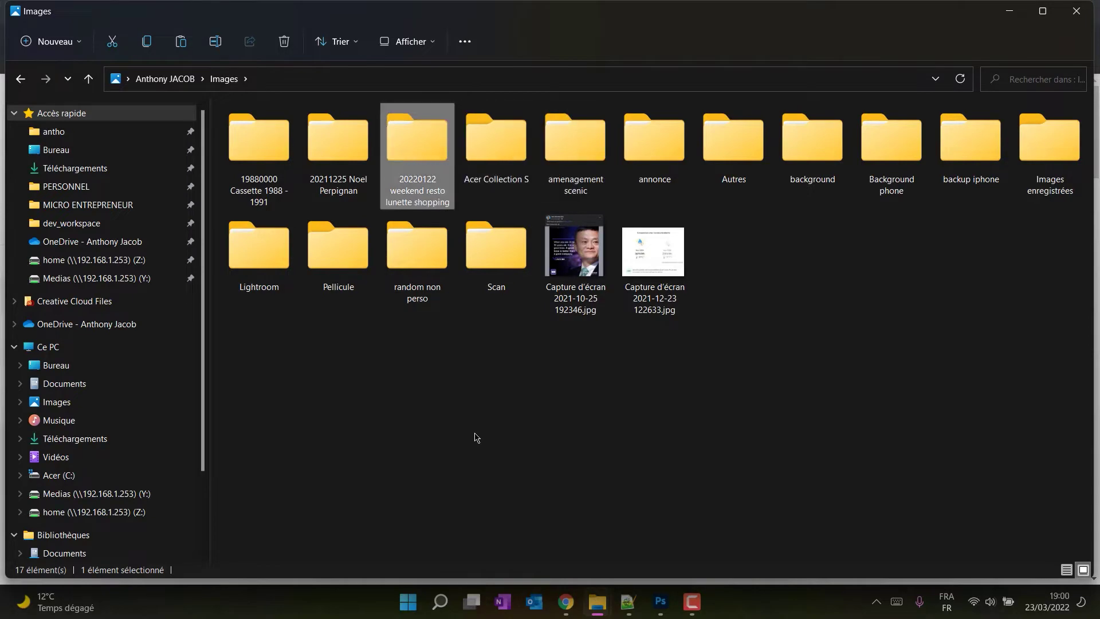
Step: Open the background folder, view the picture 1 (4).jpg, and close the photo viewer
key(b)
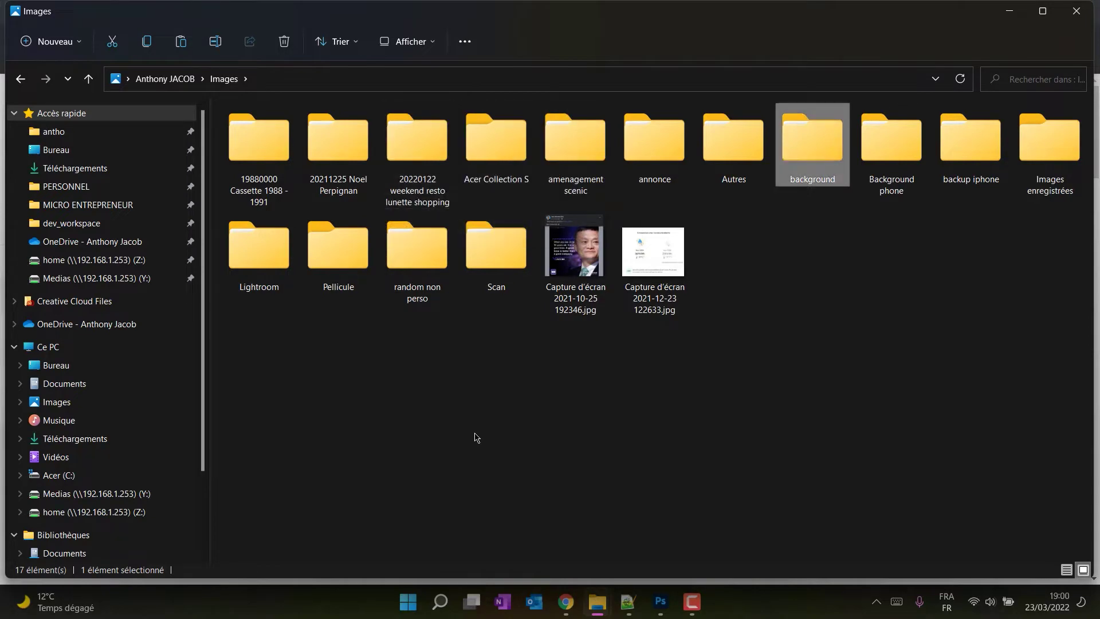
key(Return)
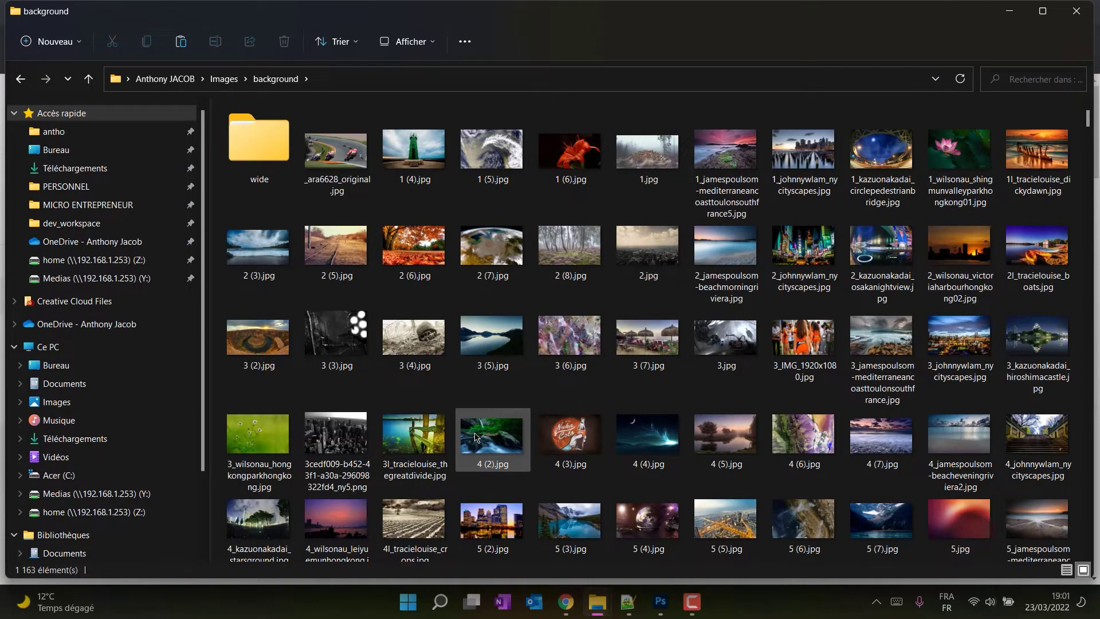
key(underscore)
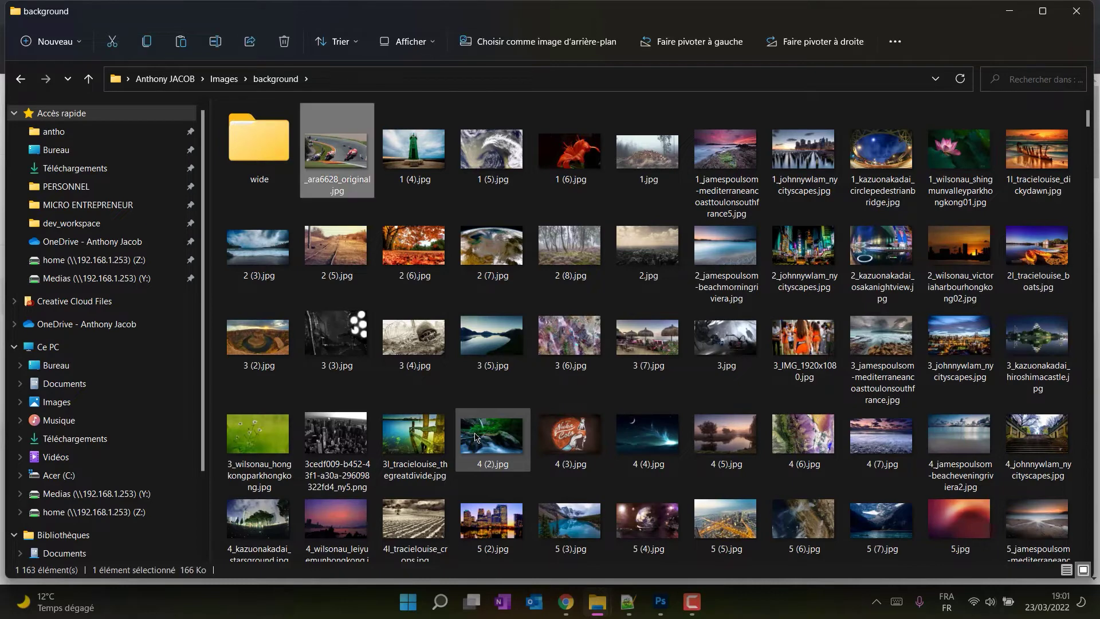
key(Right)
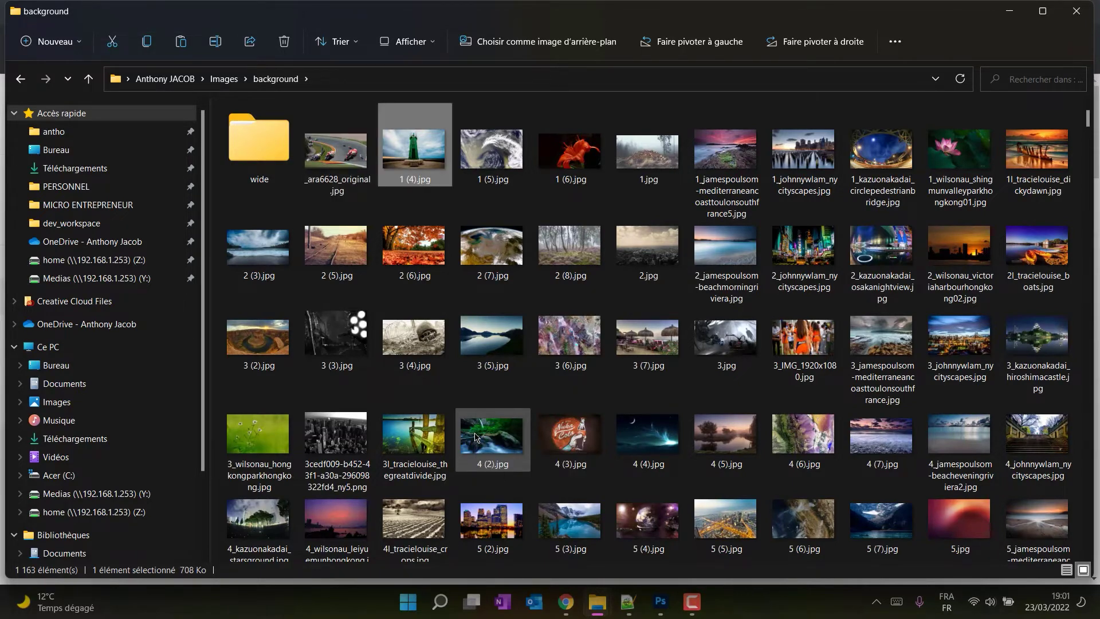
key(Return)
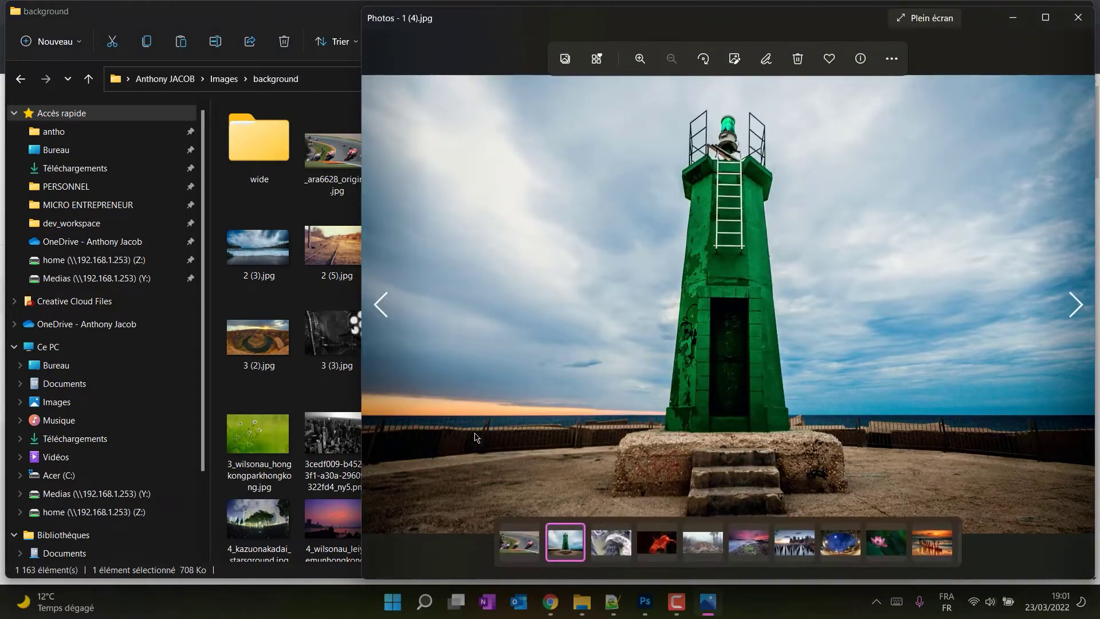
key(alt+F4)
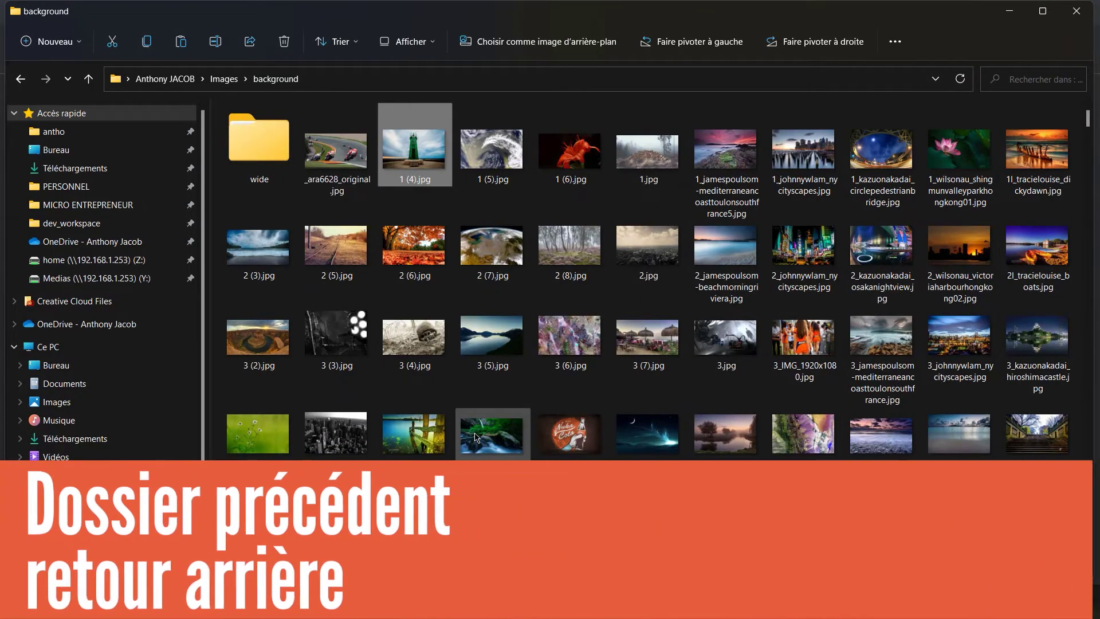
Step: Go back to the Images folder, reopen the background folder from there, and return to Images again
key(BackSpace)
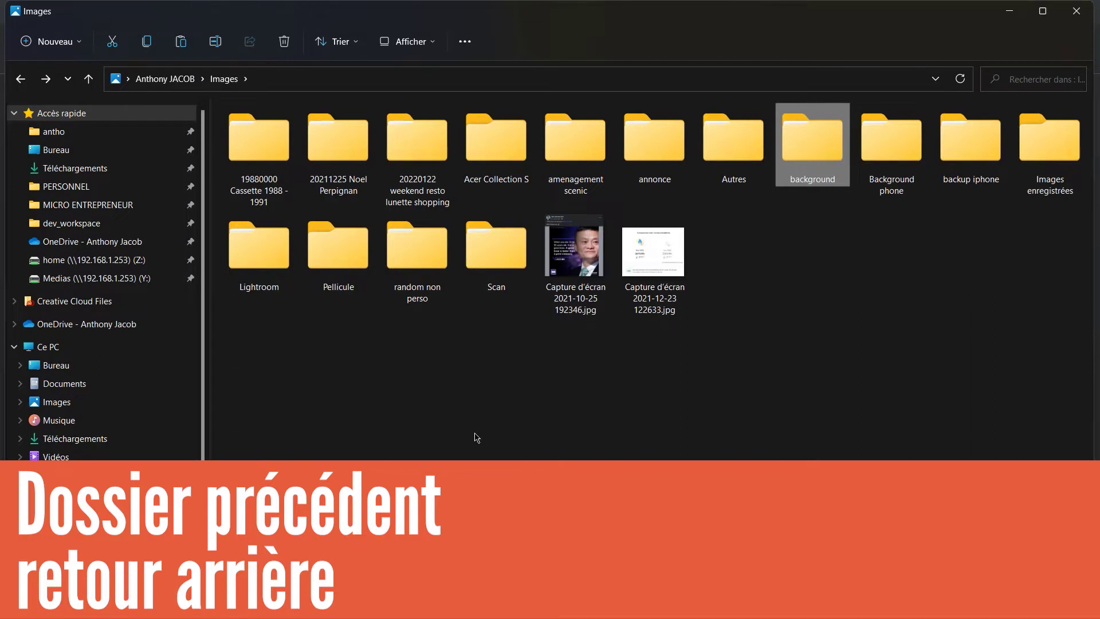
key(Down)
key(Up)
key(Right)
key(Right)
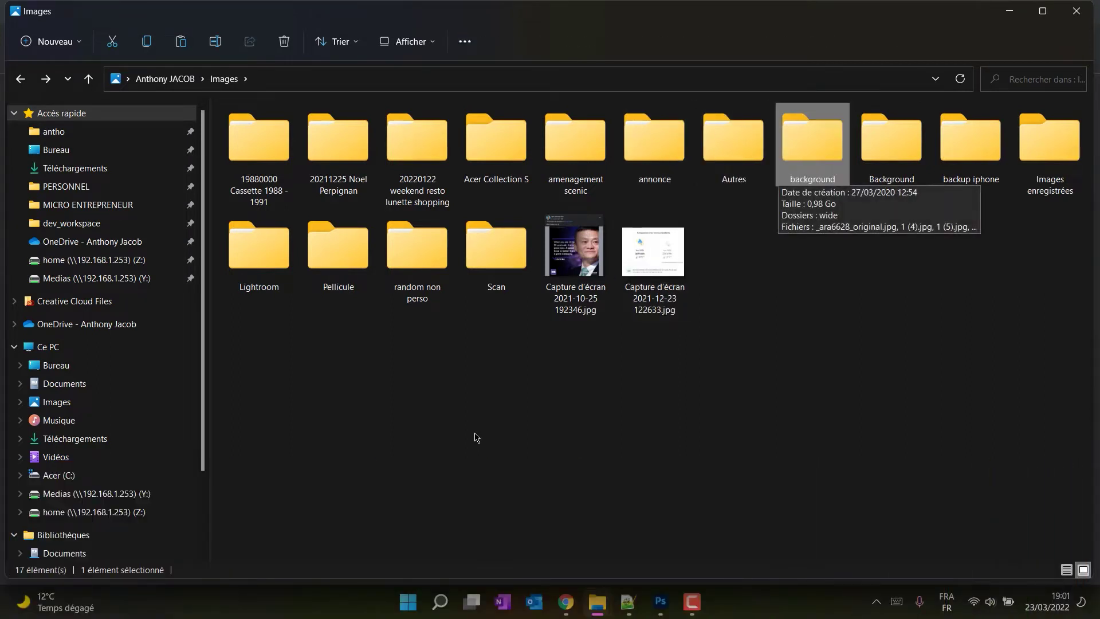
key(Return)
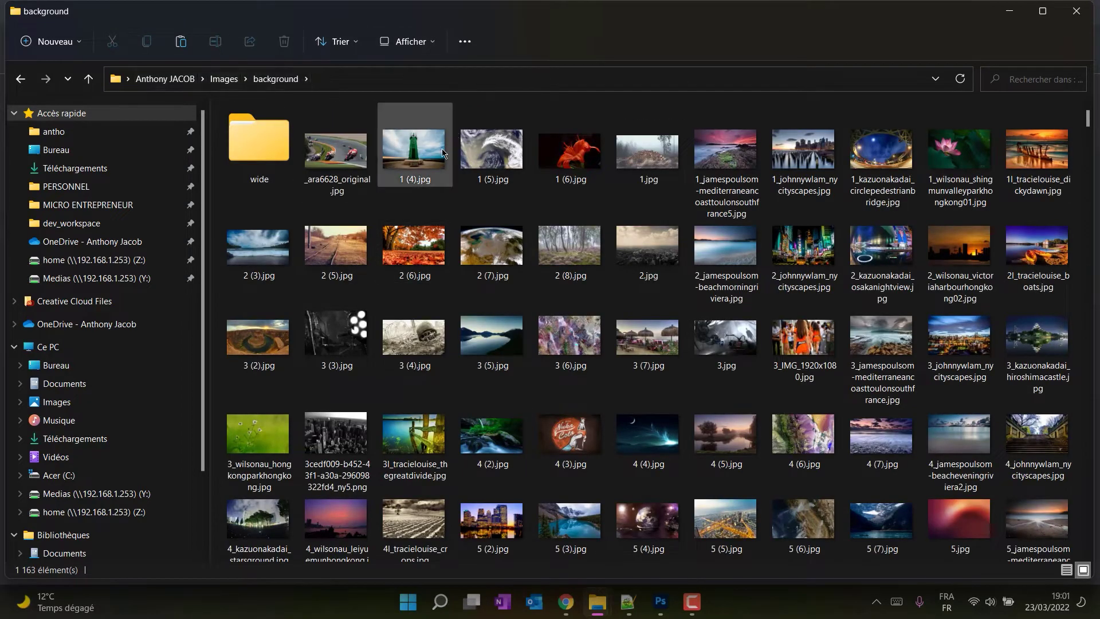
mouse_move(442, 152)
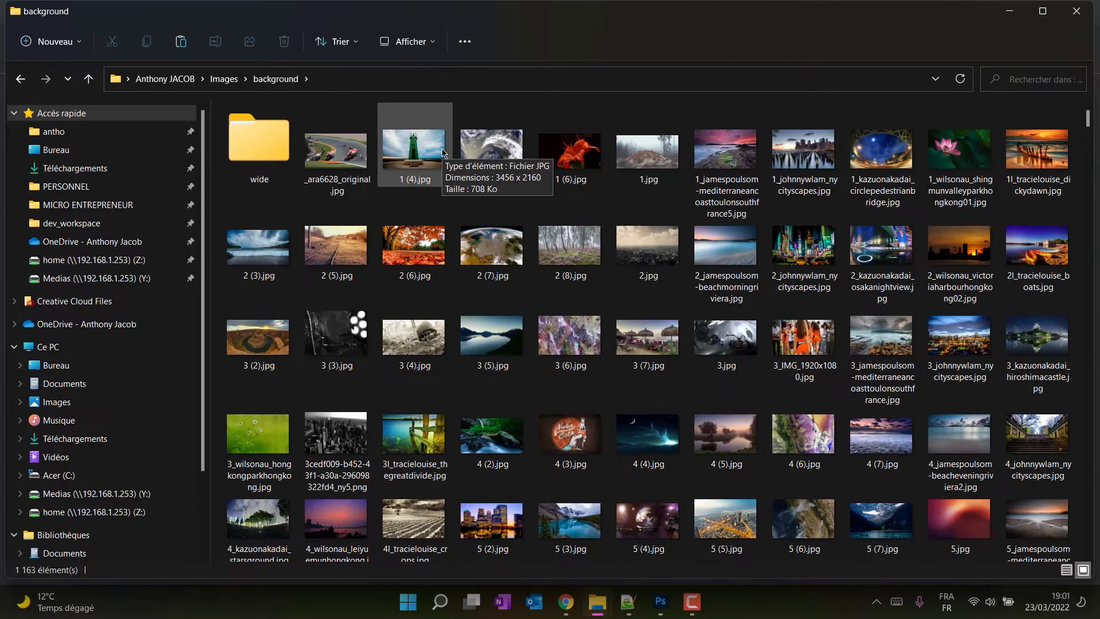
key(BackSpace)
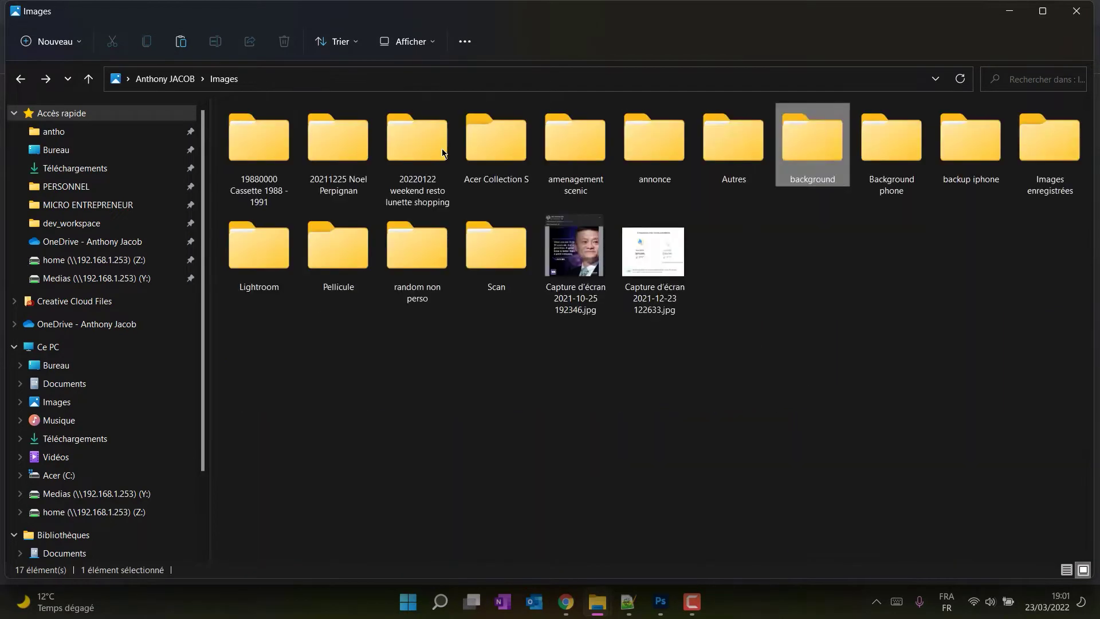
Step: Browse from the background folder to Téléchargements and on to the Images folder under Ce PC
double_click(811, 146)
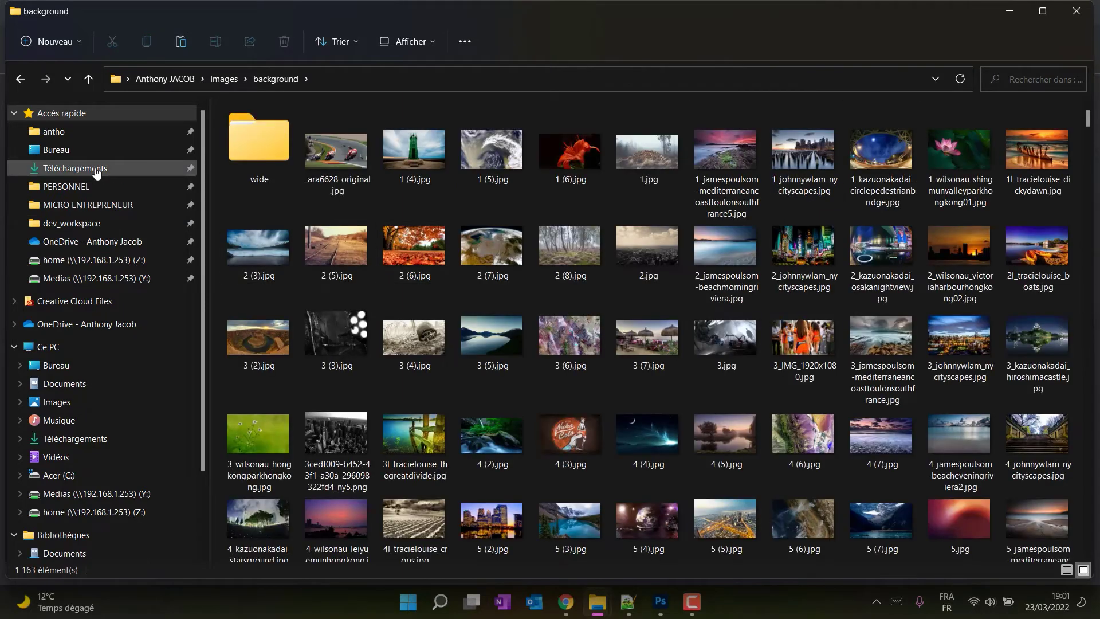
click(95, 170)
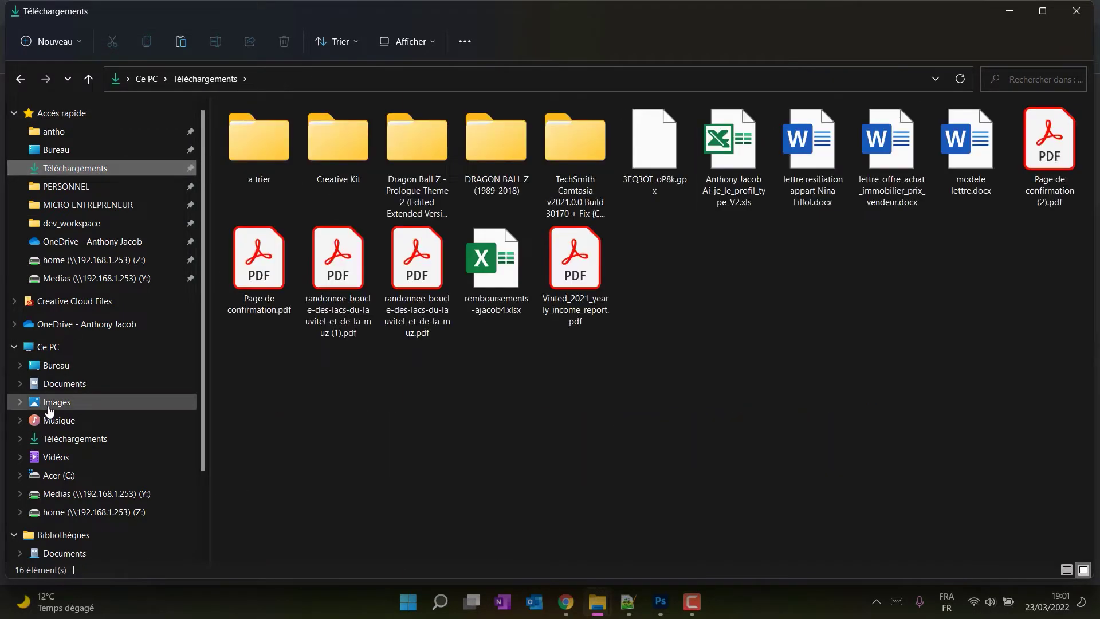
click(50, 406)
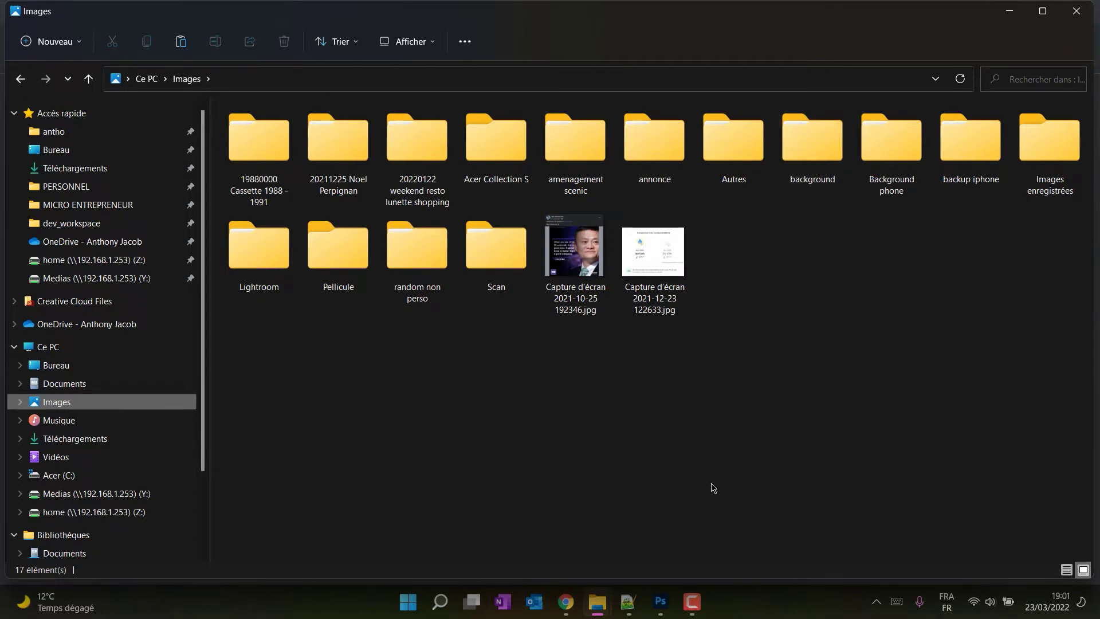
Step: Go back from Images to the Téléchargements folder, and reopen the Images folder under Ce PC
key(Left)
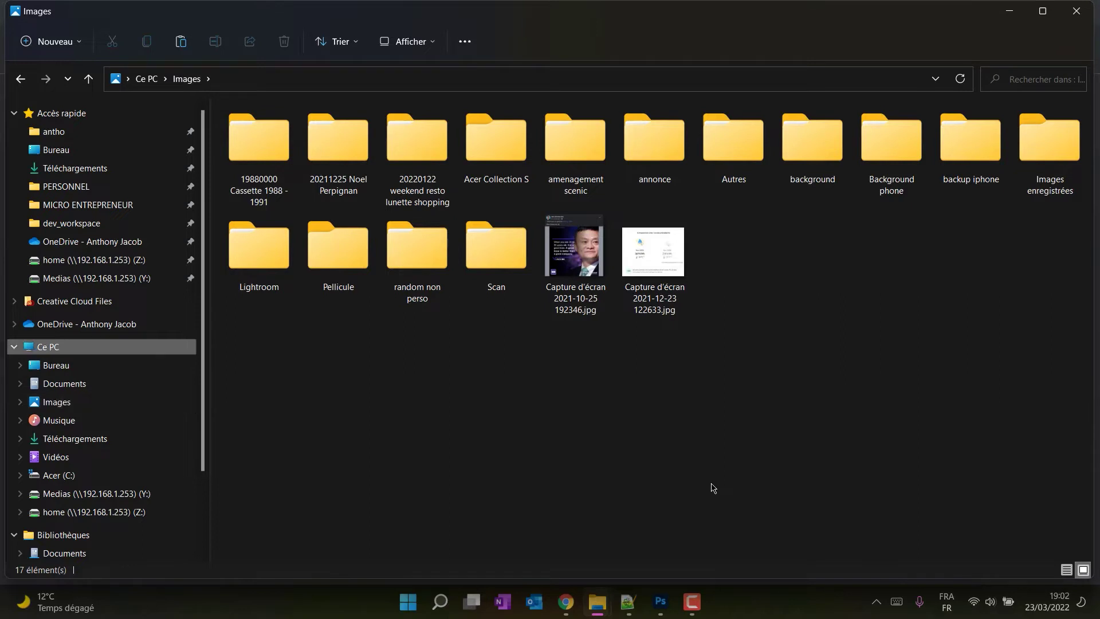
click(475, 478)
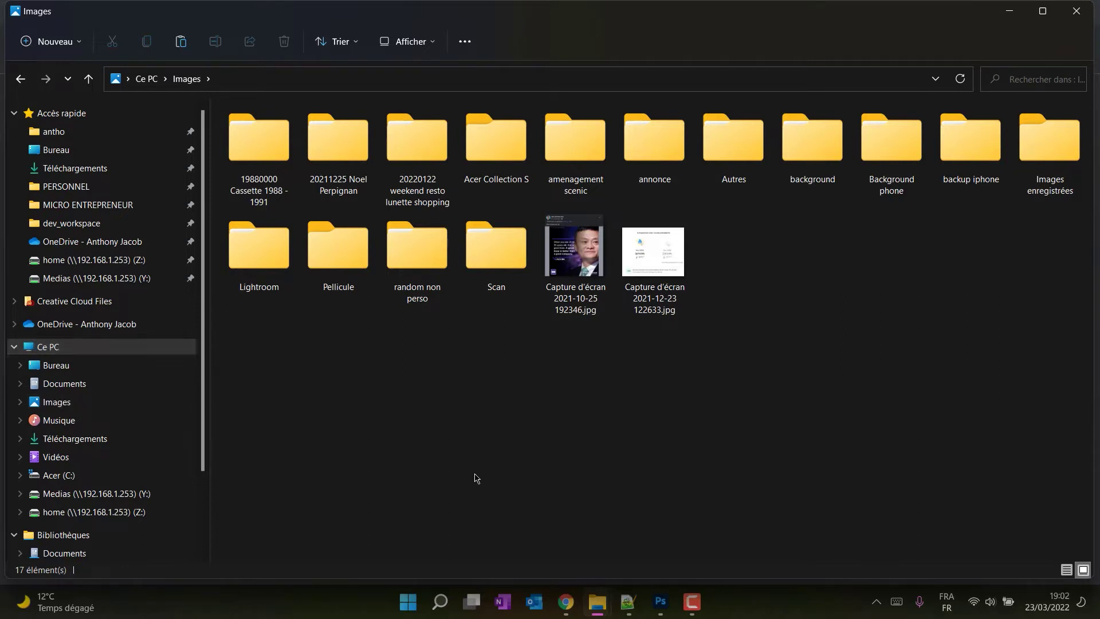
key(alt+Left)
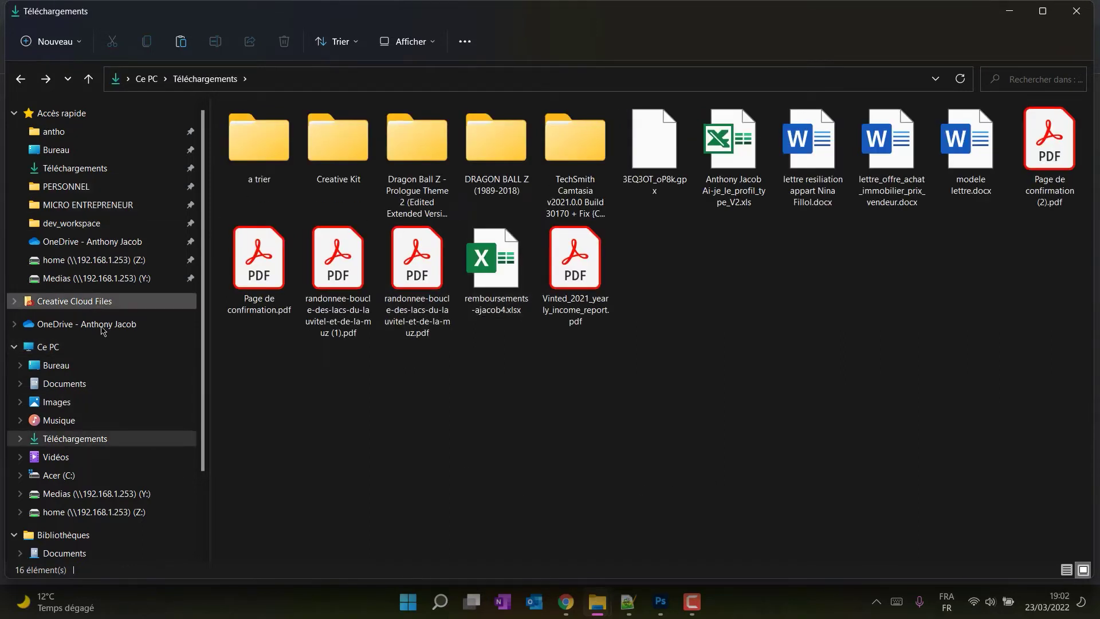
click(71, 404)
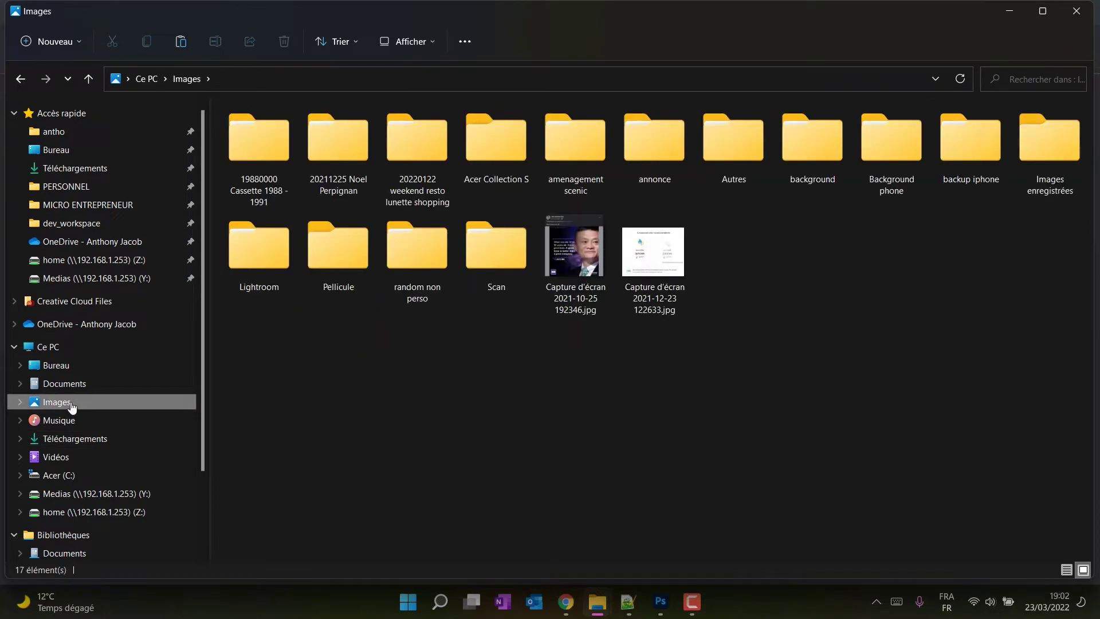
Step: Rename the background folder in Images as renommé, and undo the rename
key(Tab)
key(b)
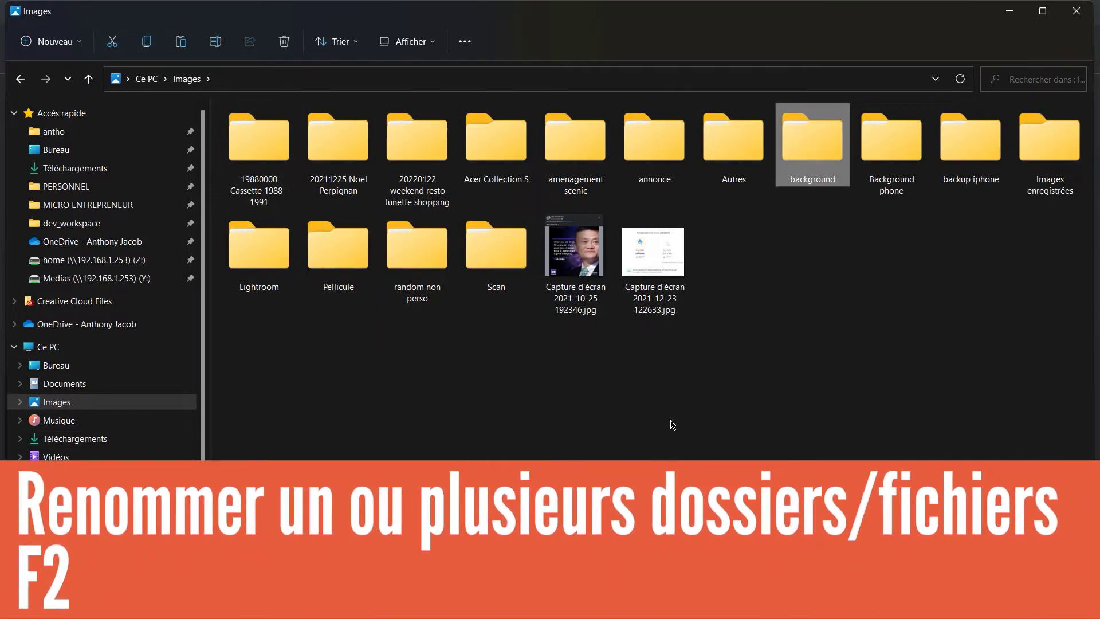
key(F2)
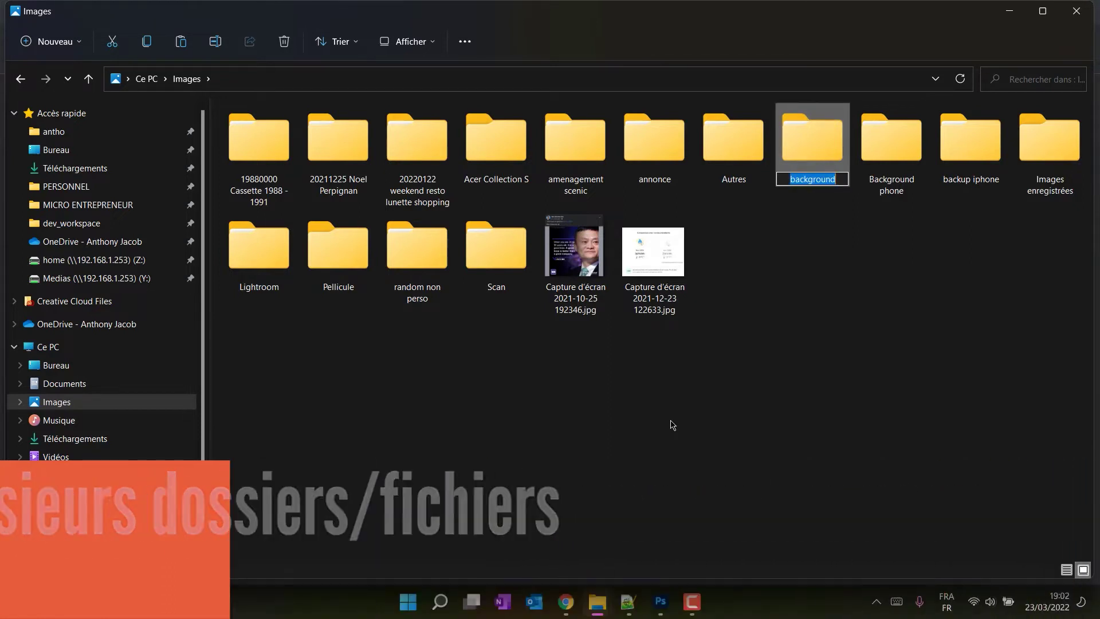
text(renommé)
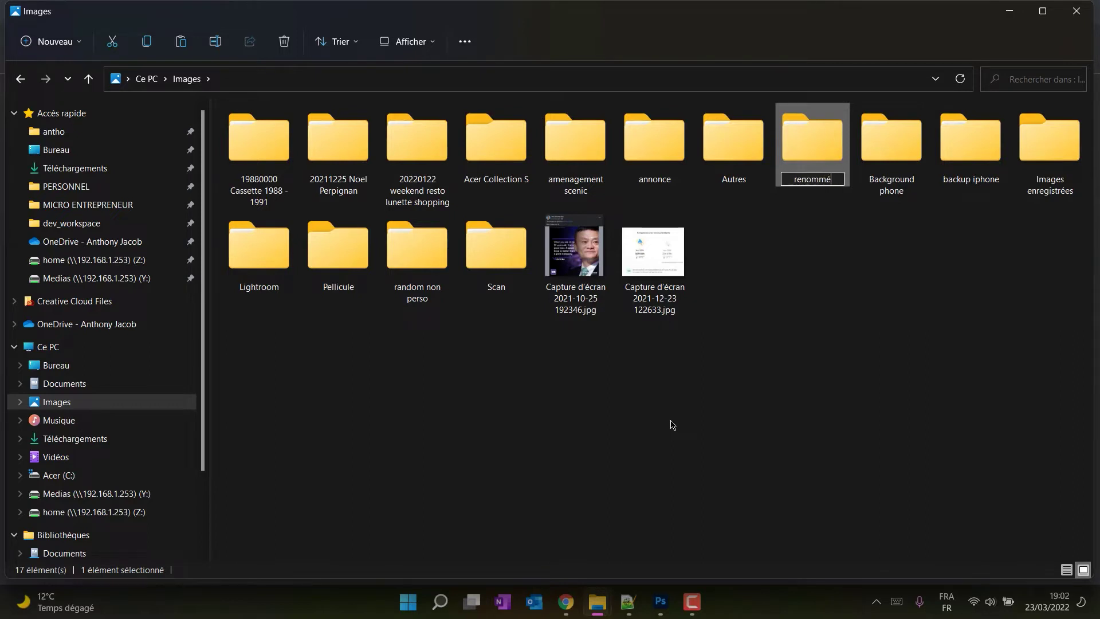
key(Return)
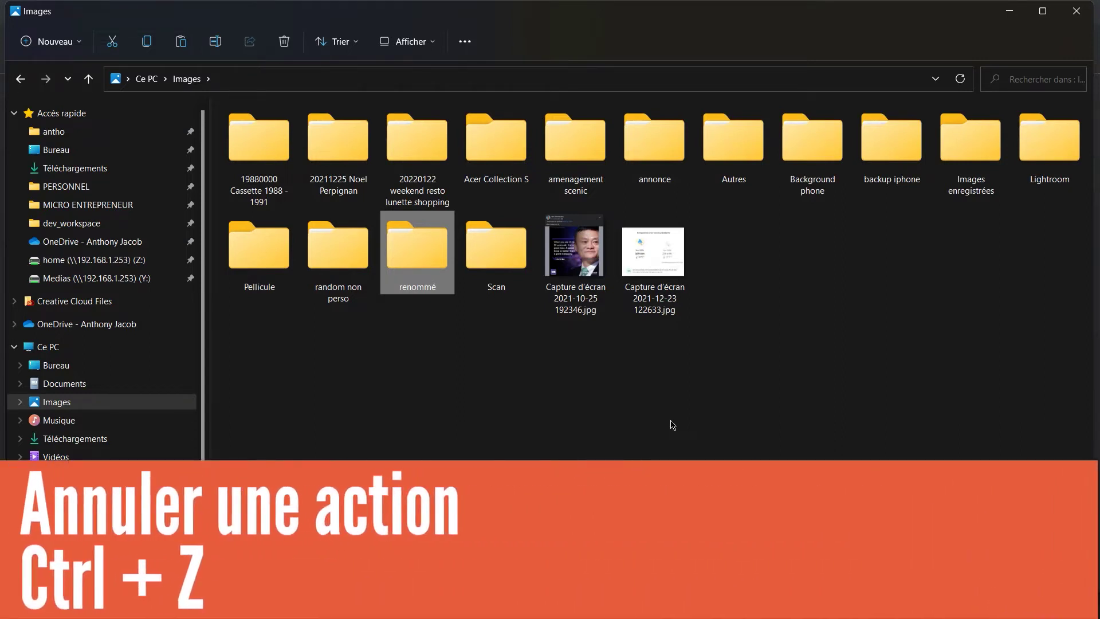
key(ctrl+z)
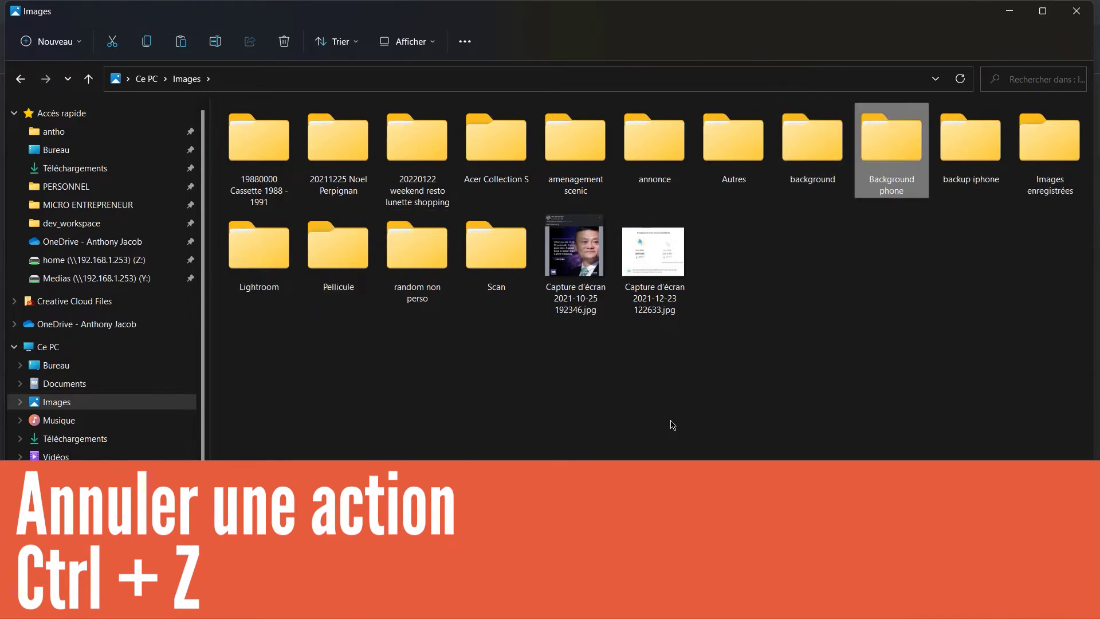
Step: Open the background folder, delete the picture 1 (4).jpg, and undo the deletion
key(Return)
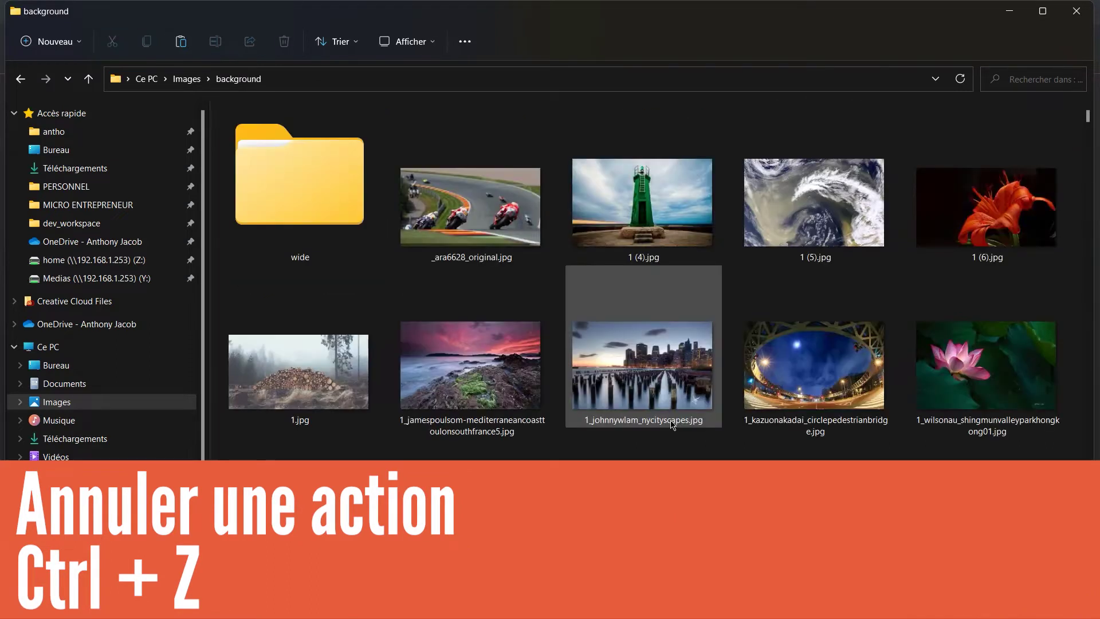
key(Right)
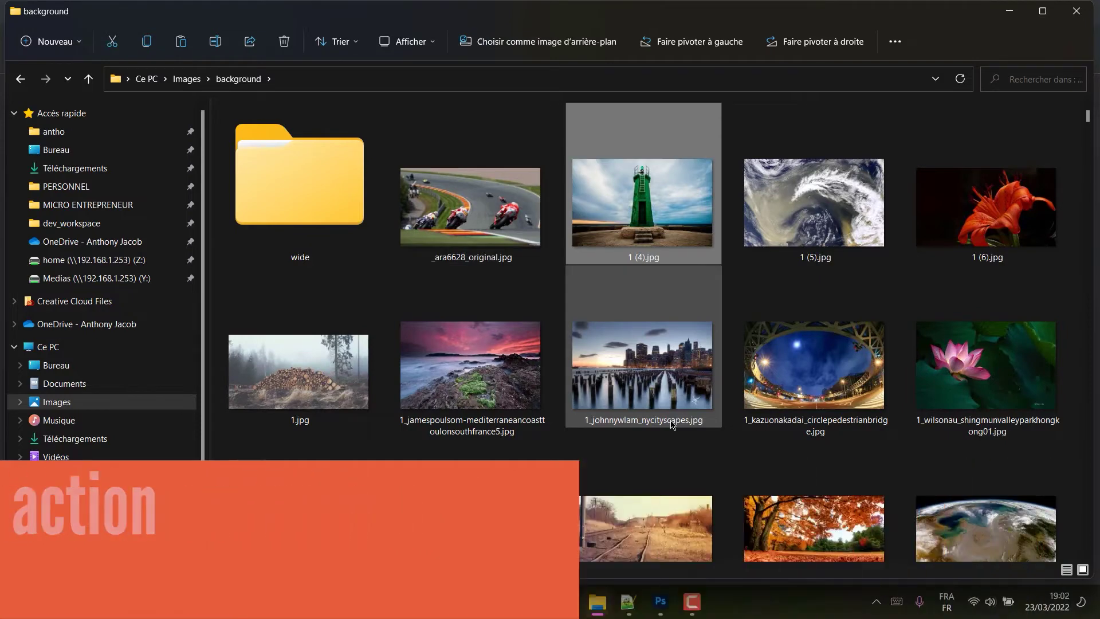
key(Delete)
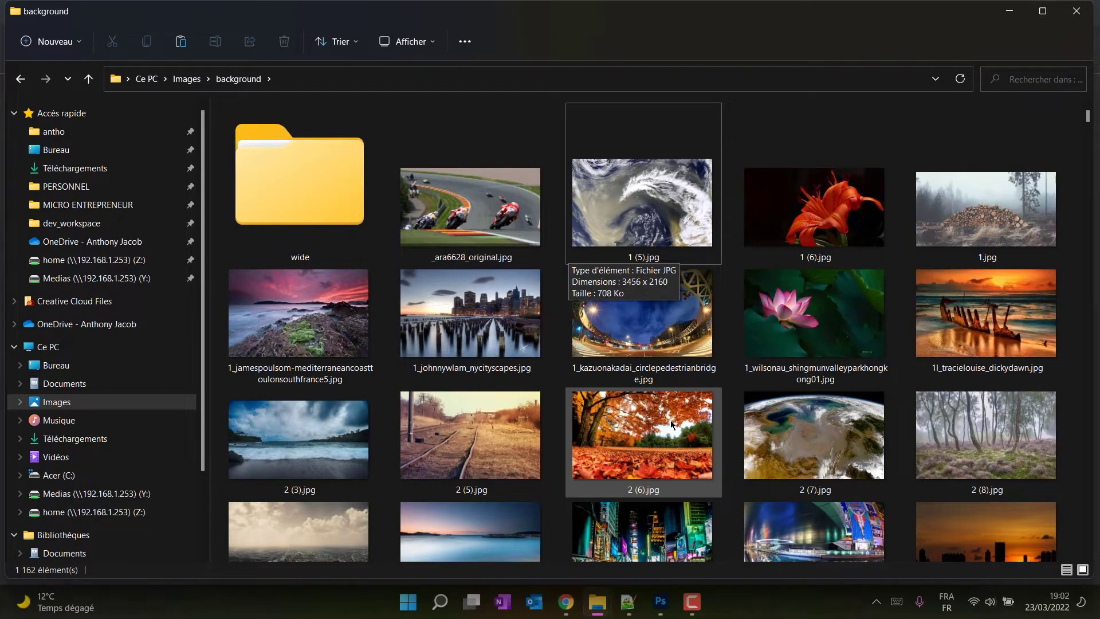
key(ctrl+z)
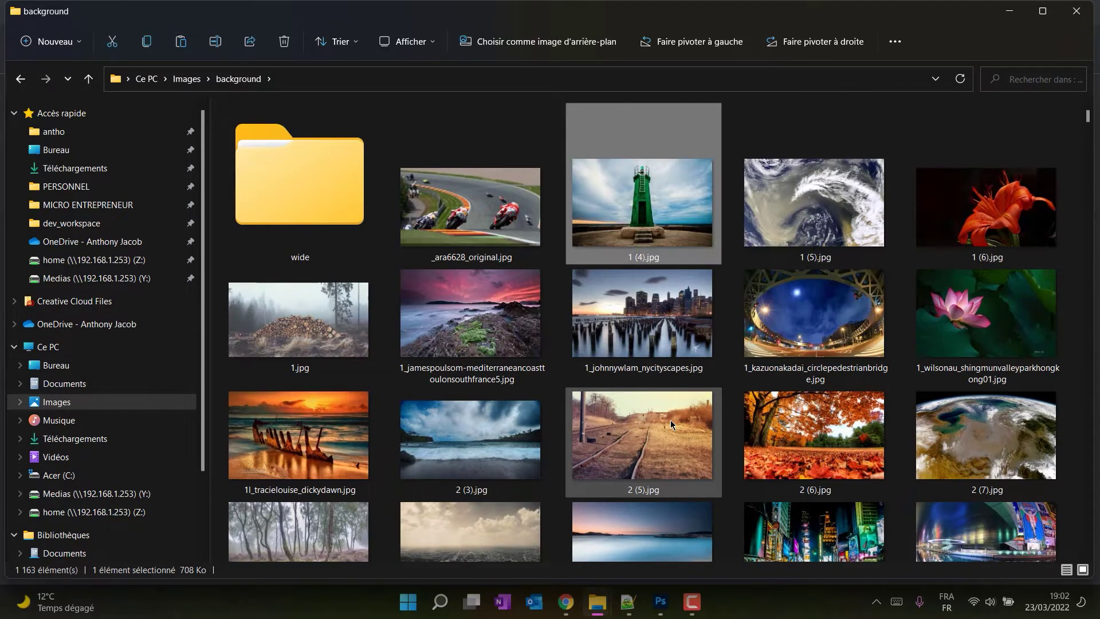
key(Left)
key(Right)
key(Right)
key(Left)
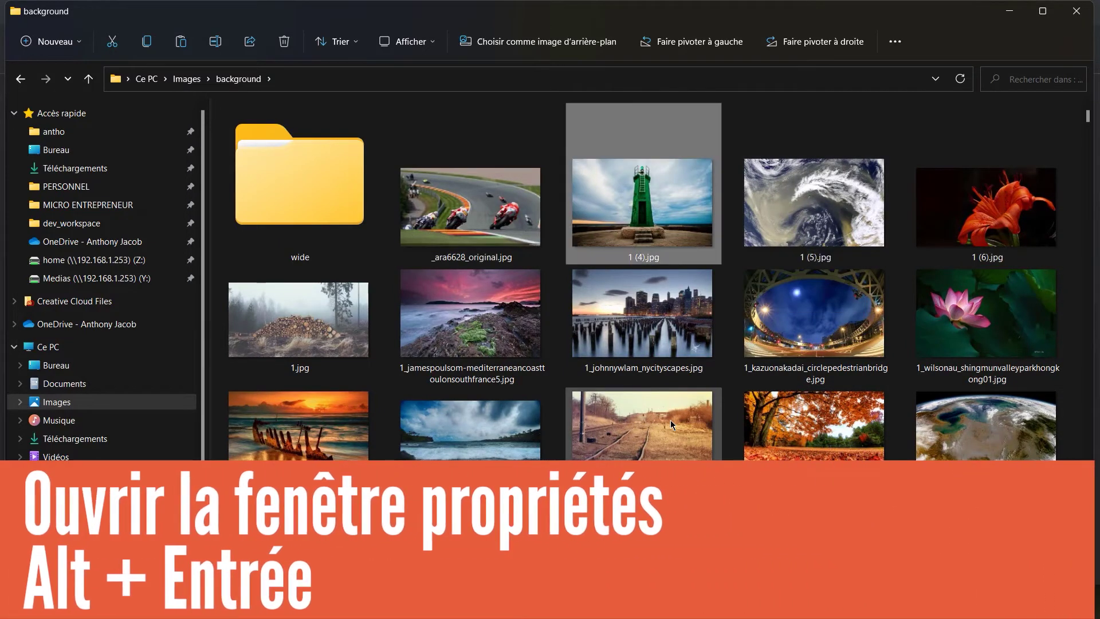
key(Down)
key(Up)
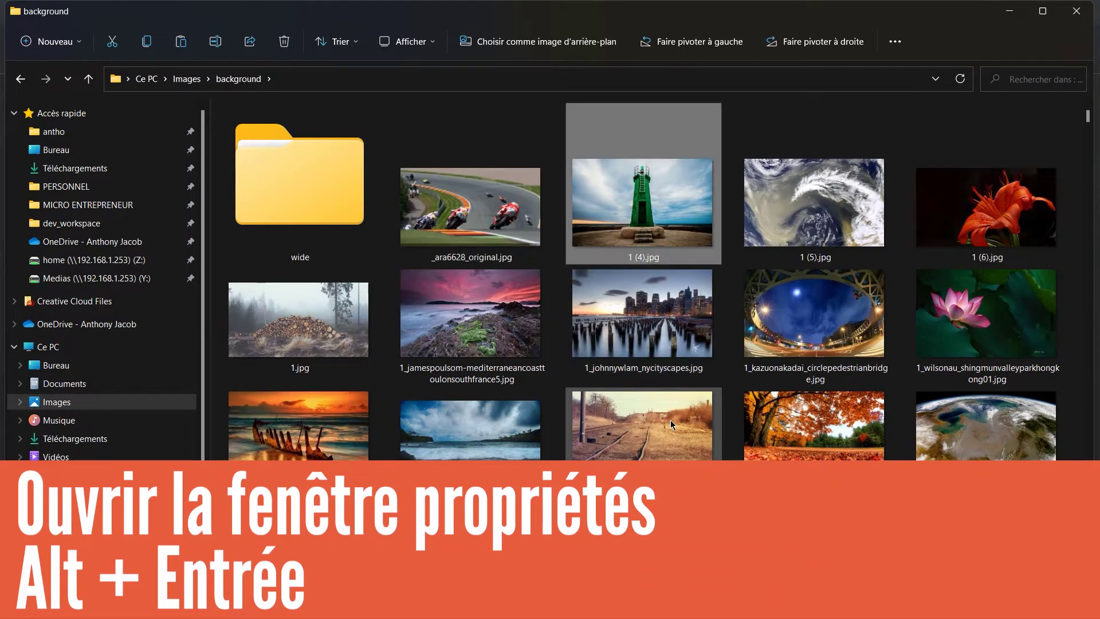
key(Down)
key(Down)
key(Down)
key(Up)
key(Up)
key(Up)
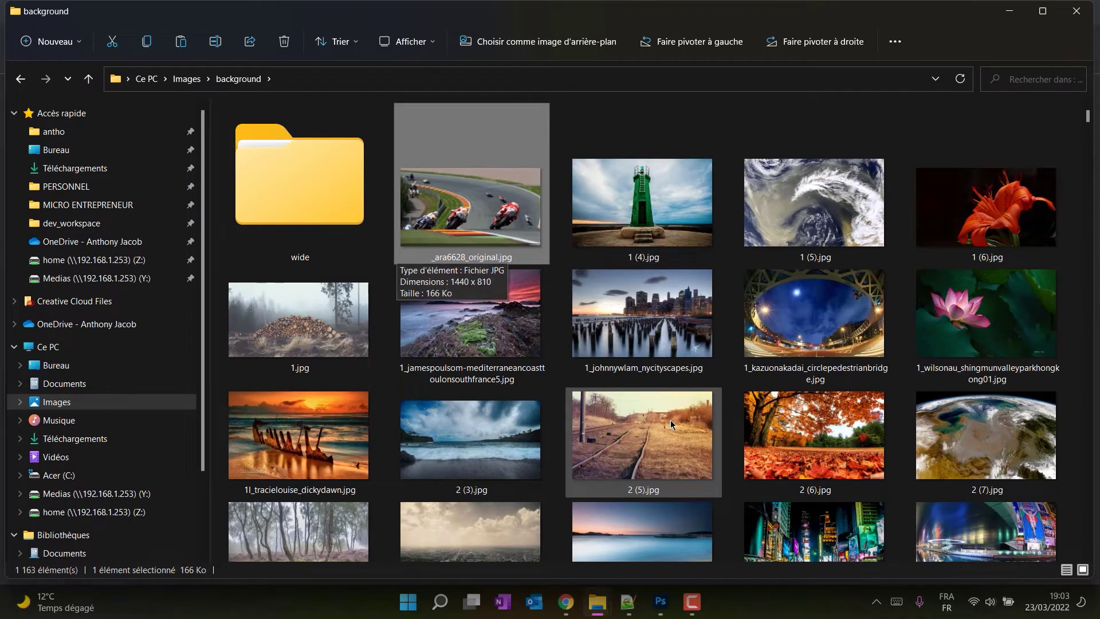
Step: Select everything in the background folder, view the properties of the whole selection, and close the properties window
key(ctrl+a)
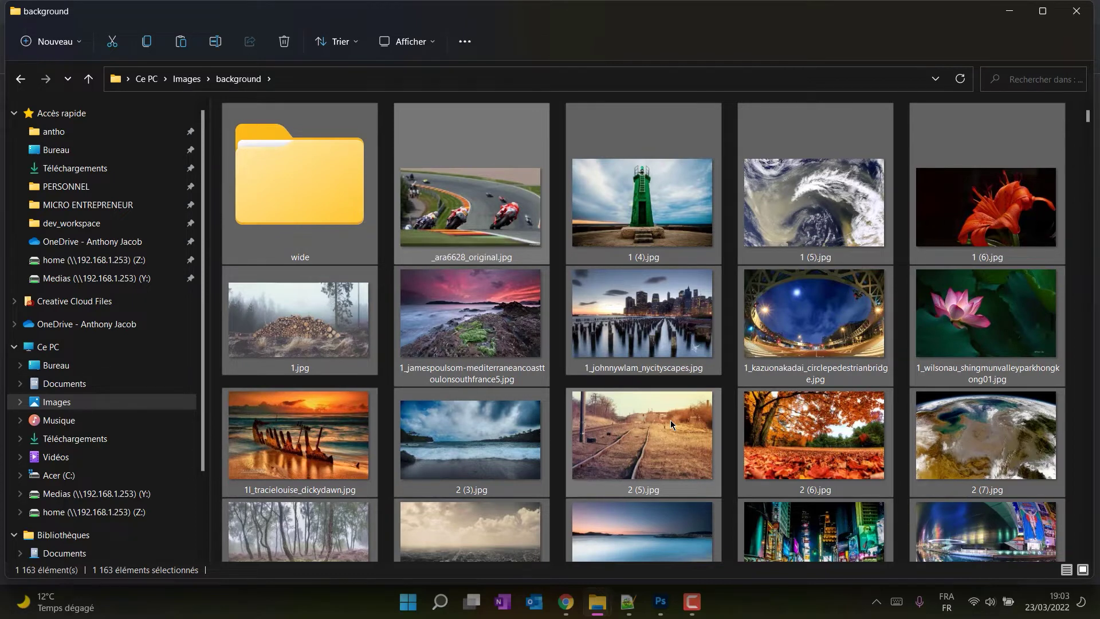
key(alt+Return)
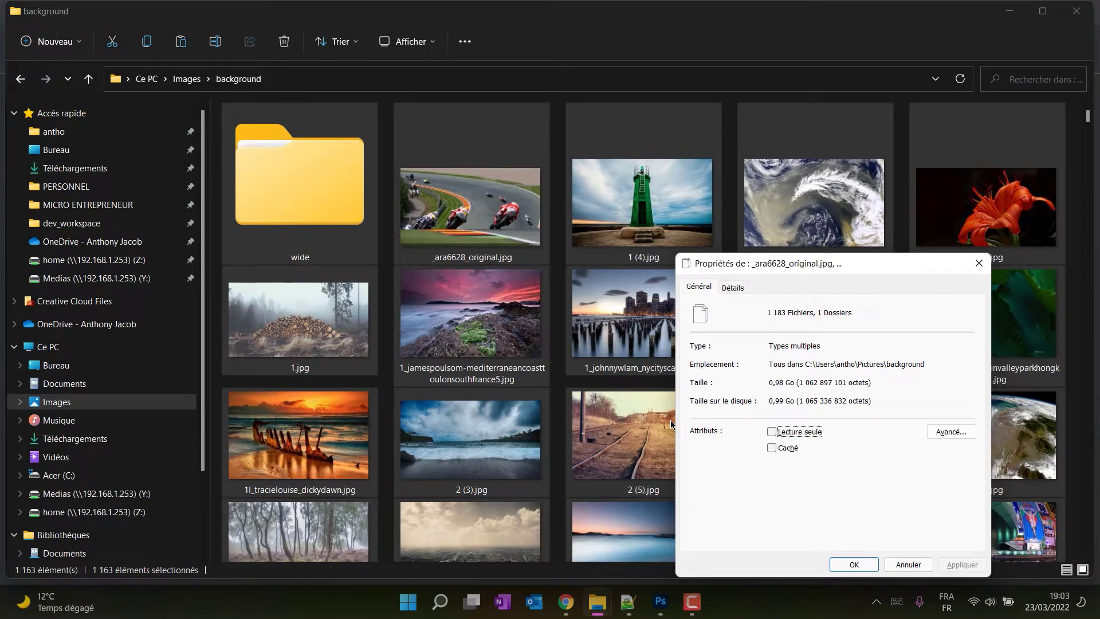
click(981, 263)
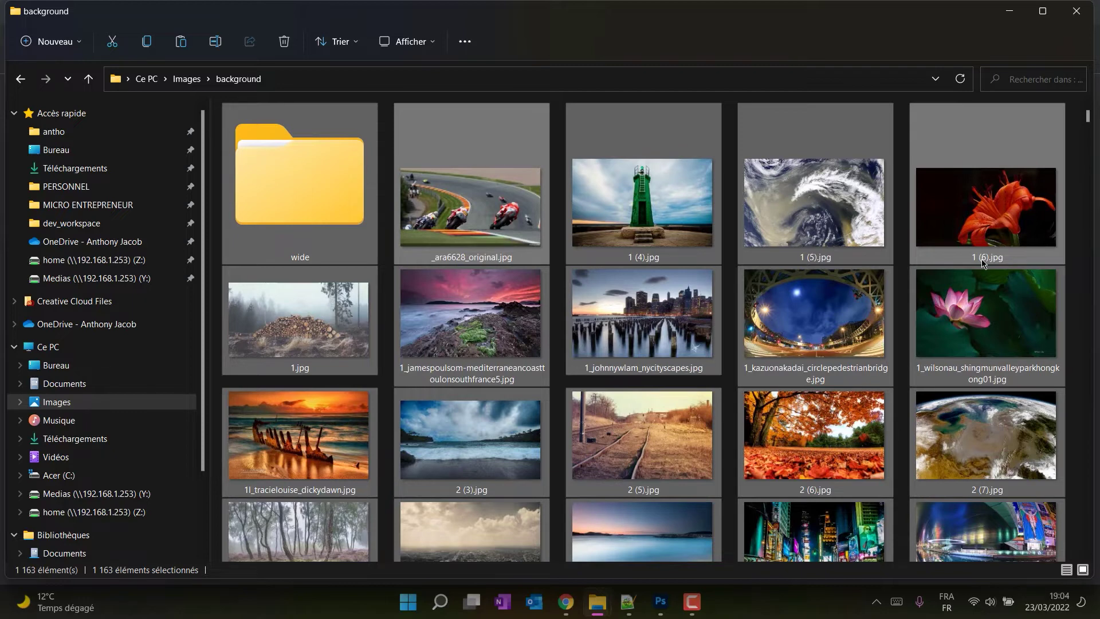
Step: Switch to Chrome and open google.fr in the current tab
key(alt+Tab)
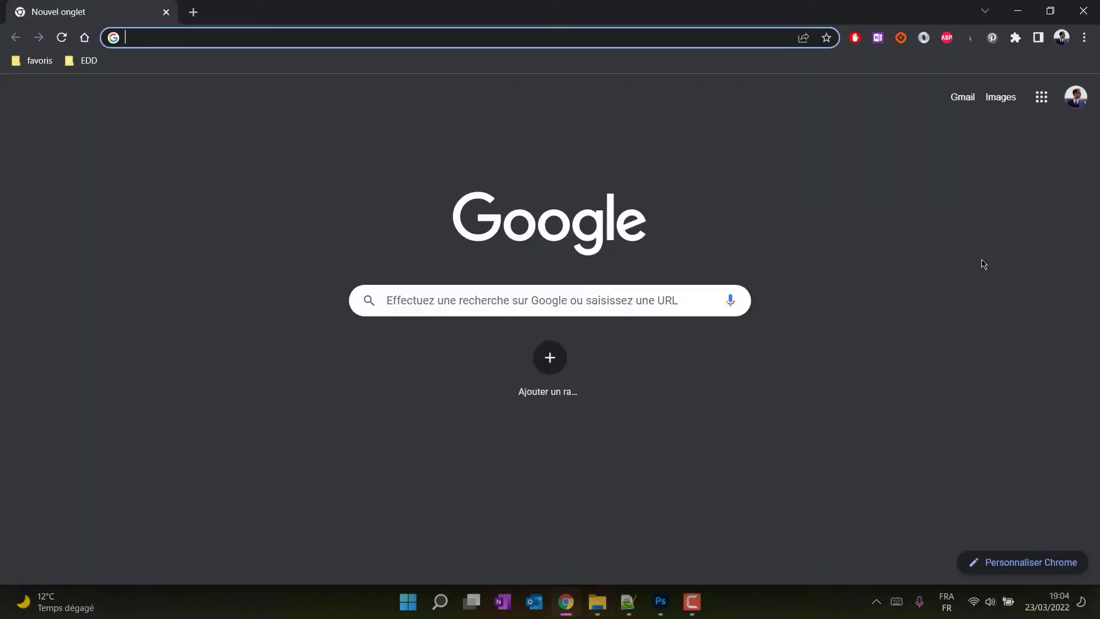
text(google.fr)
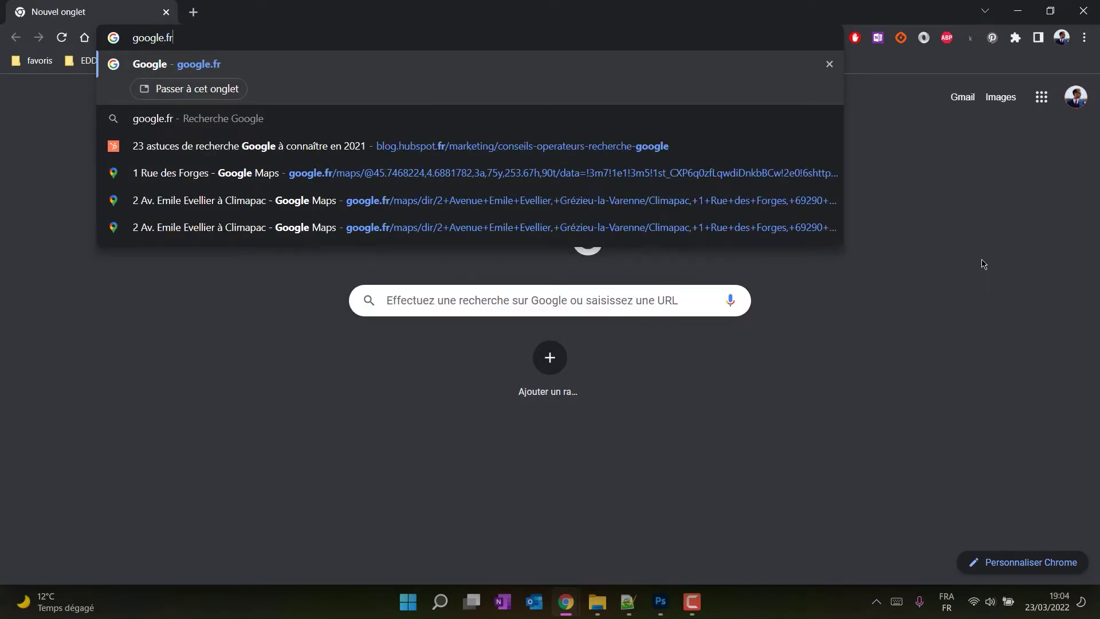
key(Return)
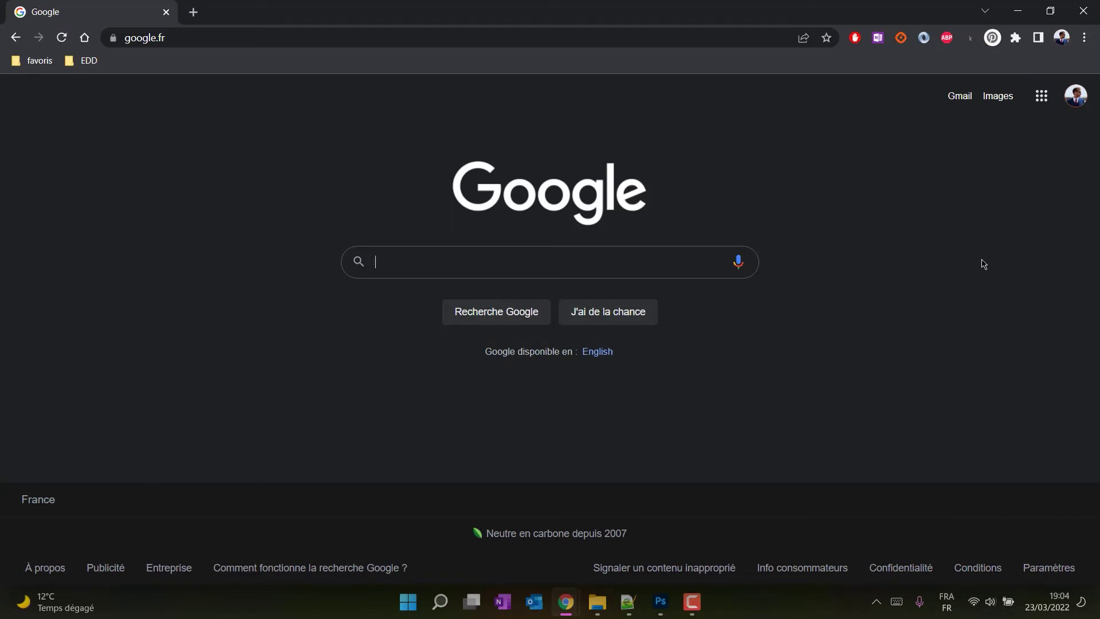
Step: Open the author's personal blog in a new browser tab
key(ctrl+t)
text(blog.anthony-jacob.com)
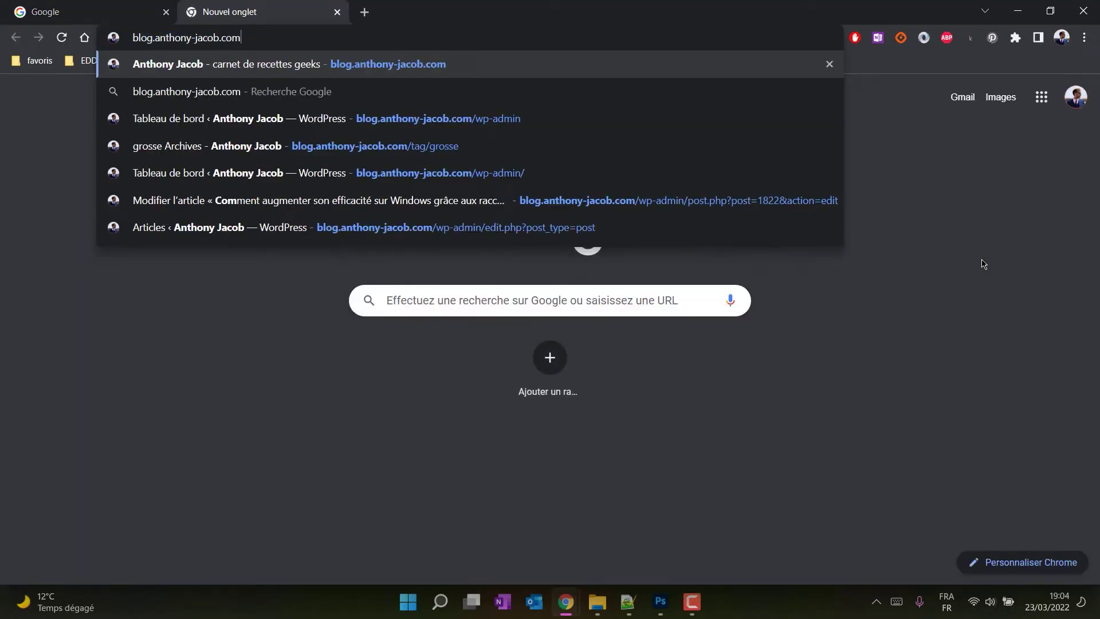
key(Return)
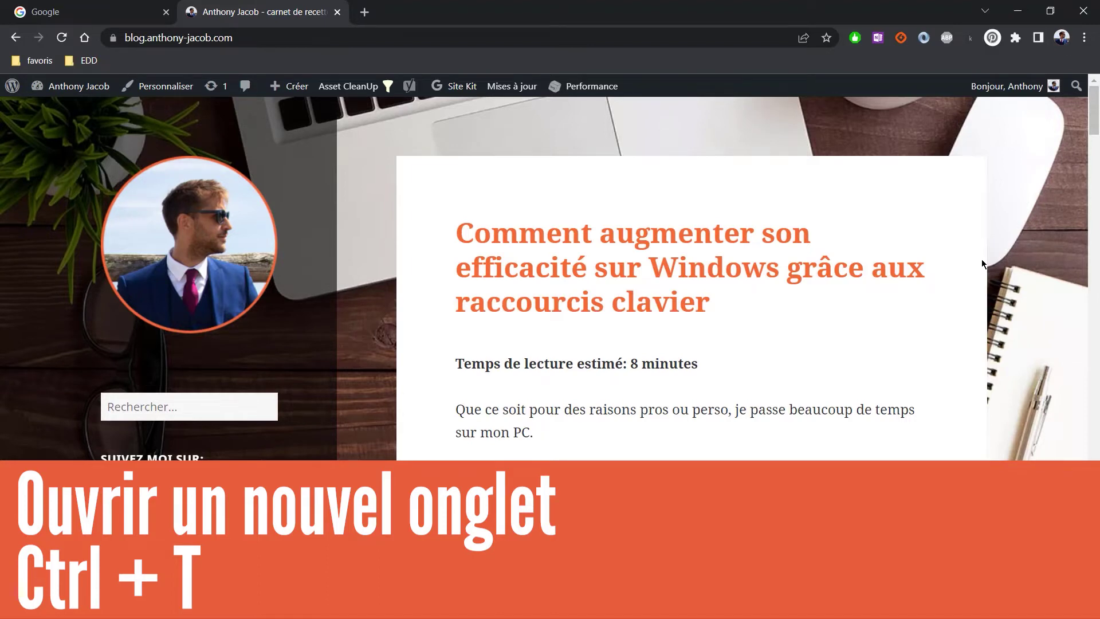
Step: Open an empty tab and close it again, and close and reopen the blog tab
key(ctrl+t)
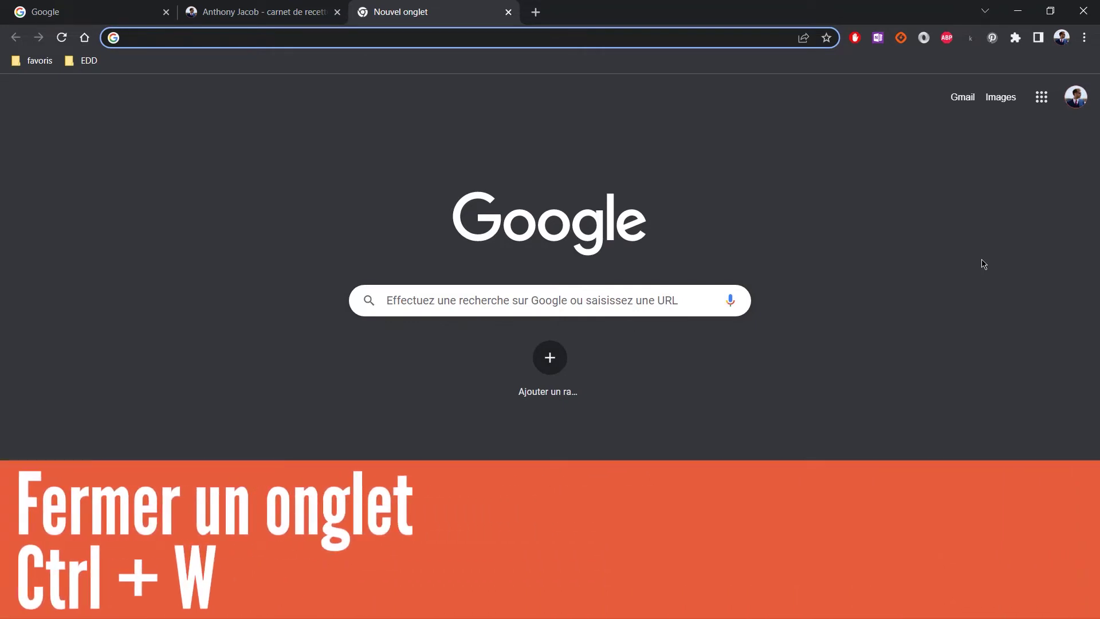
key(ctrl+w)
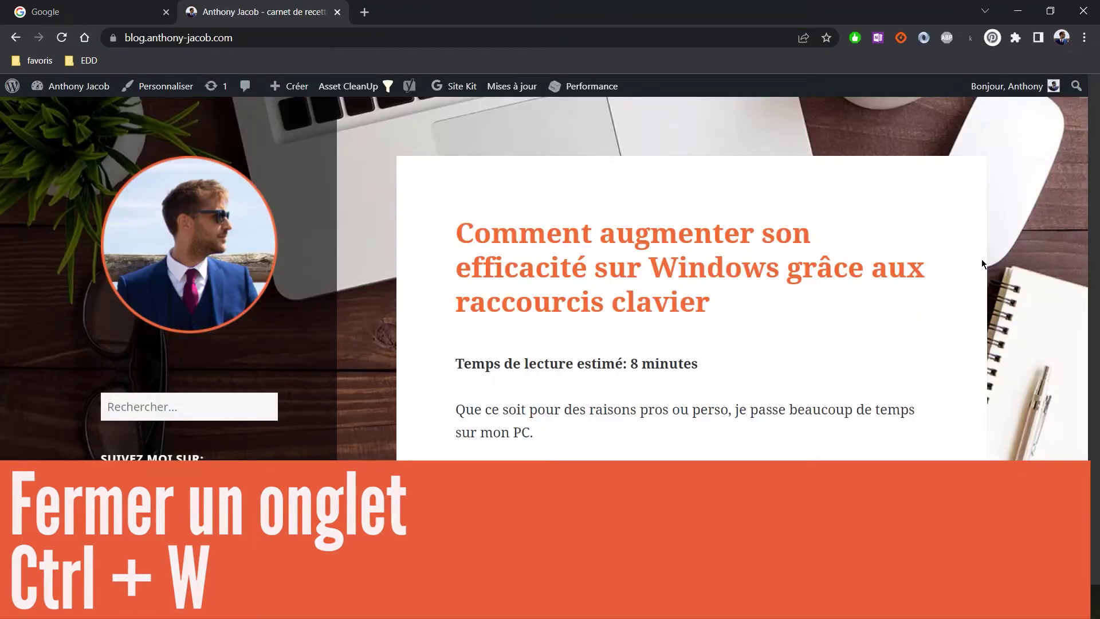
key(ctrl+w)
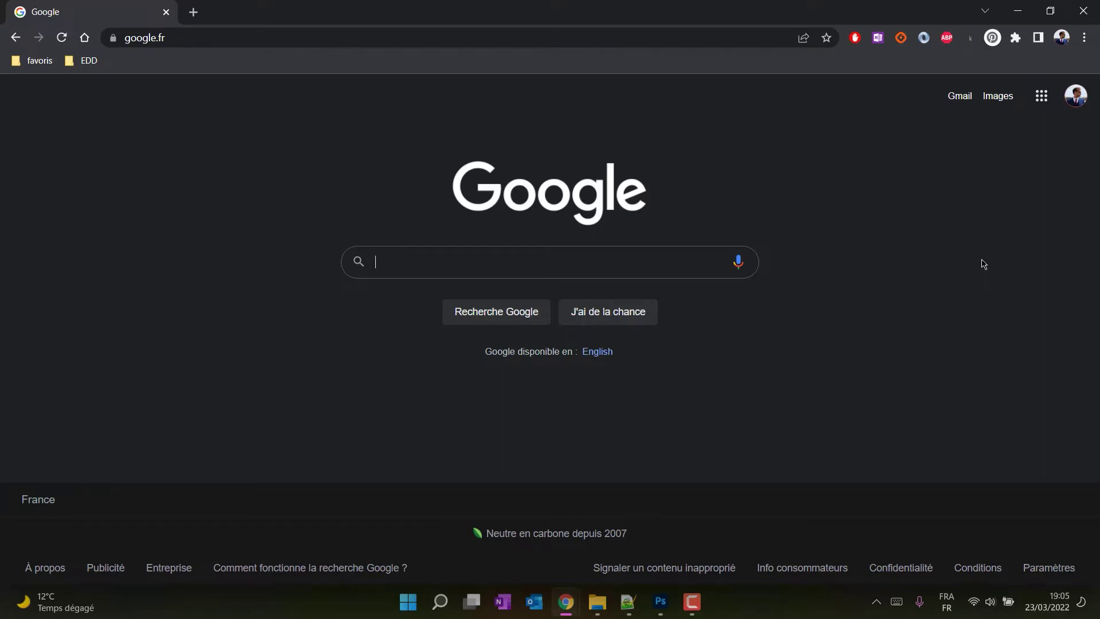
key(ctrl+shift+t)
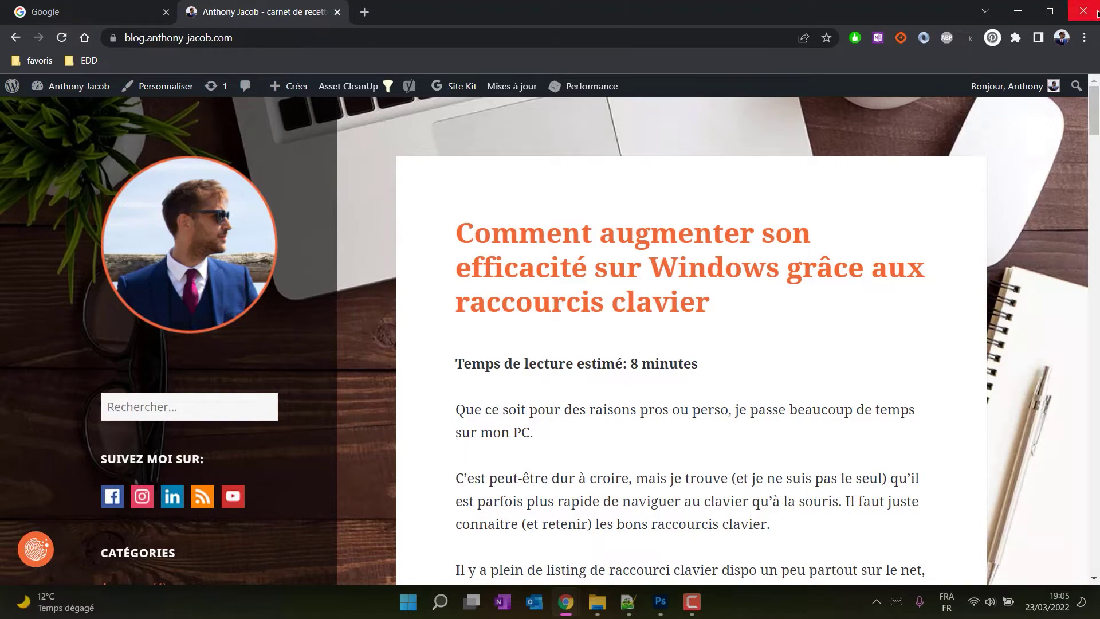
Step: Close the blog's browser window and, in the remaining Chrome window with the Bing results, open a new tab and a new window
click(1095, 12)
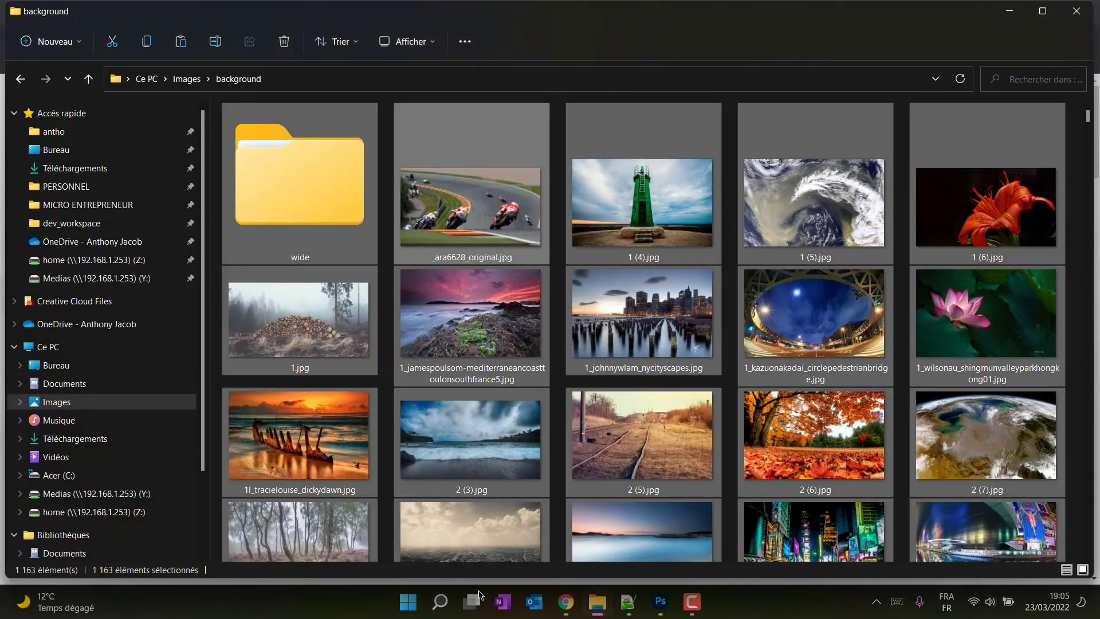
click(573, 613)
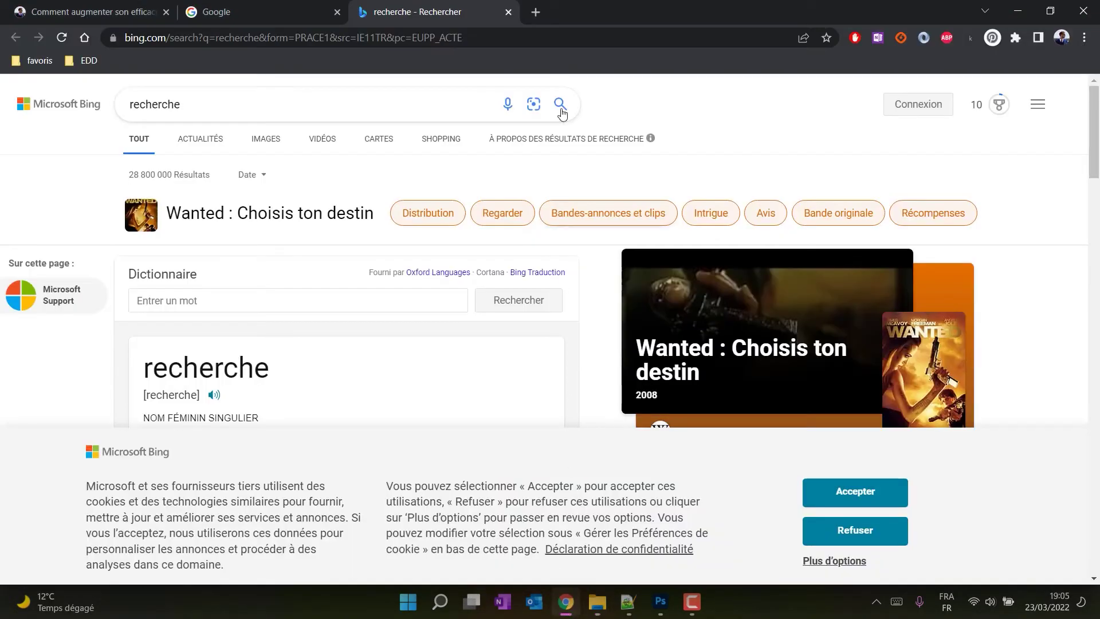
click(536, 12)
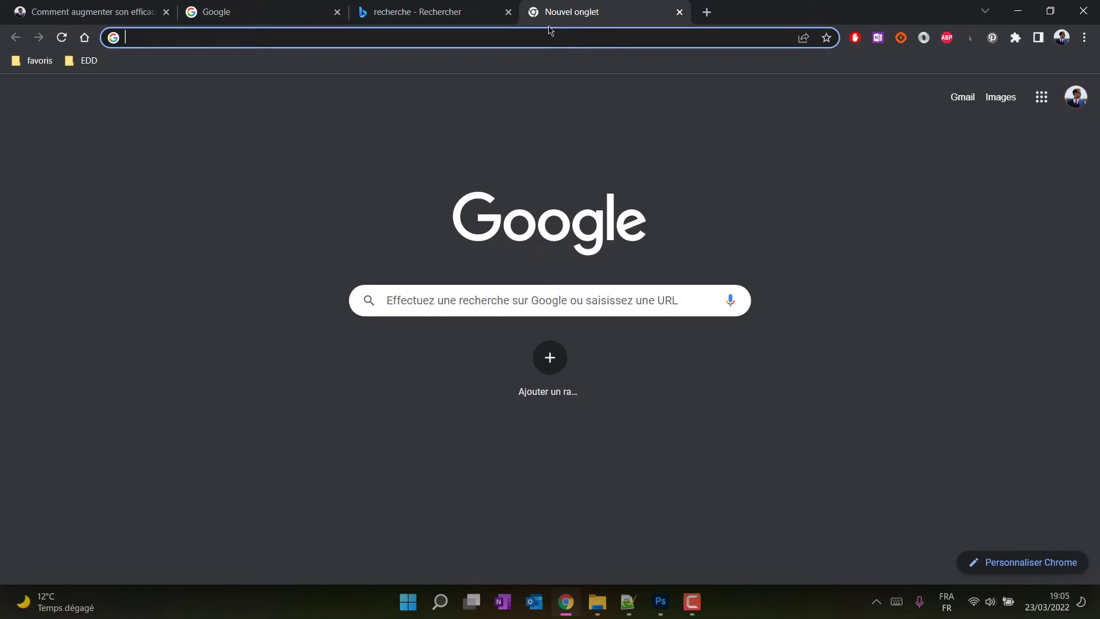
key(ctrl+n)
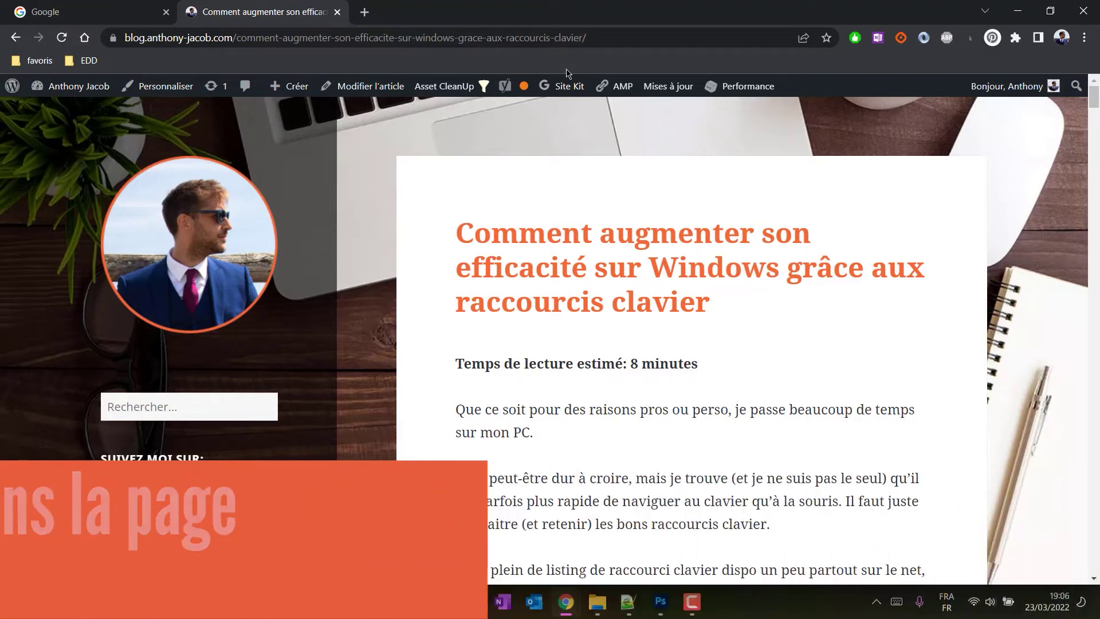
Step: Search the keyboard shortcuts article for "ctrl" and go on to the next matches
key(ctrl+f)
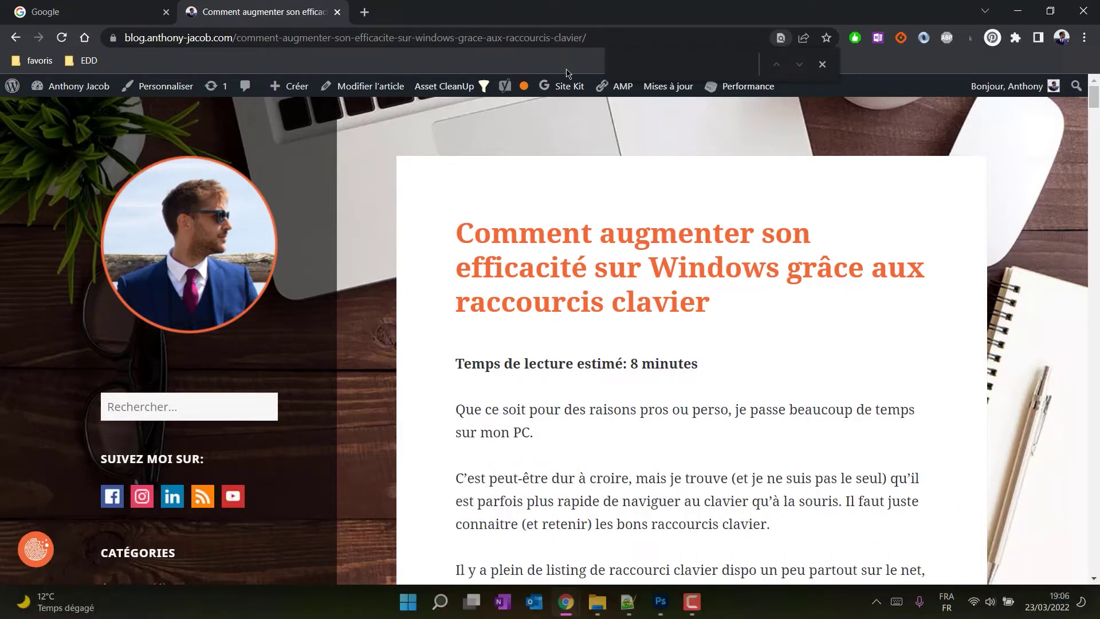
text(ctrl)
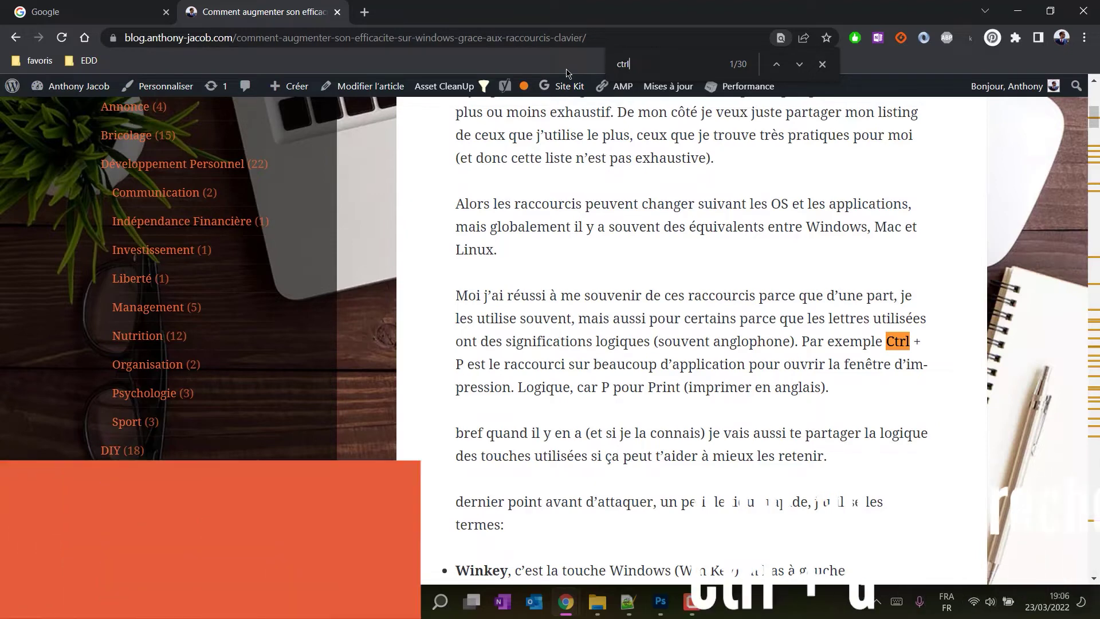
click(800, 65)
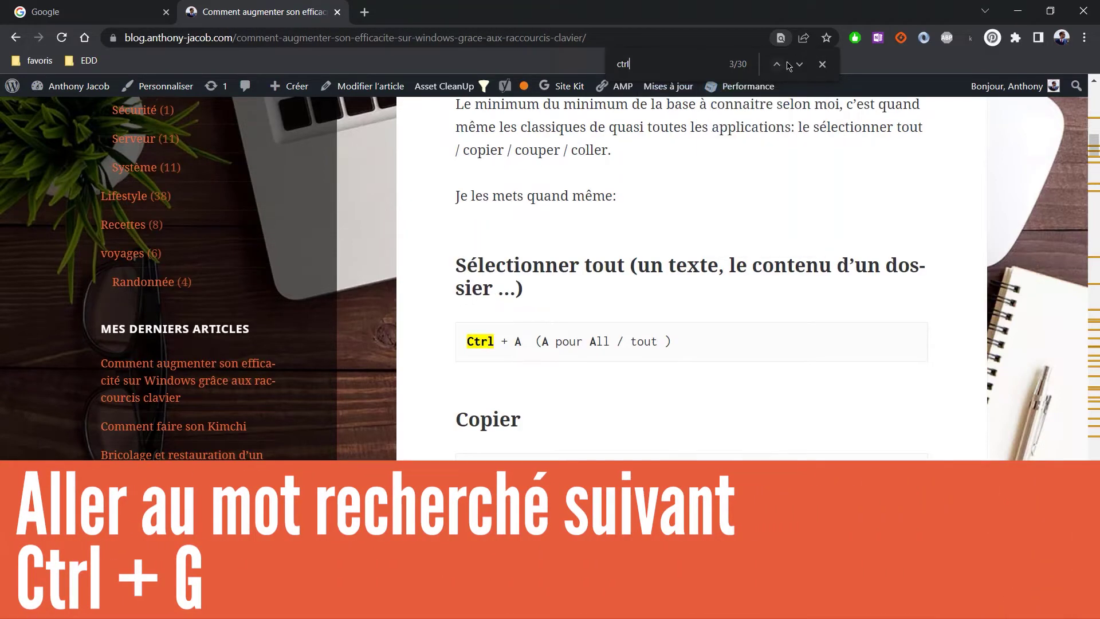
Step: Step back and forward through the "ctrl" matches in the keyboard shortcuts article using the search controls
click(778, 65)
click(777, 65)
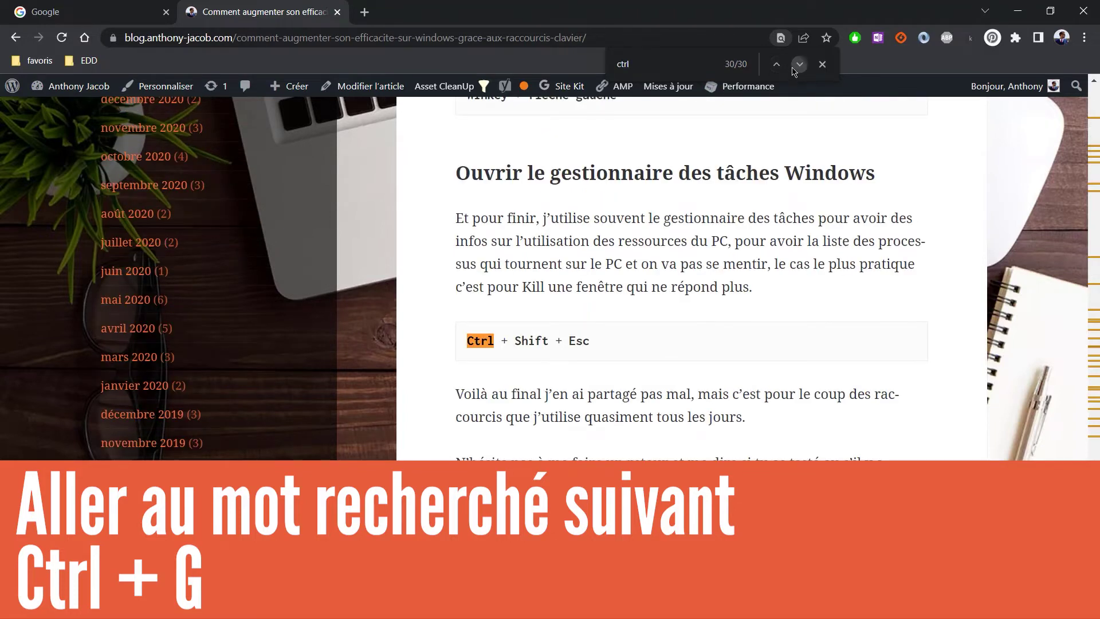
click(800, 64)
click(800, 64)
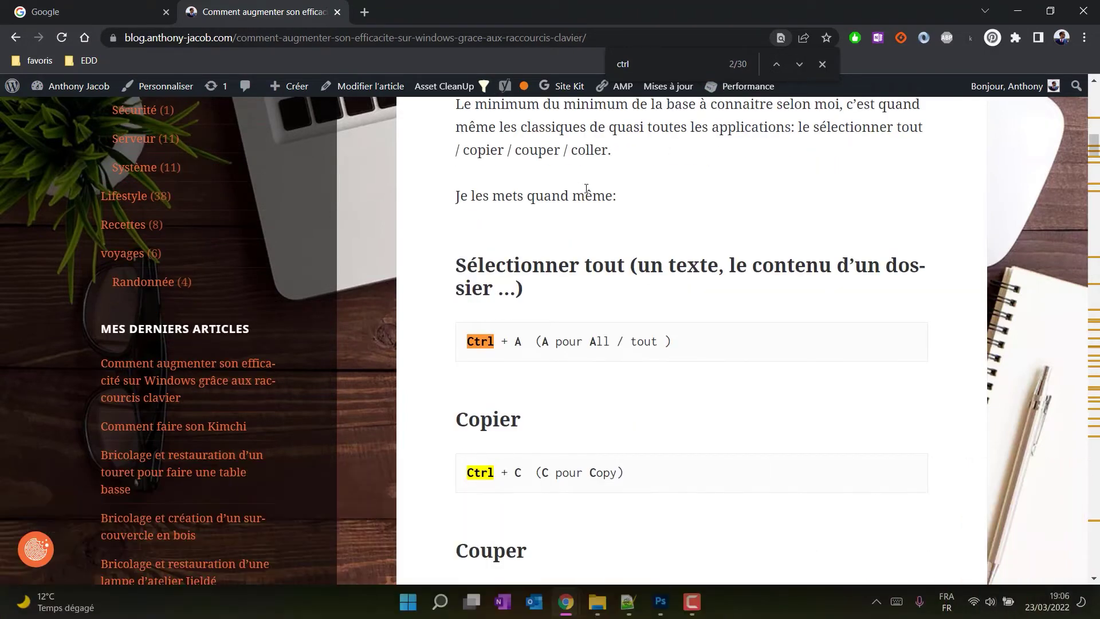
Step: Return to the "ctrl" page search and advance through the successive matches in the article
key(ctrl+f)
key(ctrl+g)
key(ctrl+g)
key(ctrl+g)
key(ctrl+g)
key(ctrl+g)
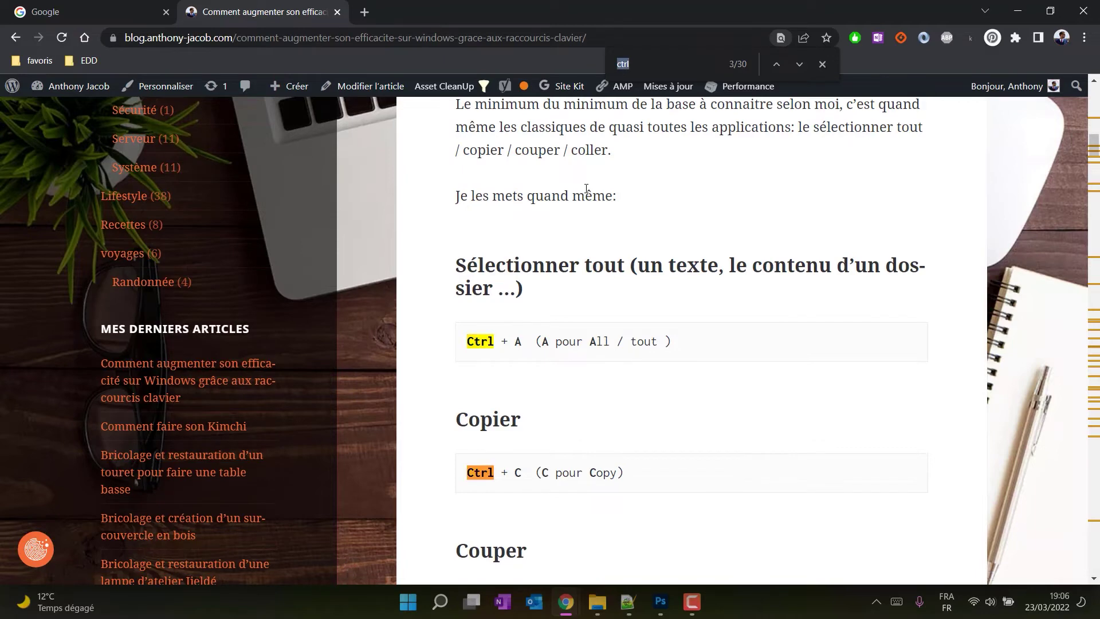
key(ctrl+g)
key(ctrl+g)
key(ctrl+g)
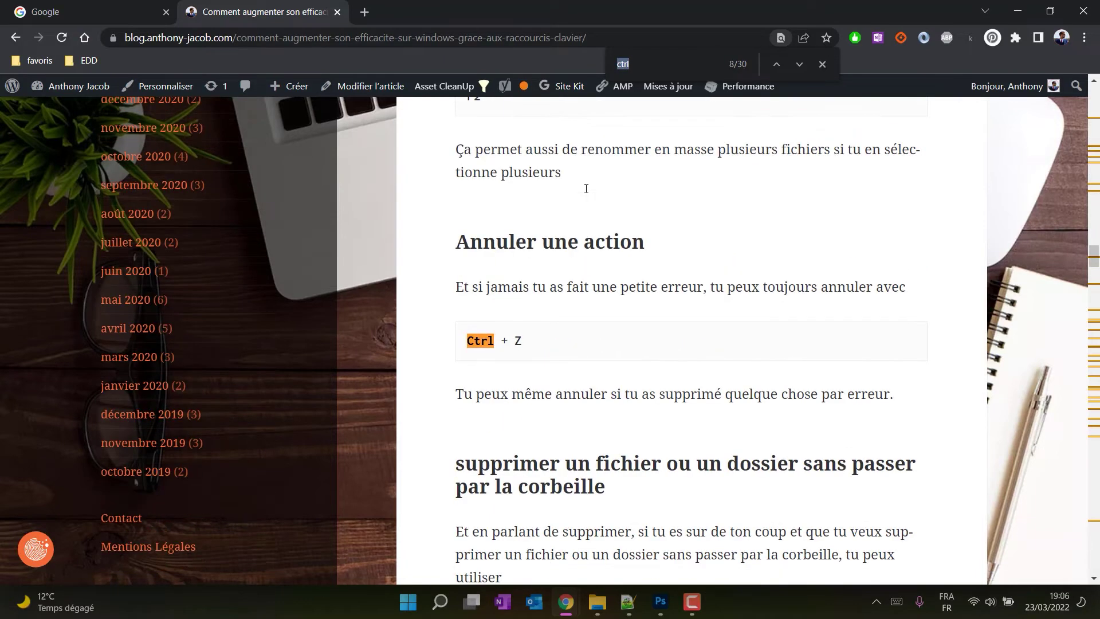
key(ctrl+g)
key(ctrl+g)
key(ctrl+g)
key(ctrl+g)
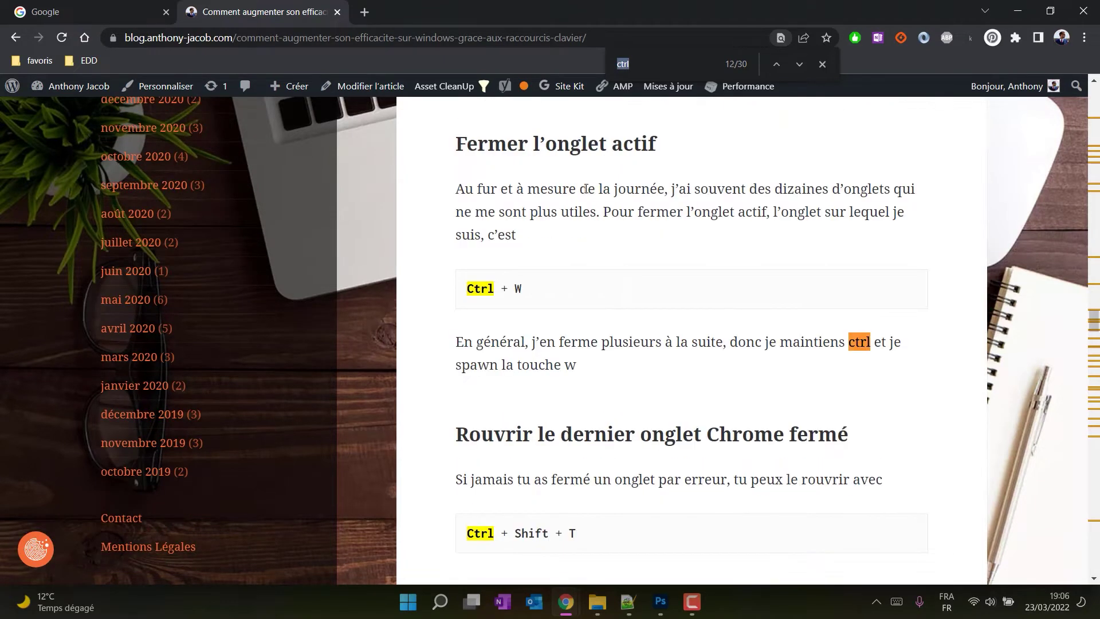
key(ctrl+g)
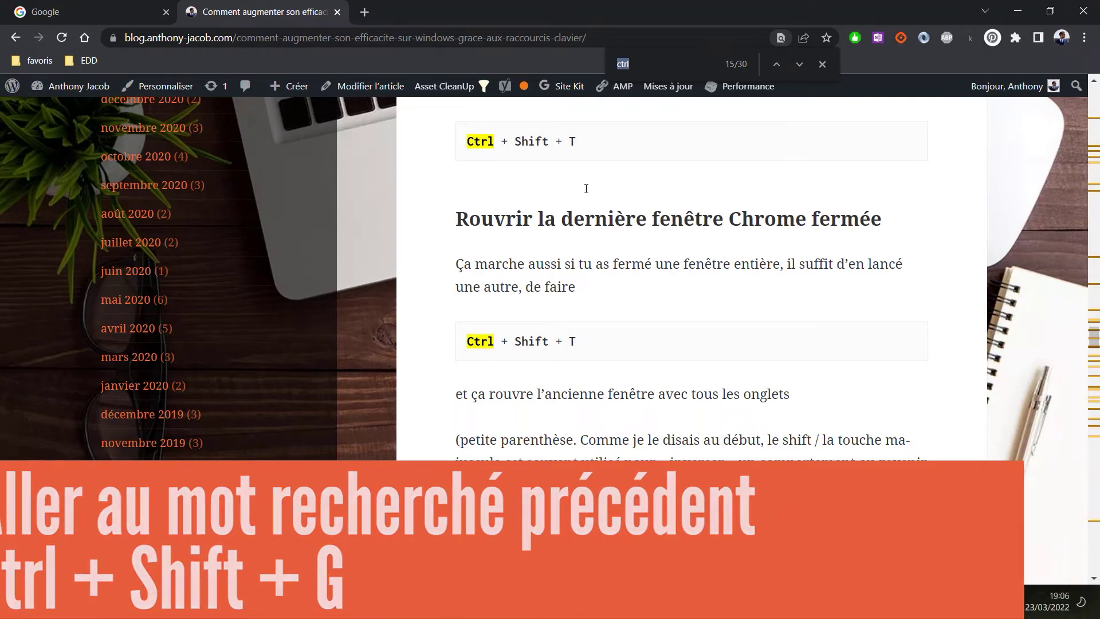
Step: Go back through the previous "ctrl" matches towards the beginning of the article
key(ctrl+shift+g)
key(ctrl+shift+g)
key(ctrl+shift+g)
key(ctrl+shift+g)
key(ctrl+shift+g)
key(ctrl+shift+g)
key(ctrl+shift+g)
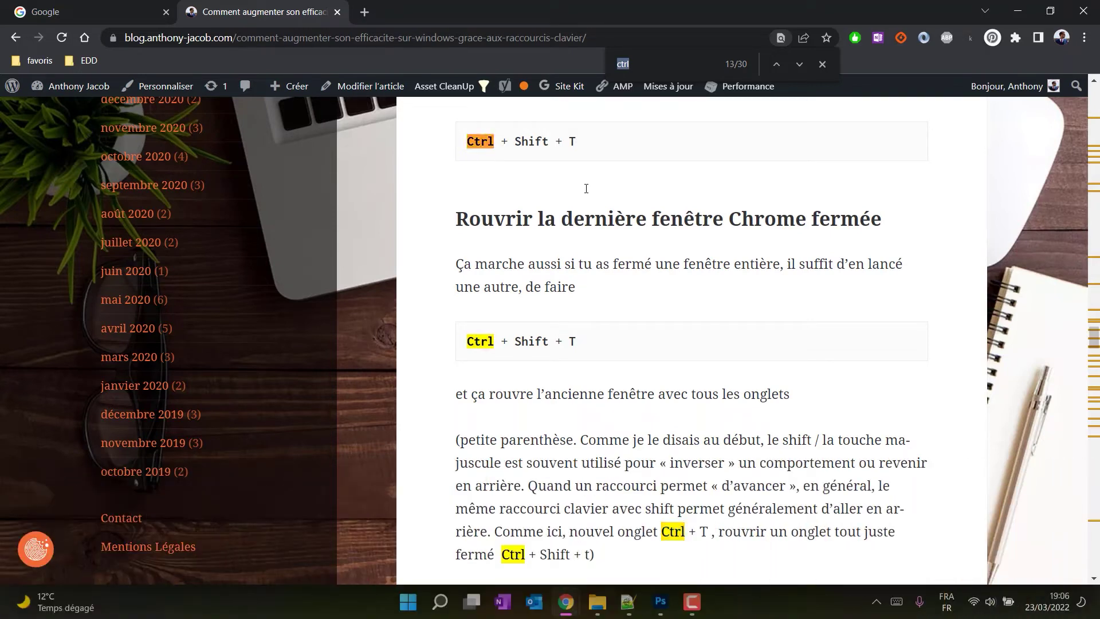
key(ctrl+shift+g)
key(ctrl+shift+g)
key(ctrl+shift+g)
key(ctrl+shift+g)
key(ctrl+shift+g)
key(ctrl+shift+g)
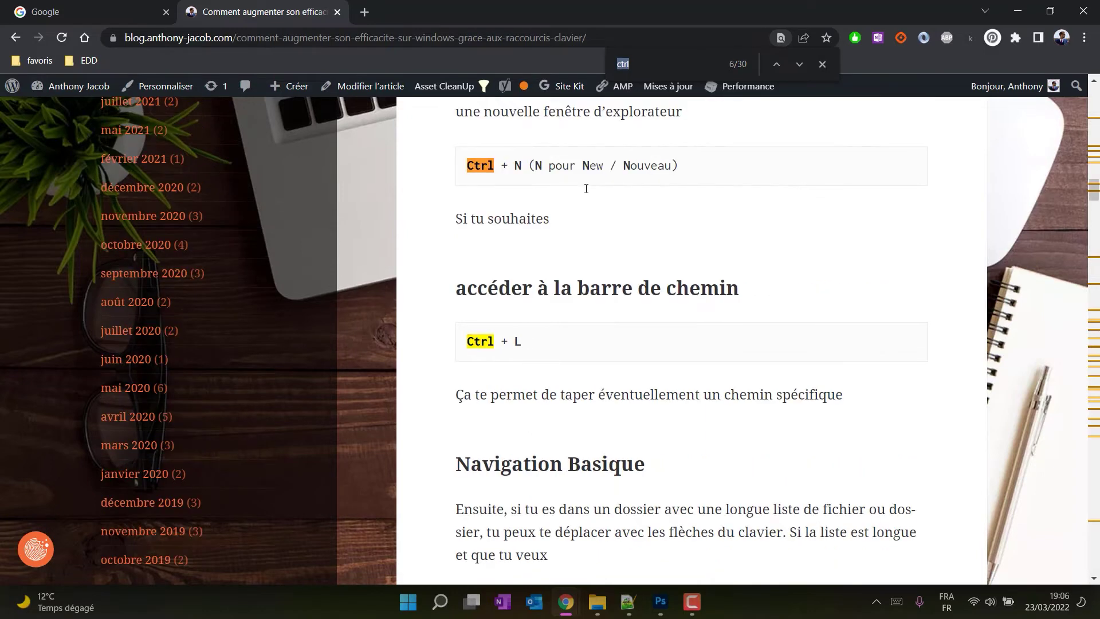
key(ctrl+shift+g)
key(ctrl+shift+g)
key(ctrl+shift+g)
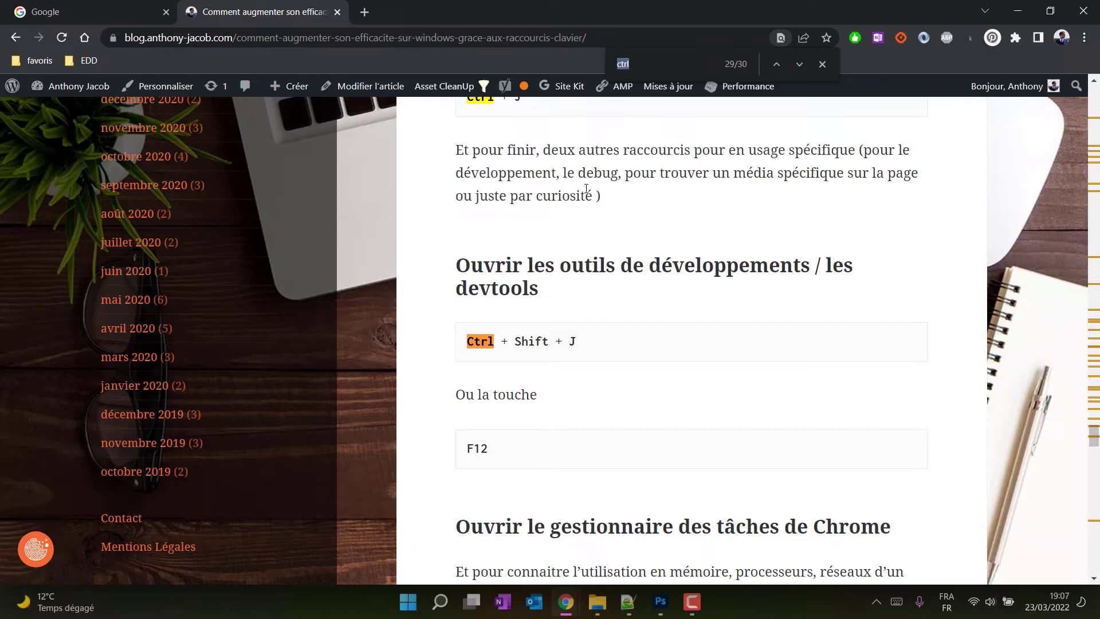
Step: Reload the keyboard shortcuts article and go to the blog's homepage
key(F5)
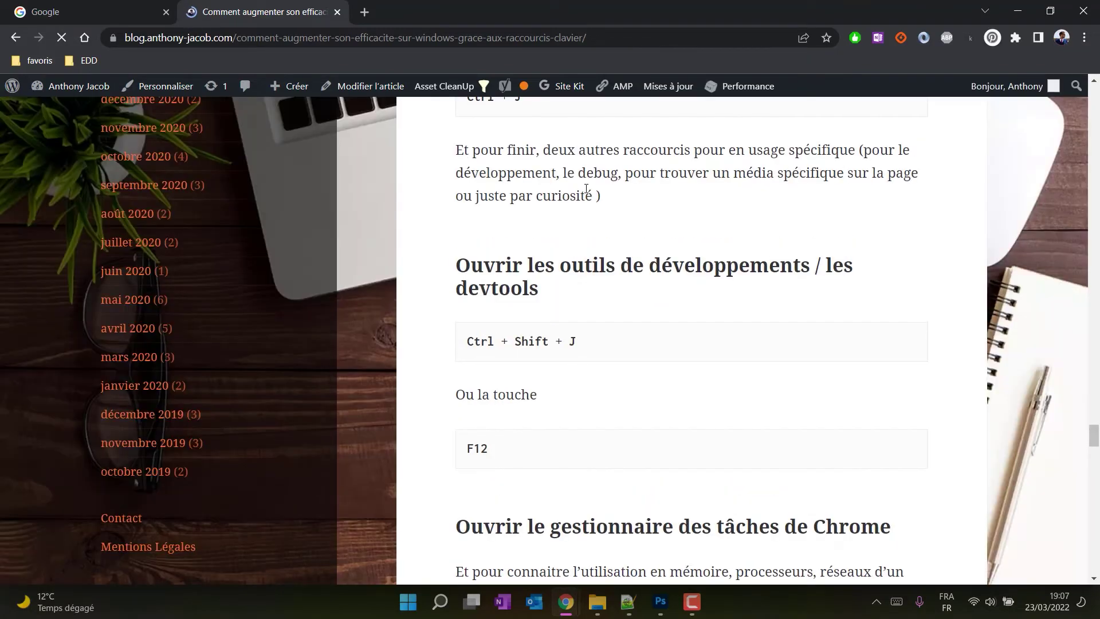
scroll(548, 252, up, 20)
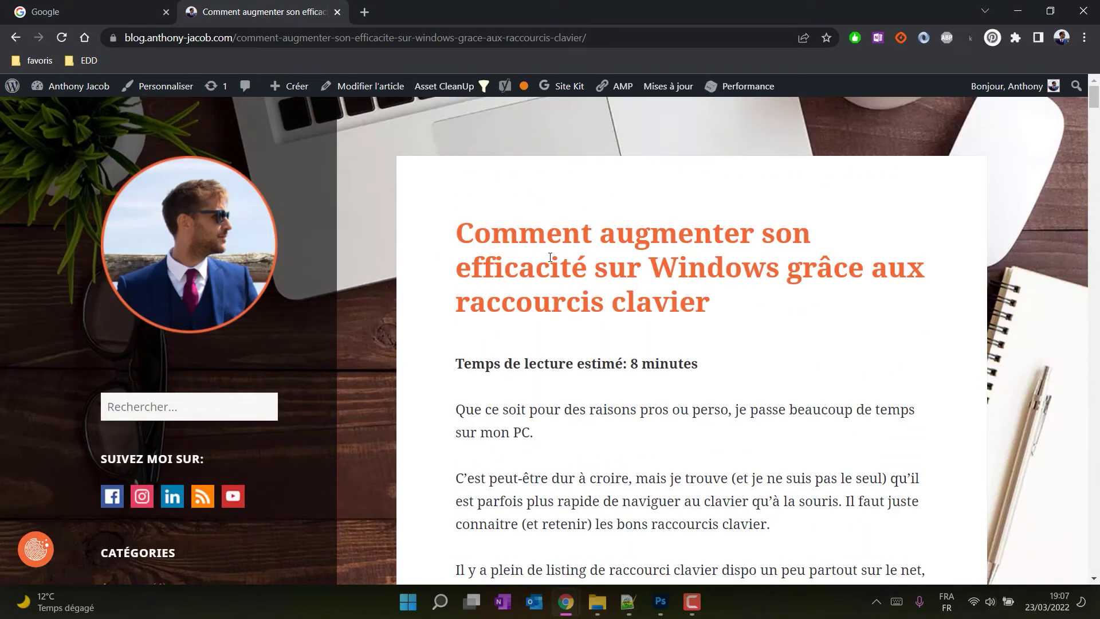
key(alt+Home)
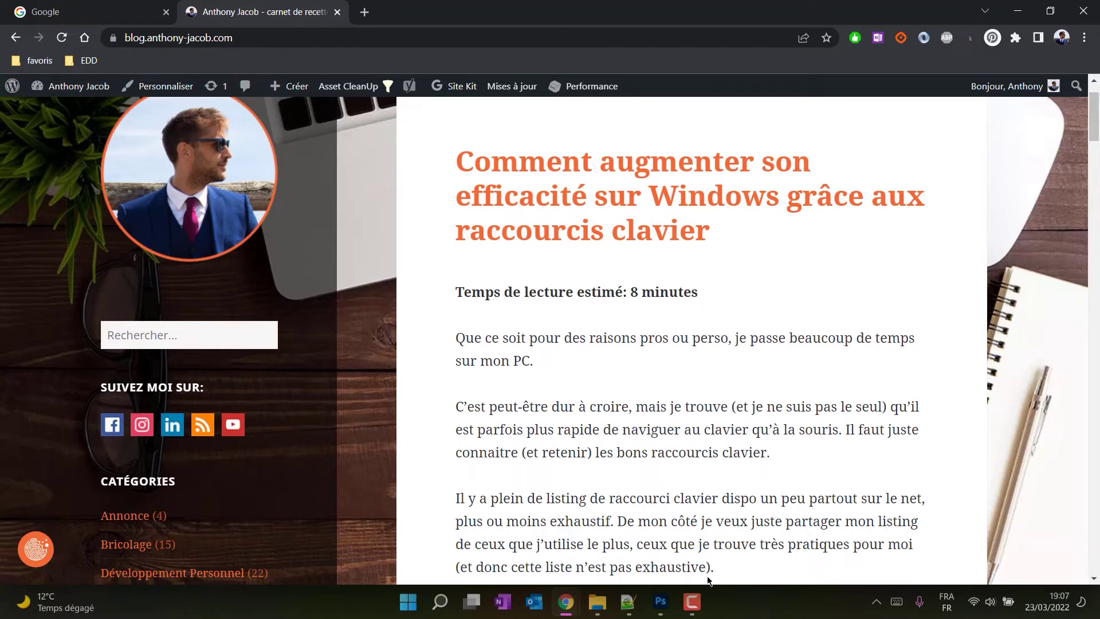
Step: Open the keyboard shortcuts article from its homepage title in two background tabs and close both tabs
right_click(668, 232)
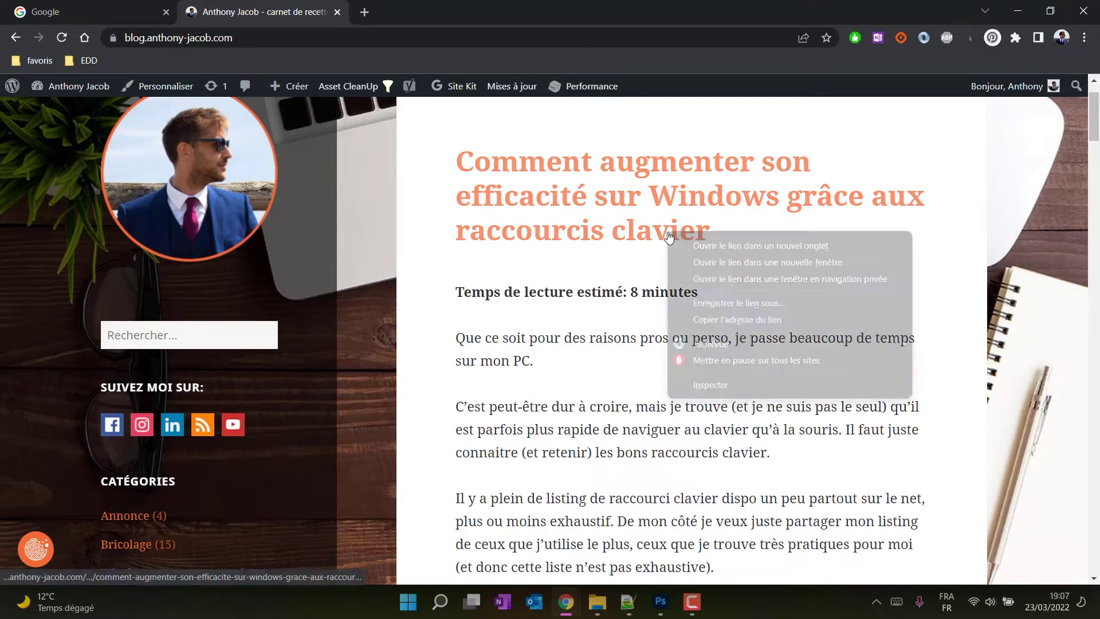
click(521, 261)
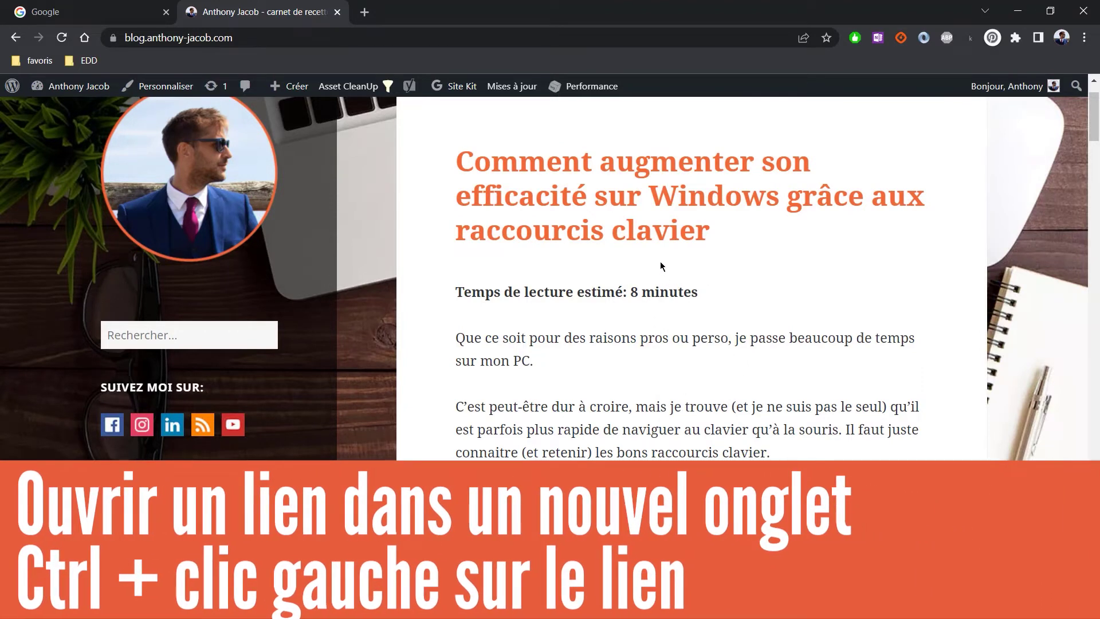
ctrl+click(593, 248)
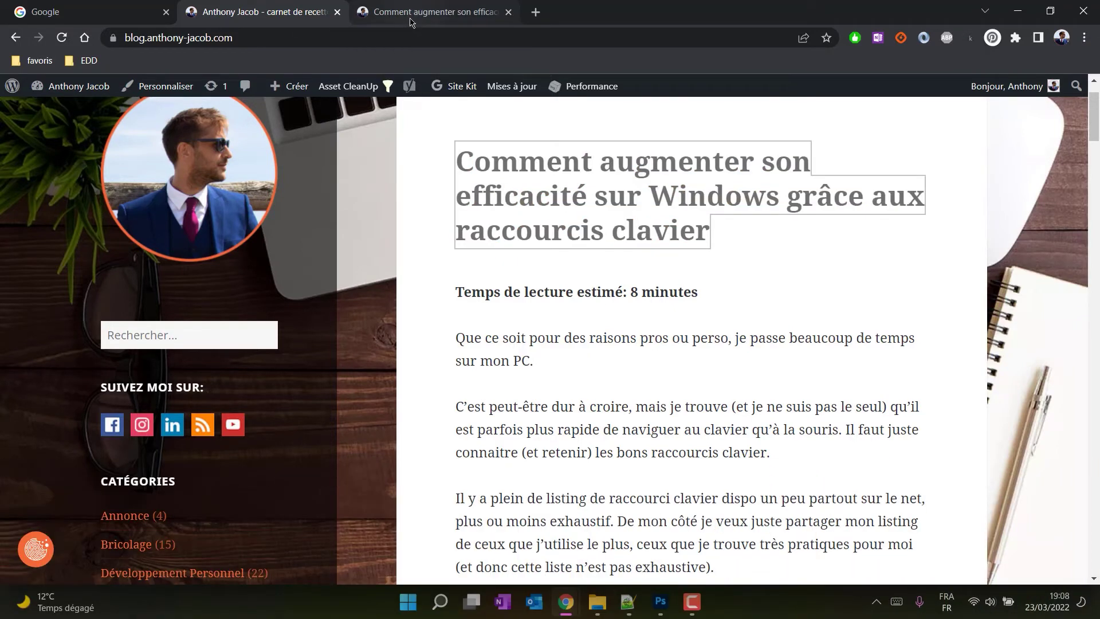
ctrl+click(667, 235)
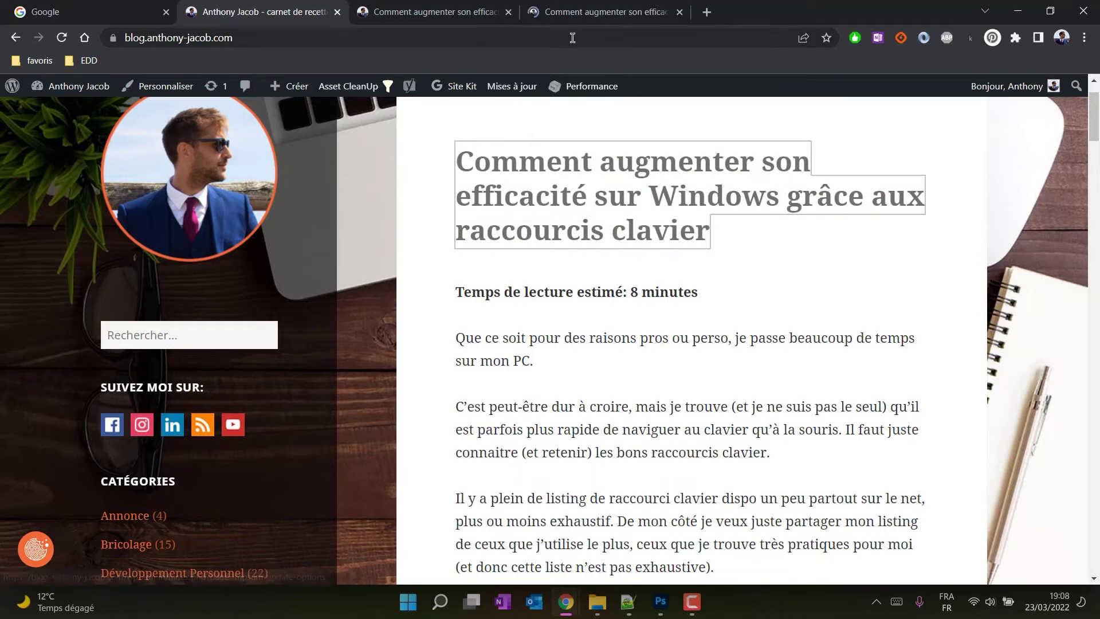
click(679, 12)
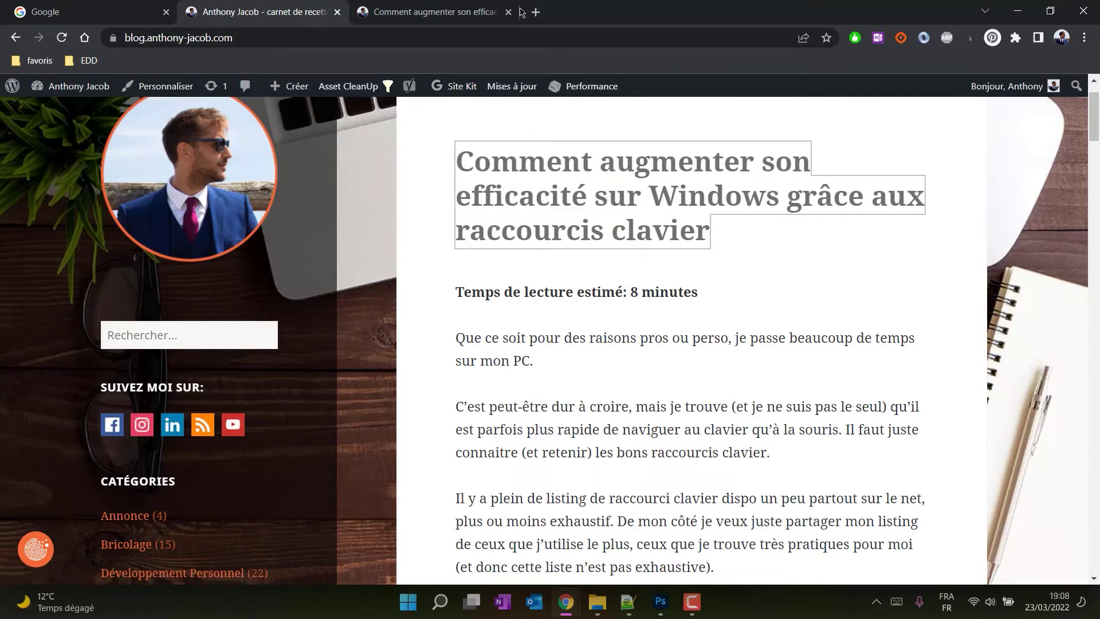
click(508, 12)
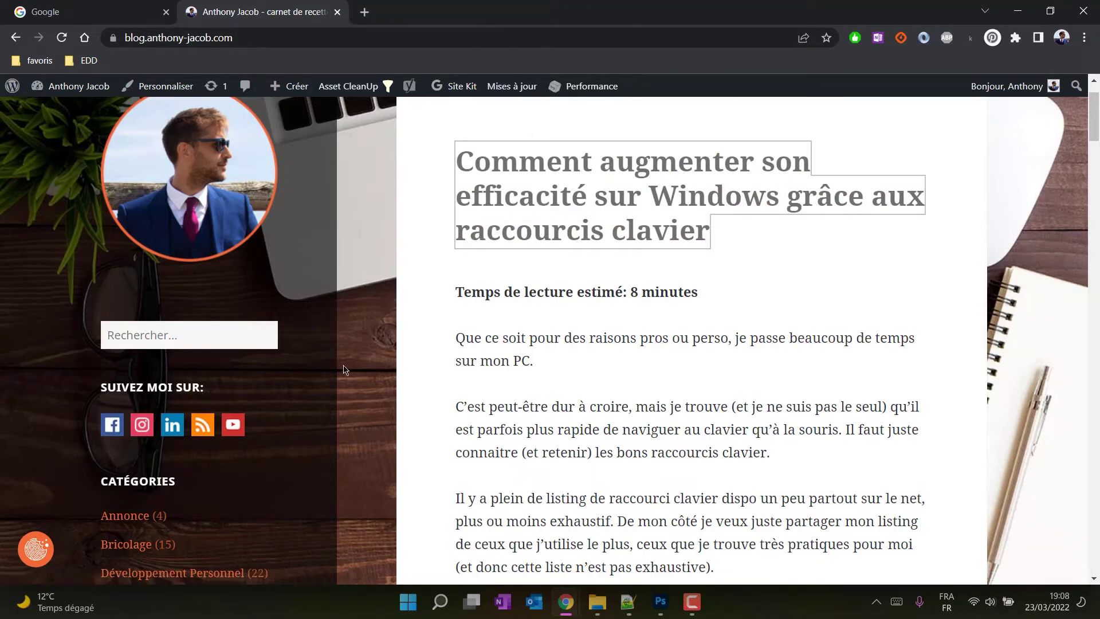
Step: Open the article's title link in background tabs twice more and close those tabs again
click(565, 198)
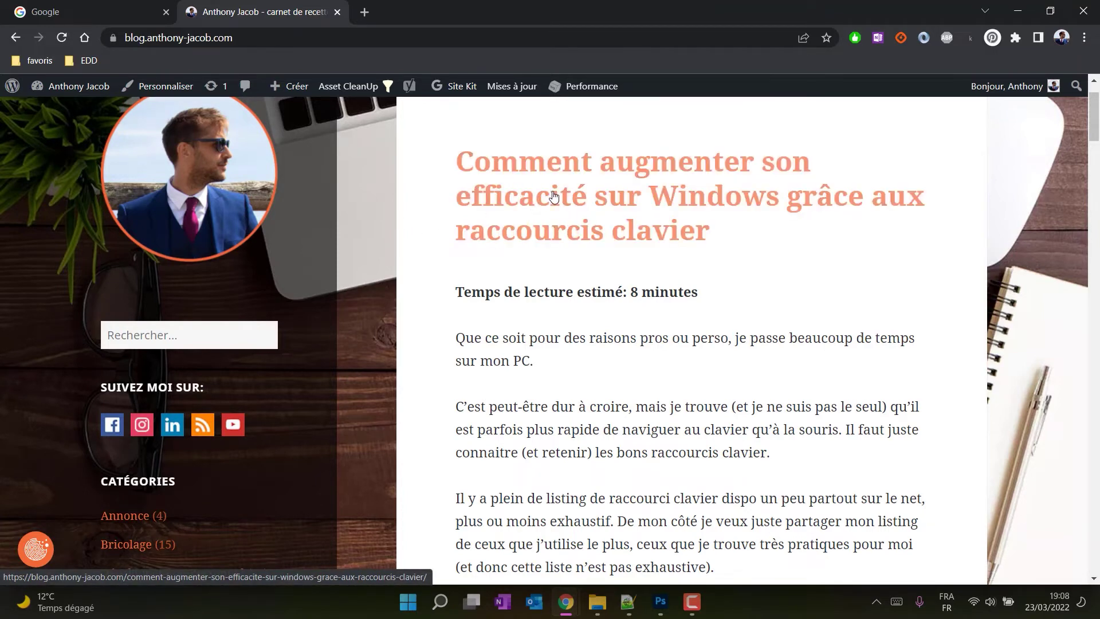
middle_click(553, 196)
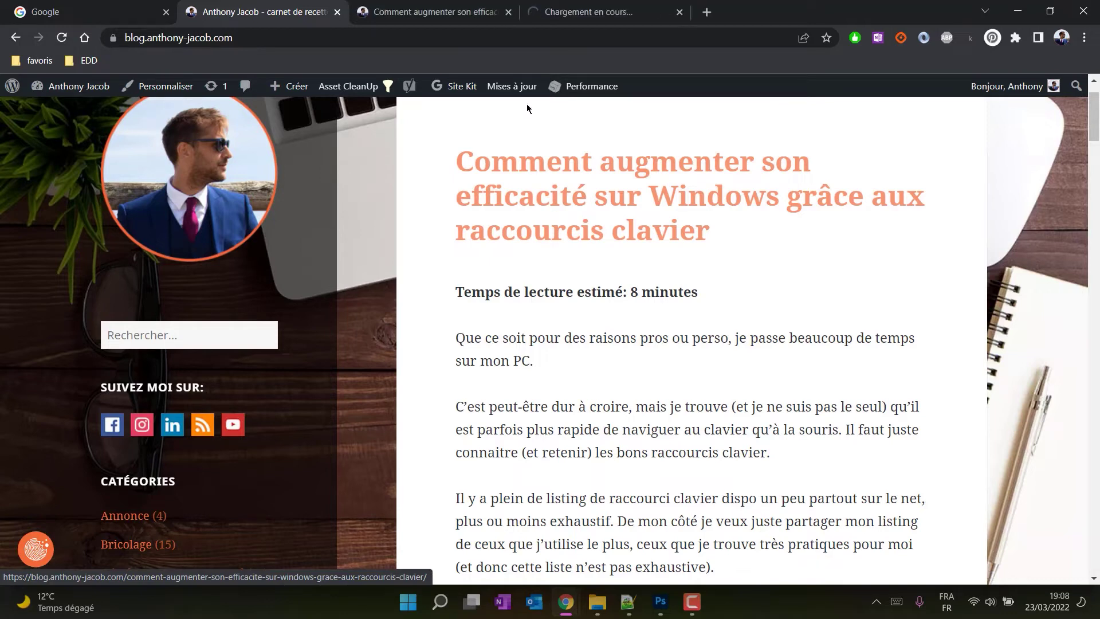
click(508, 12)
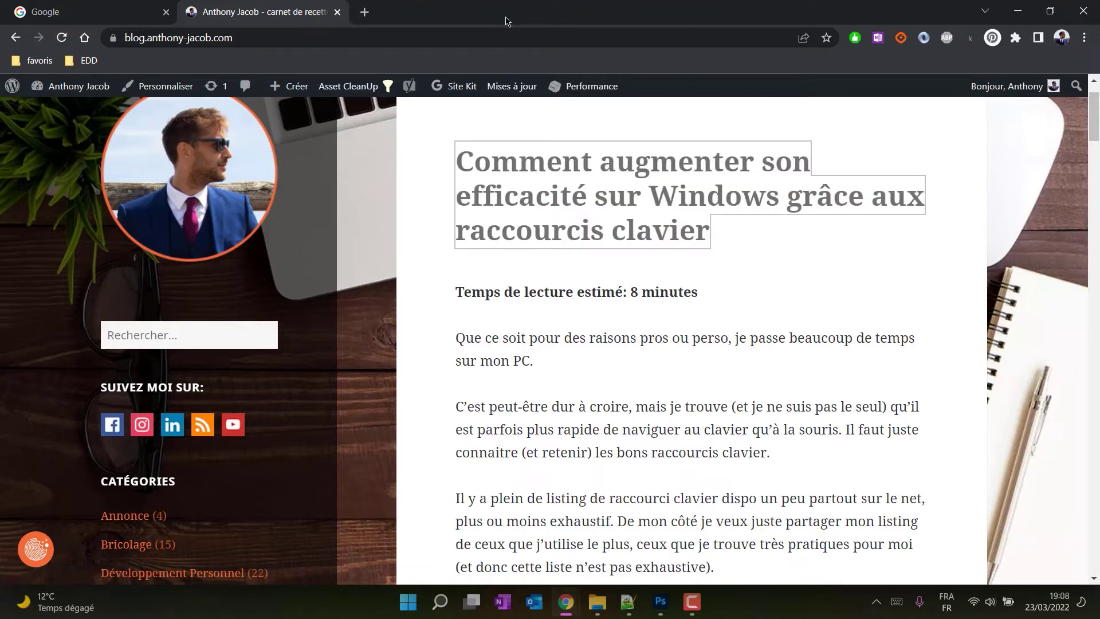
scroll(473, 305, down, 2)
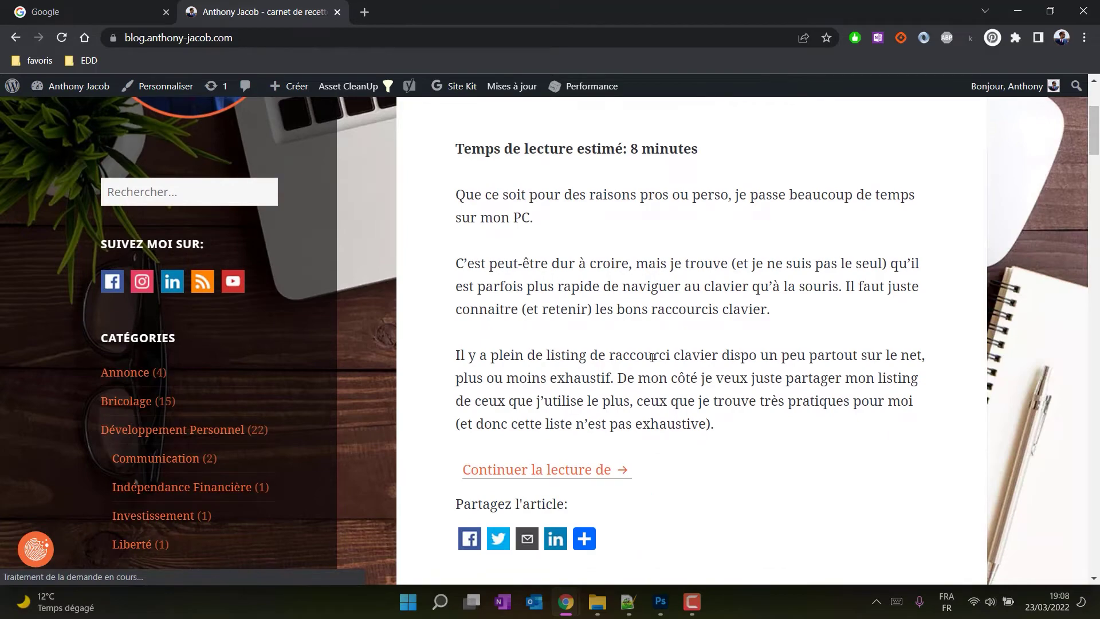
scroll(652, 357, up, 3)
scroll(645, 350, down, 2)
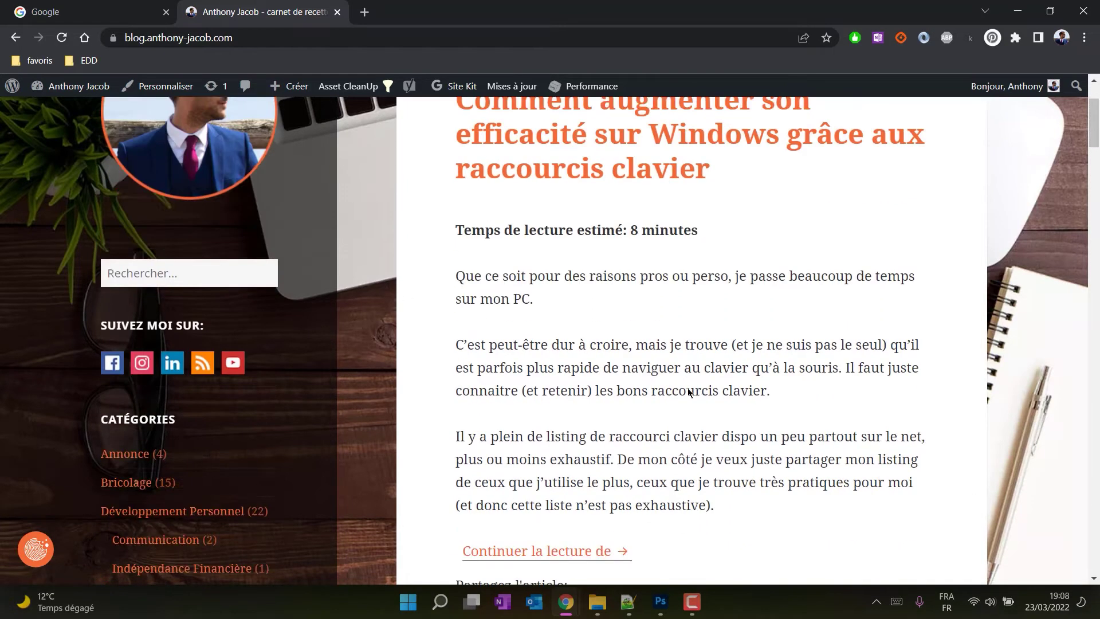
scroll(721, 366, down, 1)
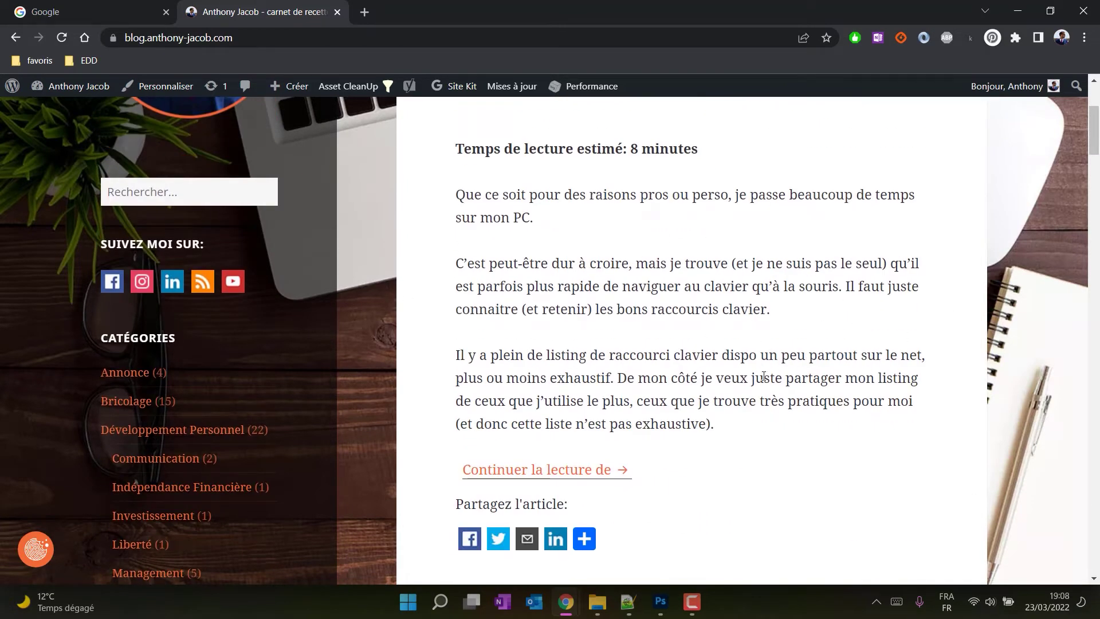
scroll(709, 388, down, 4)
scroll(690, 400, up, 4)
scroll(686, 403, up, 3)
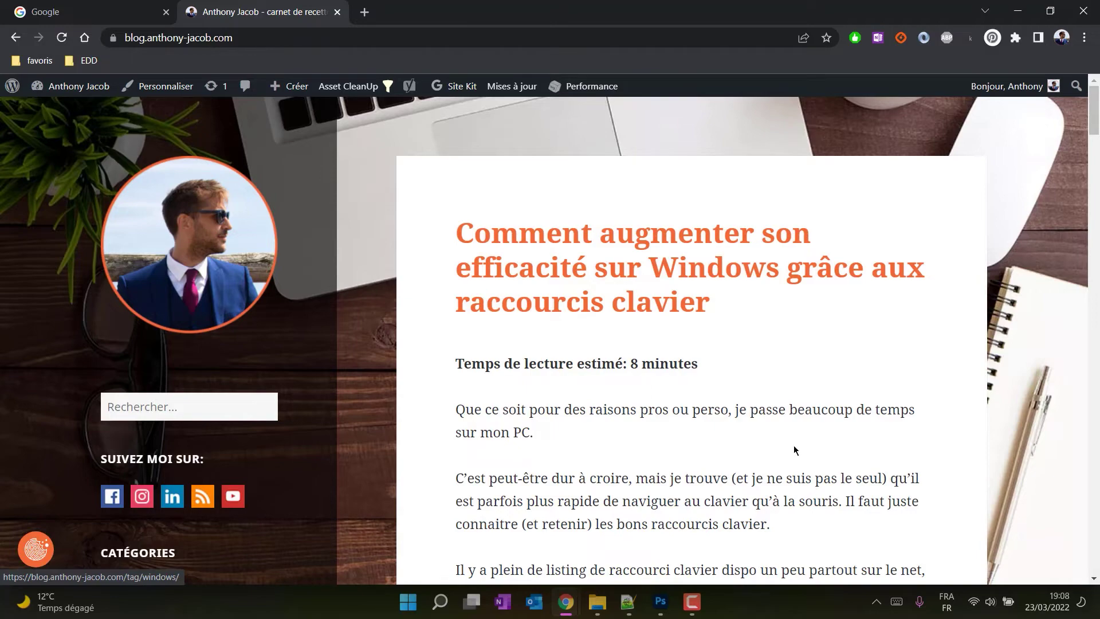
Step: Zoom the blog homepage in to 250%
key(ctrl+plus)
key(ctrl+plus)
key(ctrl+plus)
key(ctrl+plus)
key(ctrl+plus)
key(ctrl+plus)
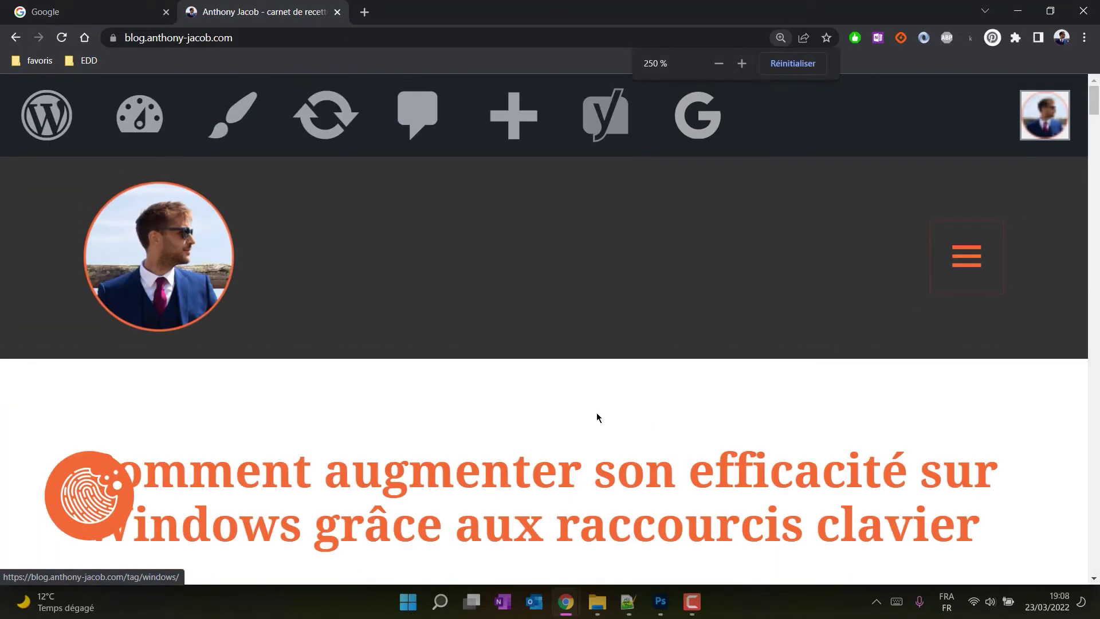
Step: Zoom the blog homepage out to 90%
key(ctrl+minus)
key(ctrl+minus)
key(ctrl+minus)
key(ctrl+minus)
key(ctrl+minus)
key(ctrl+minus)
key(ctrl+minus)
key(ctrl+minus)
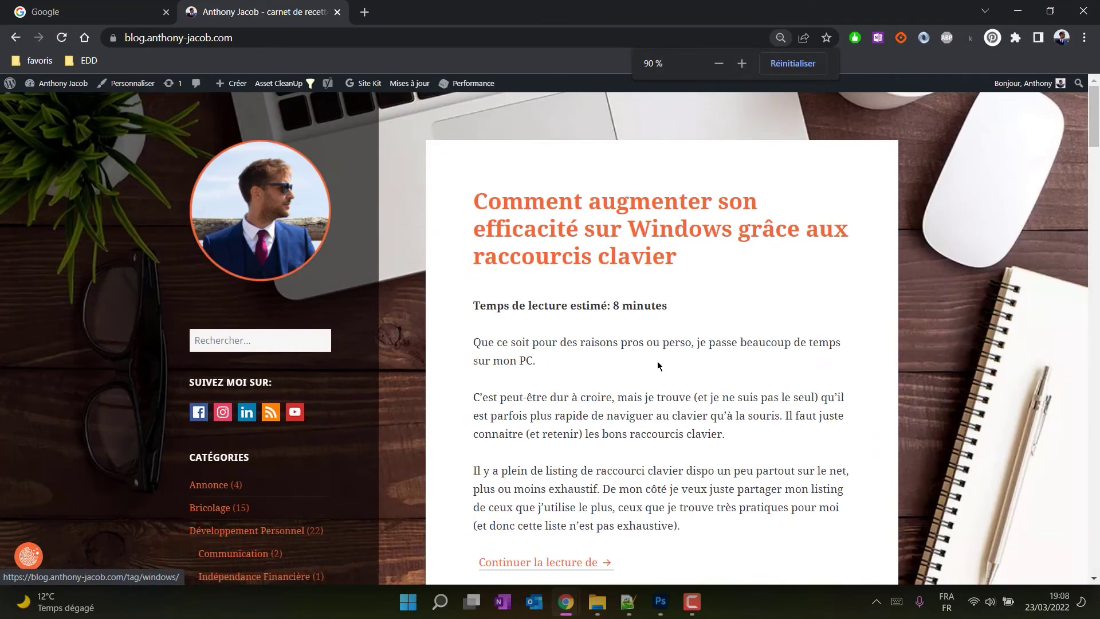
Step: Zoom the blog homepage in to 175%
key(ctrl+plus)
key(ctrl+plus)
key(ctrl+plus)
key(ctrl+plus)
key(ctrl+plus)
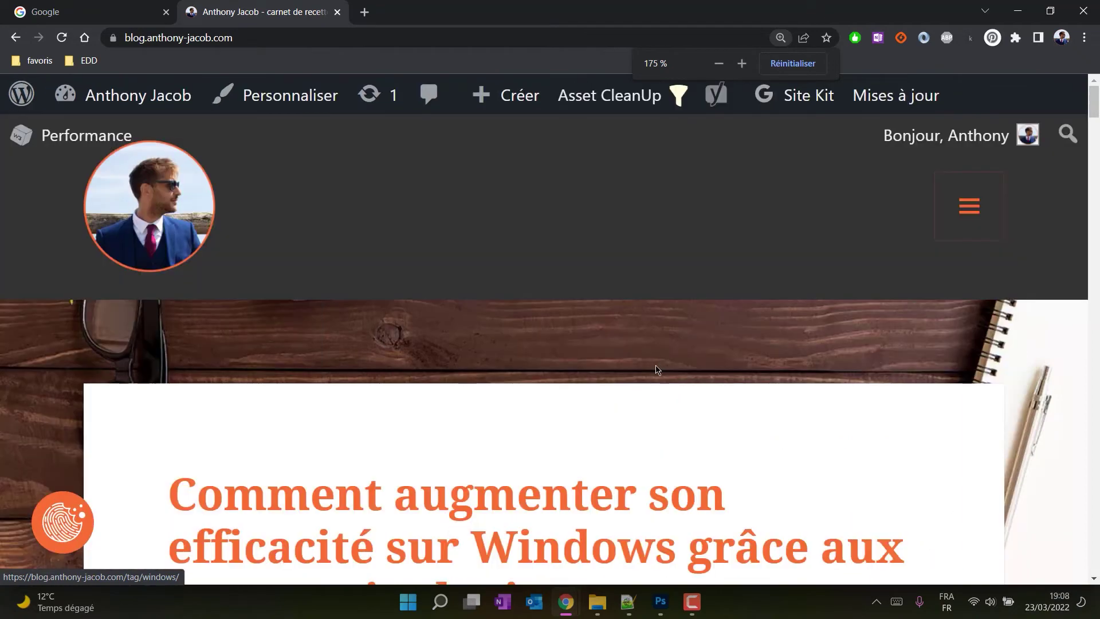
Step: Zoom the homepage out three levels and open the keyboard shortcuts article in a background tab
key(ctrl+minus)
key(ctrl+minus)
key(ctrl+minus)
middle_click(622, 261)
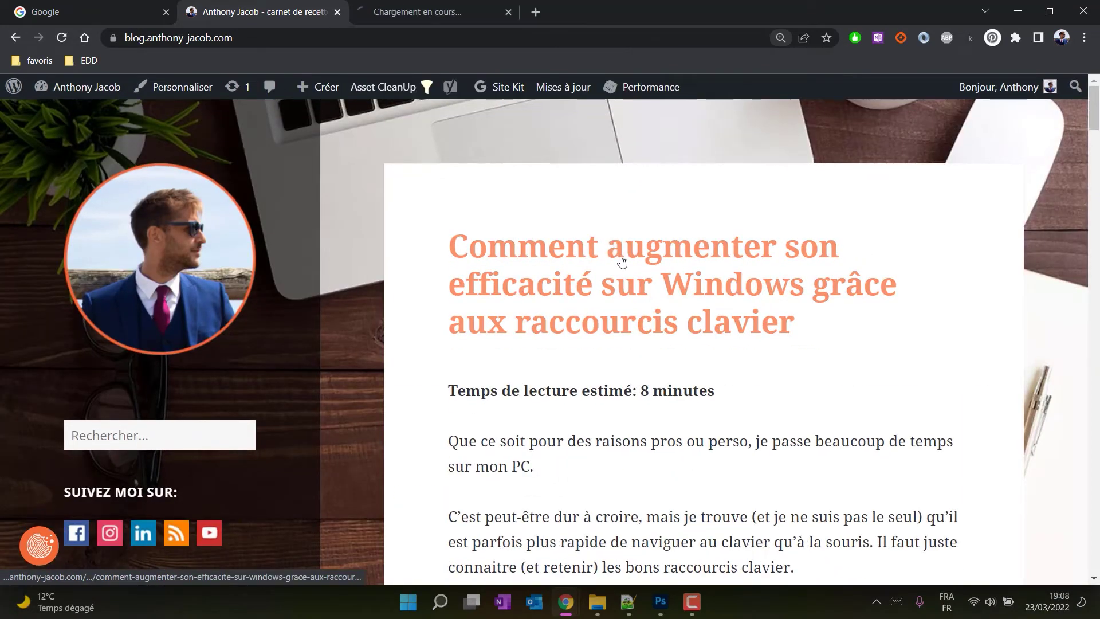
Step: Zoom the homepage in one level past 175% and switch between its tab and the article's tab to compare their zoom
key(ctrl+plus)
key(ctrl+plus)
key(ctrl+plus)
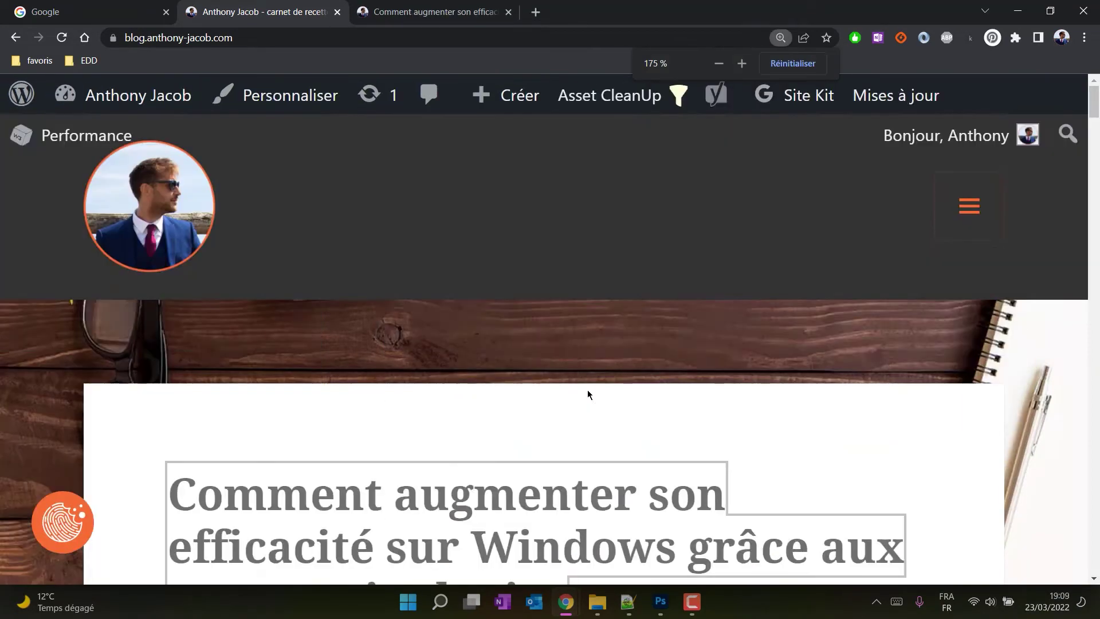
key(ctrl+plus)
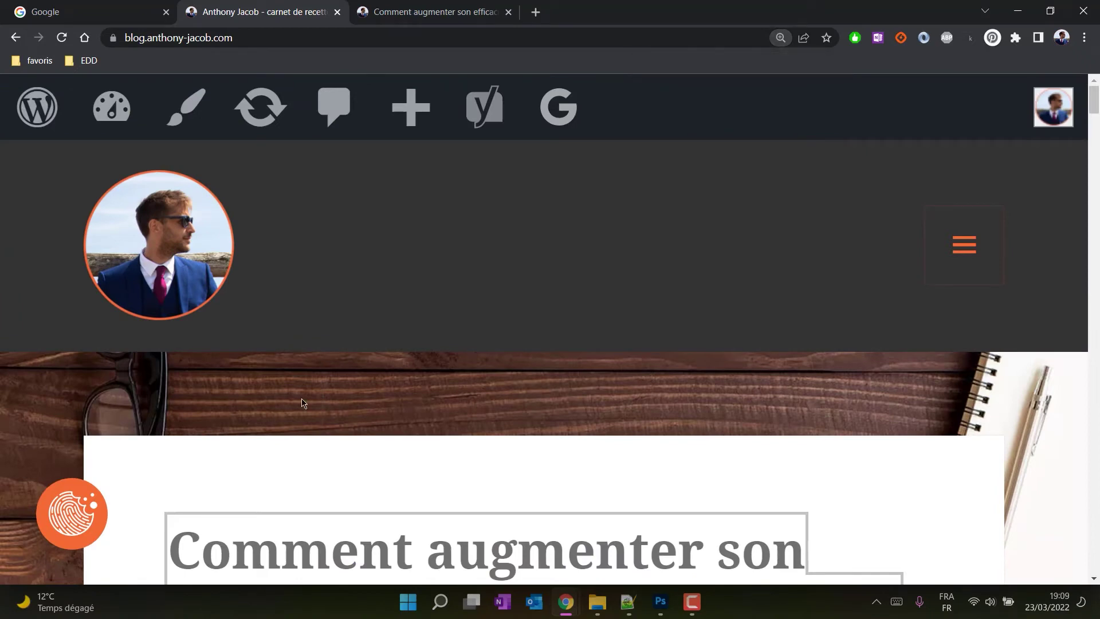
click(455, 11)
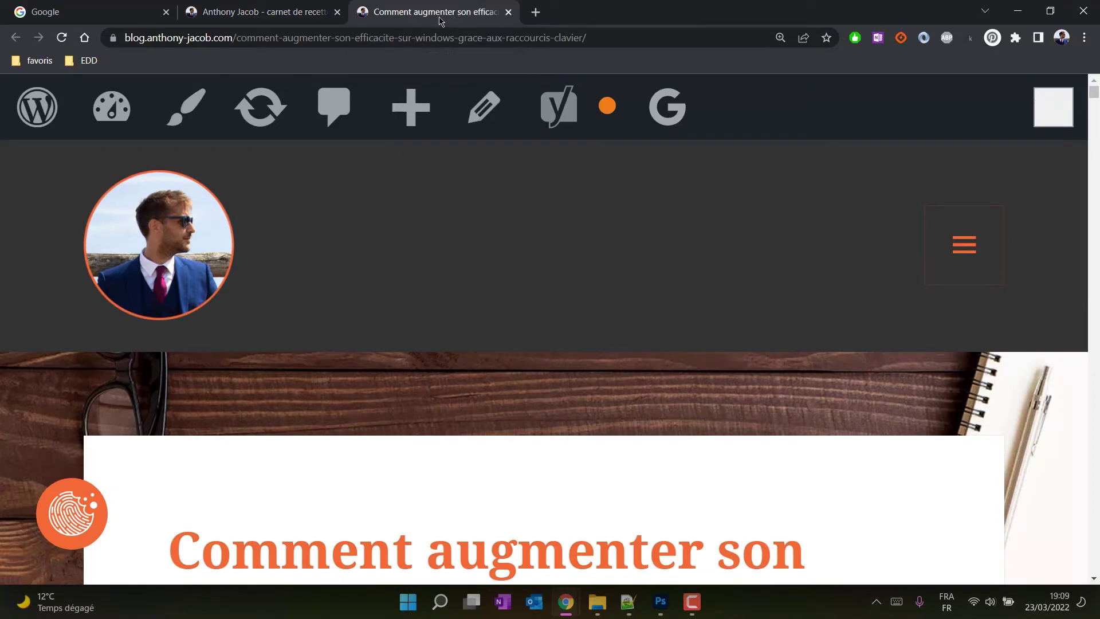
click(325, 18)
click(382, 14)
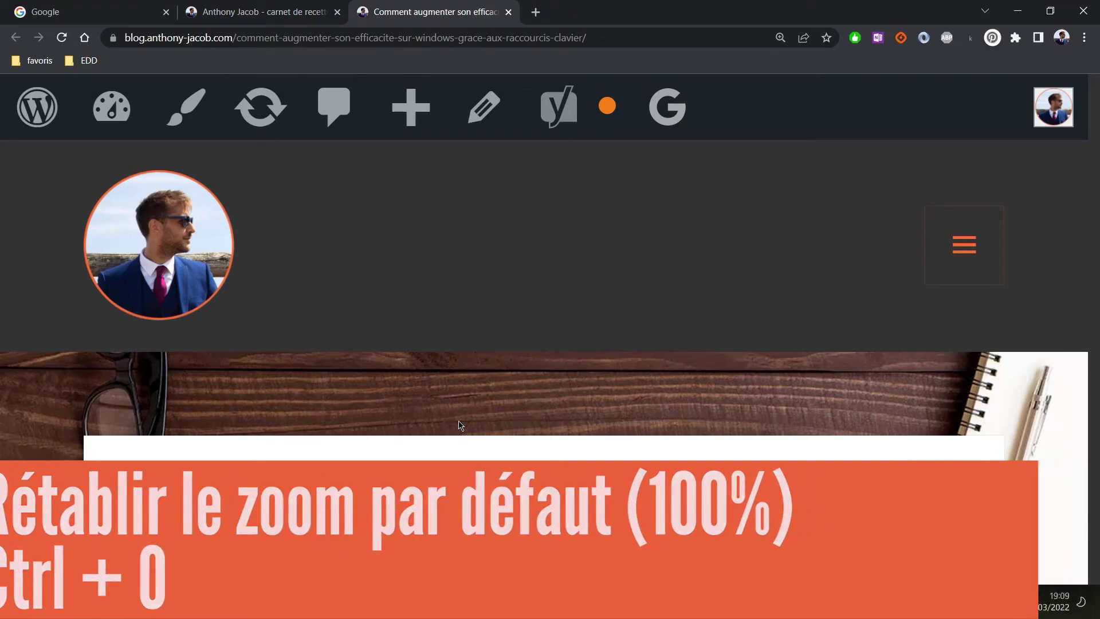
Step: Reset the article page to the default 100% zoom
key(ctrl+0)
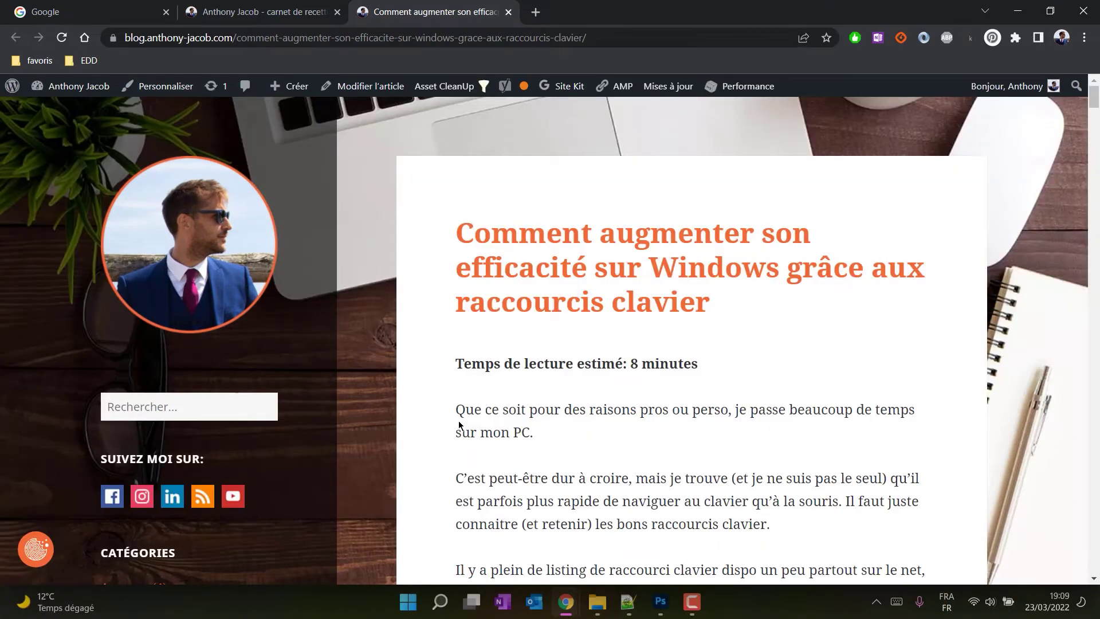
scroll(705, 372, down, 4)
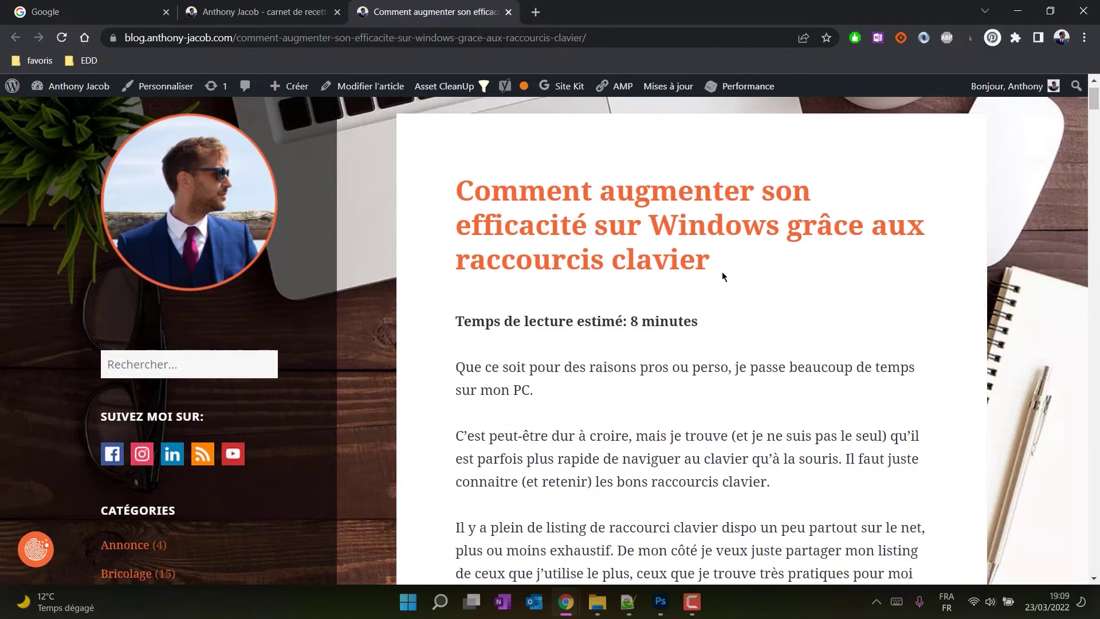
Step: Zoom the article page in, and step its zoom back out to below 100%
ctrl+scroll(723, 281, up, 5)
key(ctrl+minus)
key(ctrl+minus)
key(ctrl+minus)
key(ctrl+minus)
key(ctrl+minus)
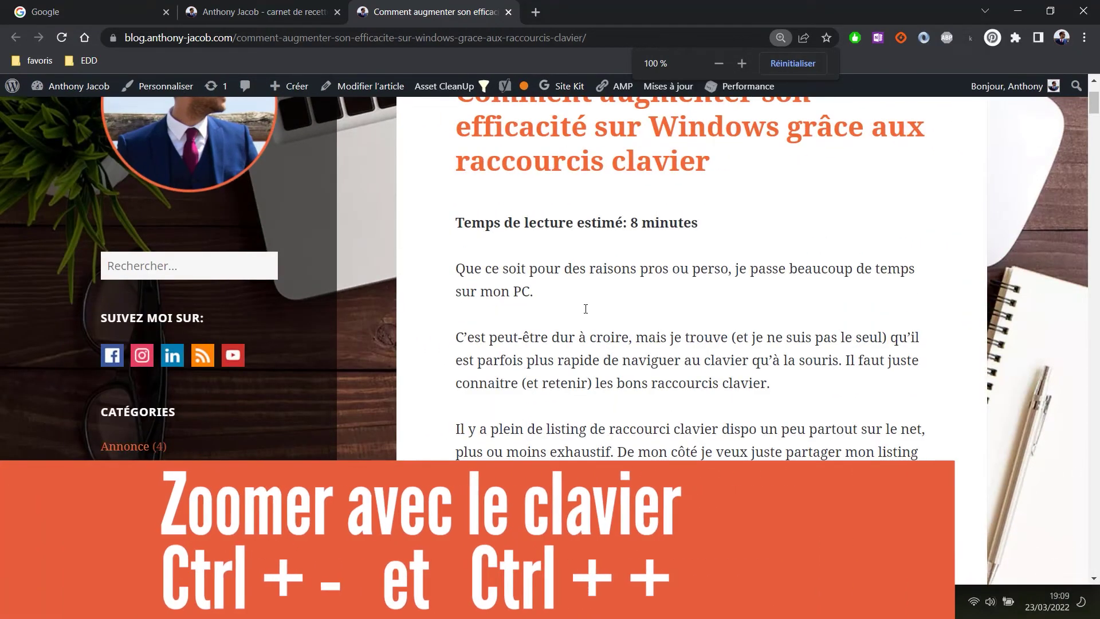
key(ctrl+minus)
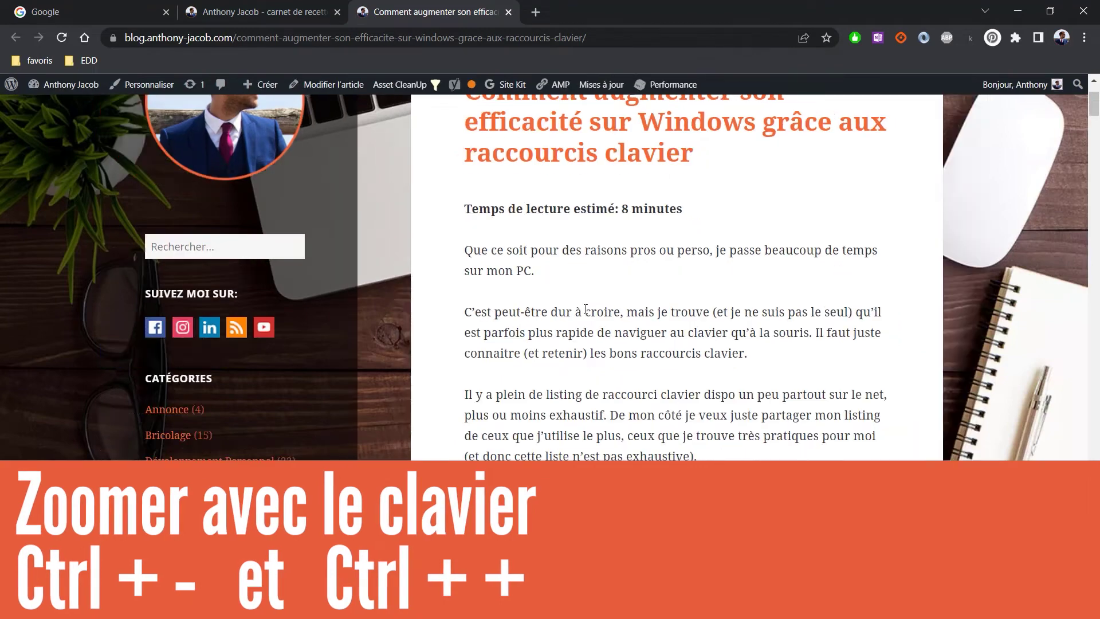
key(ctrl+minus)
Step: Zoom the article page in to 175%
key(ctrl+plus)
key(ctrl+plus)
key(ctrl+plus)
key(ctrl+plus)
key(ctrl+plus)
key(ctrl+plus)
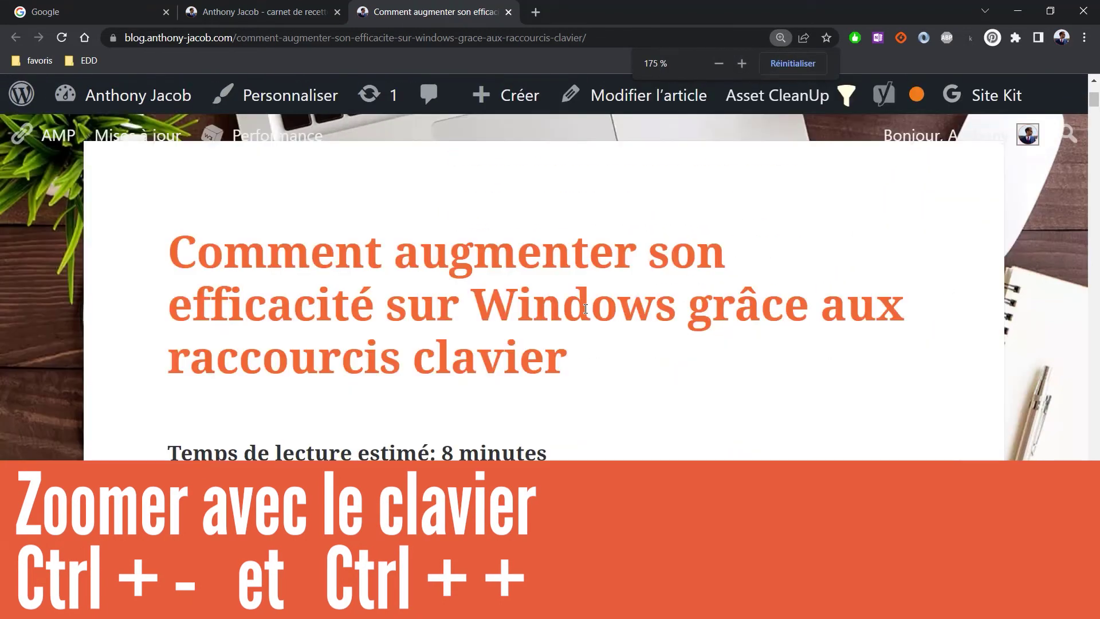
Step: Zoom the article page out to 100% and enlarge it again by four levels
key(ctrl+minus)
key(ctrl+minus)
key(ctrl+minus)
key(ctrl+minus)
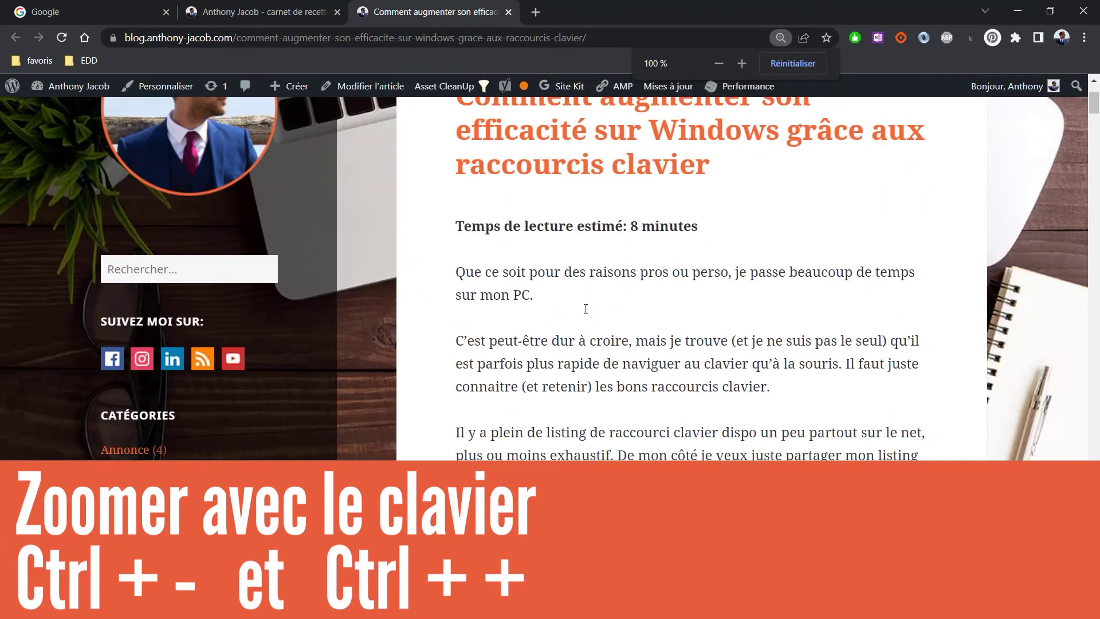
key(ctrl+plus)
key(ctrl+plus)
key(ctrl+plus)
key(ctrl+plus)
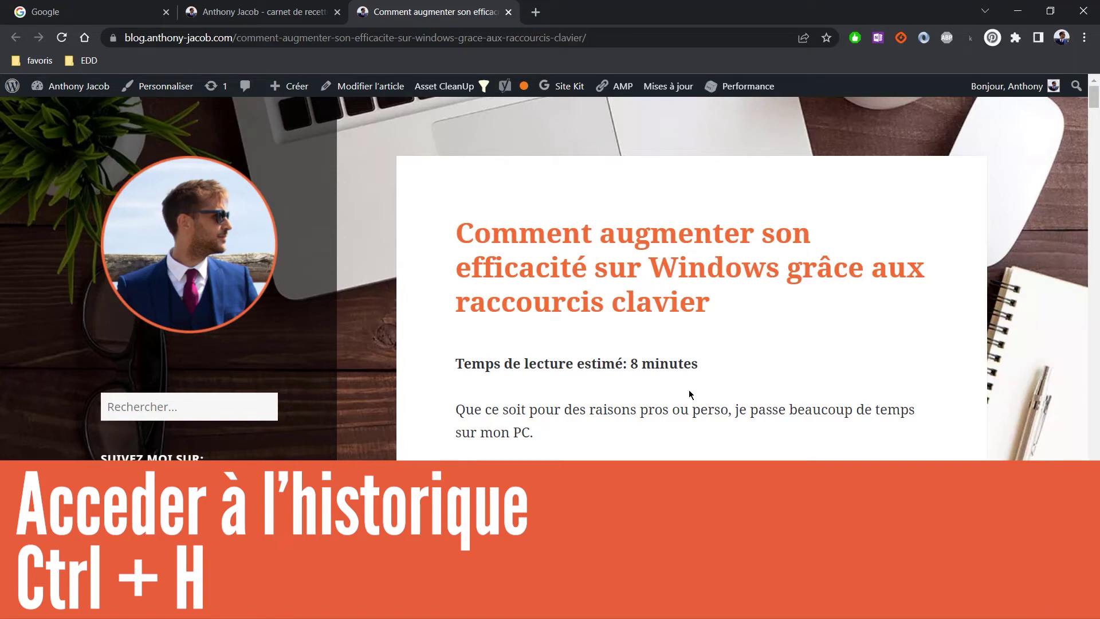
Step: Review the browsing history and the options for clearing browsing data, and close both tabs
key(ctrl+h)
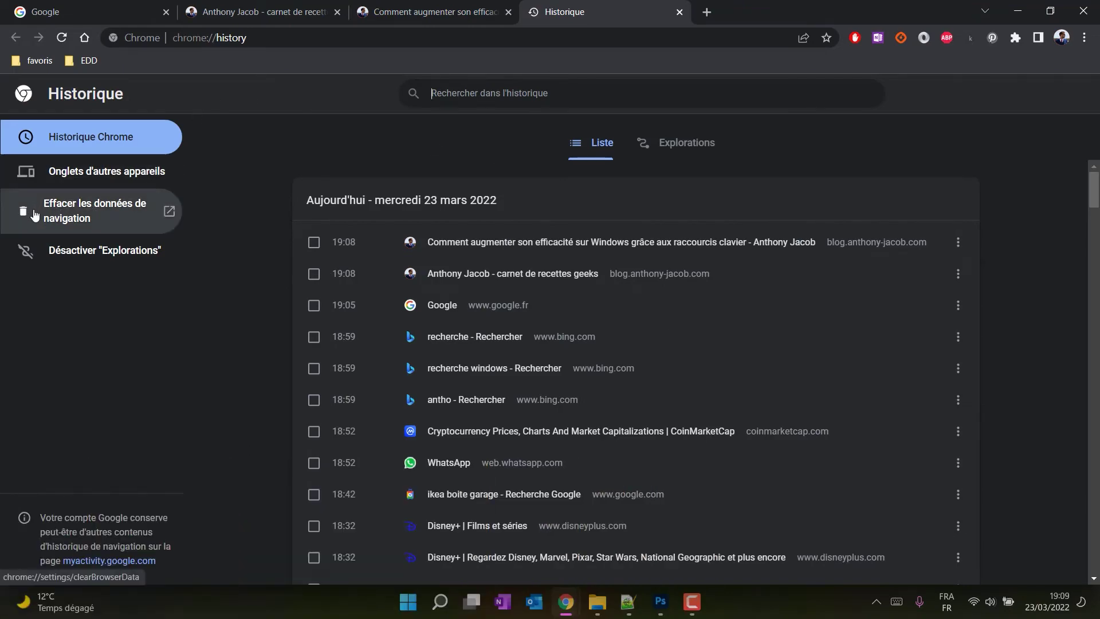
click(66, 212)
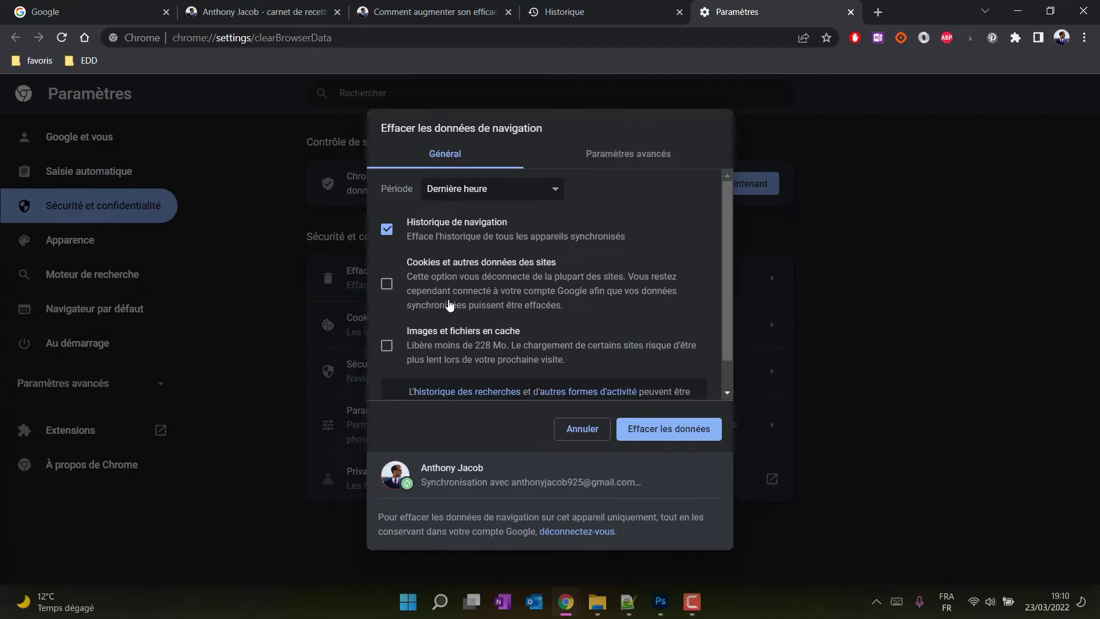
scroll(398, 269, down, 1)
scroll(576, 315, up, 1)
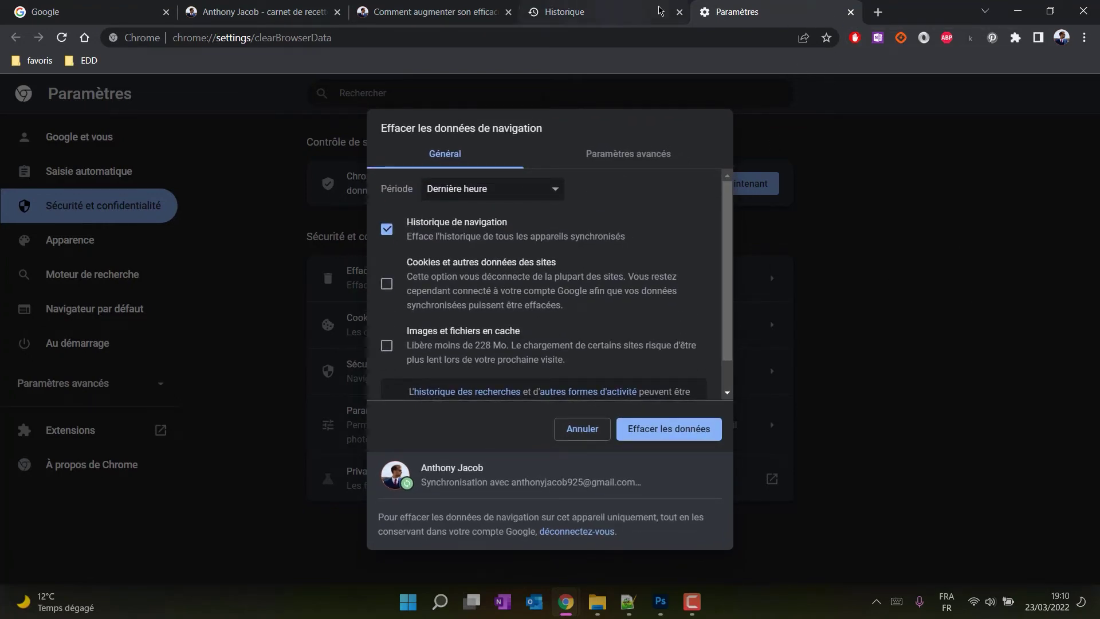
key(ctrl+w)
key(ctrl+w)
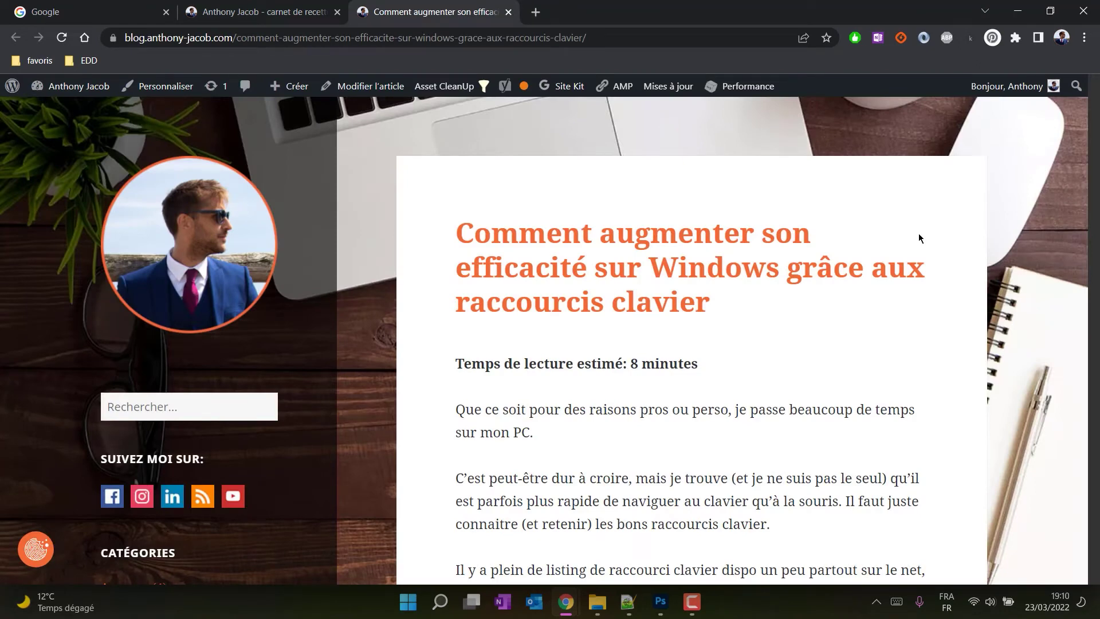
Step: Open the downloads list, remove the TechSmith Camtasia torrent entry and bring up the list's additional actions
key(ctrl+j)
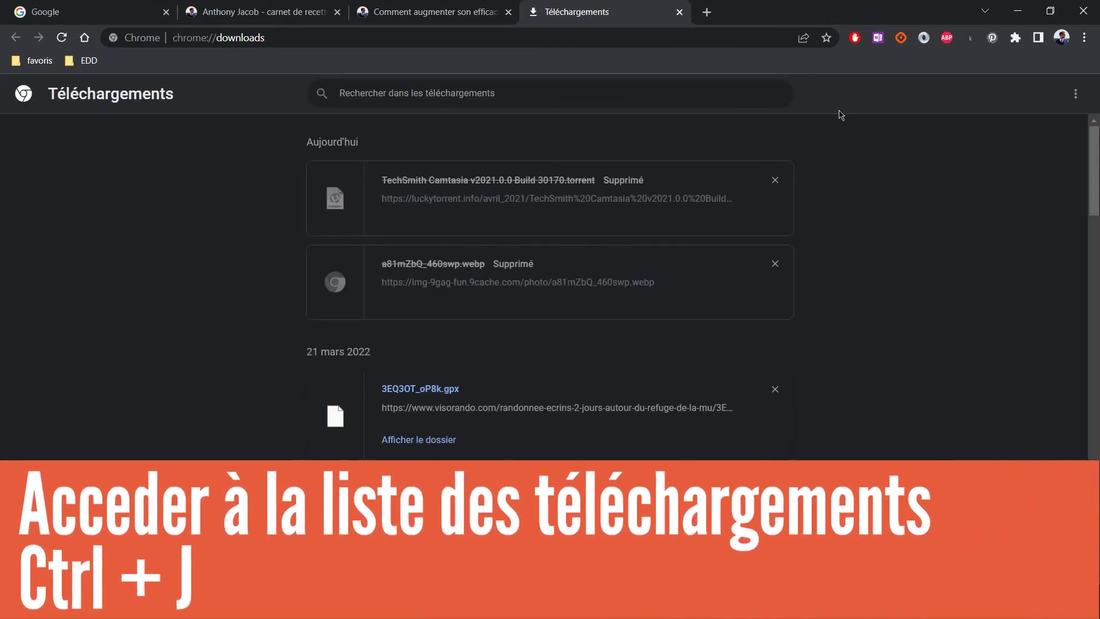
click(775, 181)
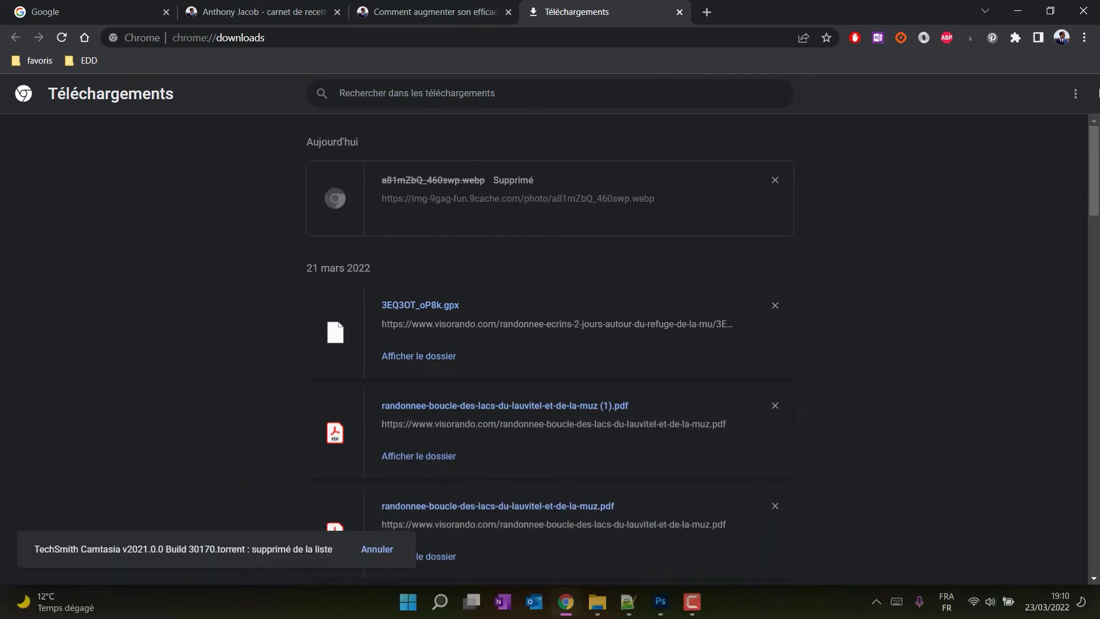
click(1075, 94)
click(963, 99)
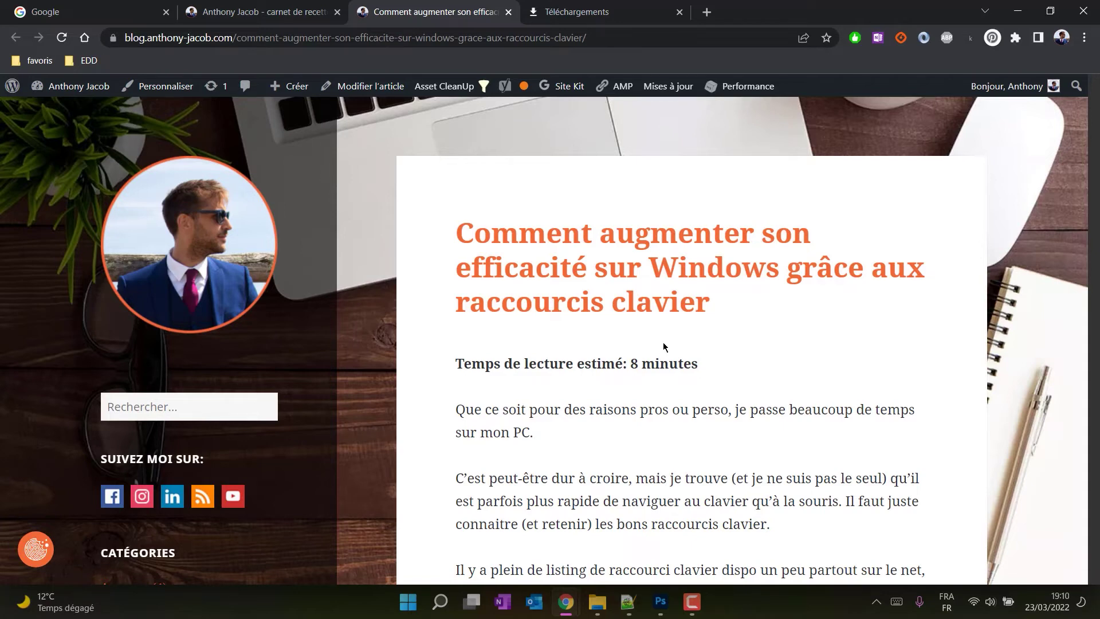
Step: Open the developer tools for the article page, view the network and source tools, and return to the page
key(ctrl+shift+i)
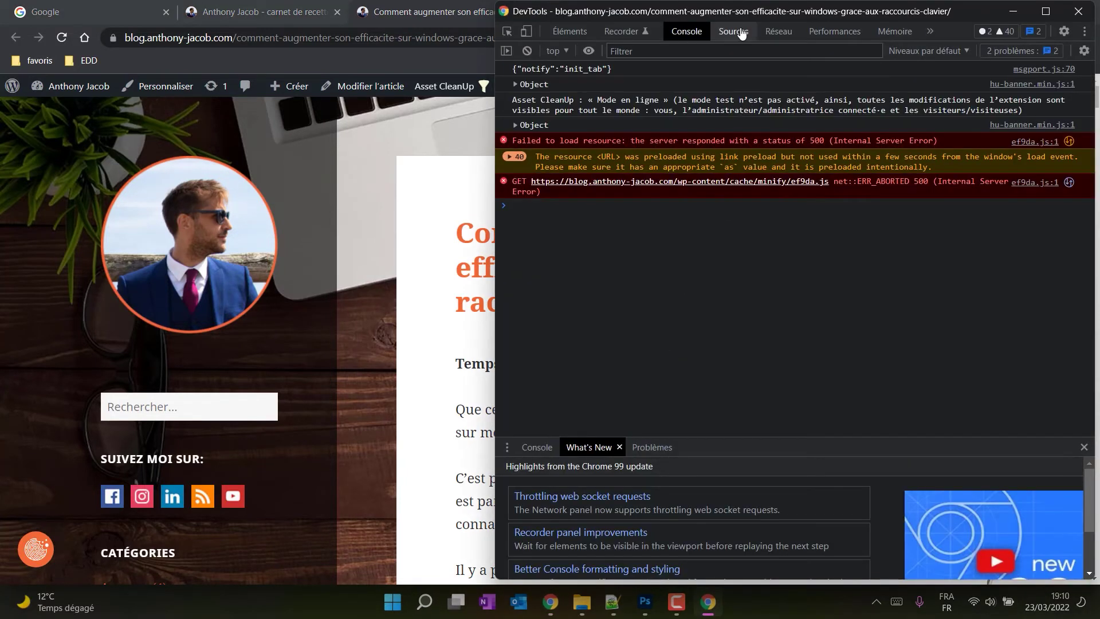
click(777, 32)
click(733, 31)
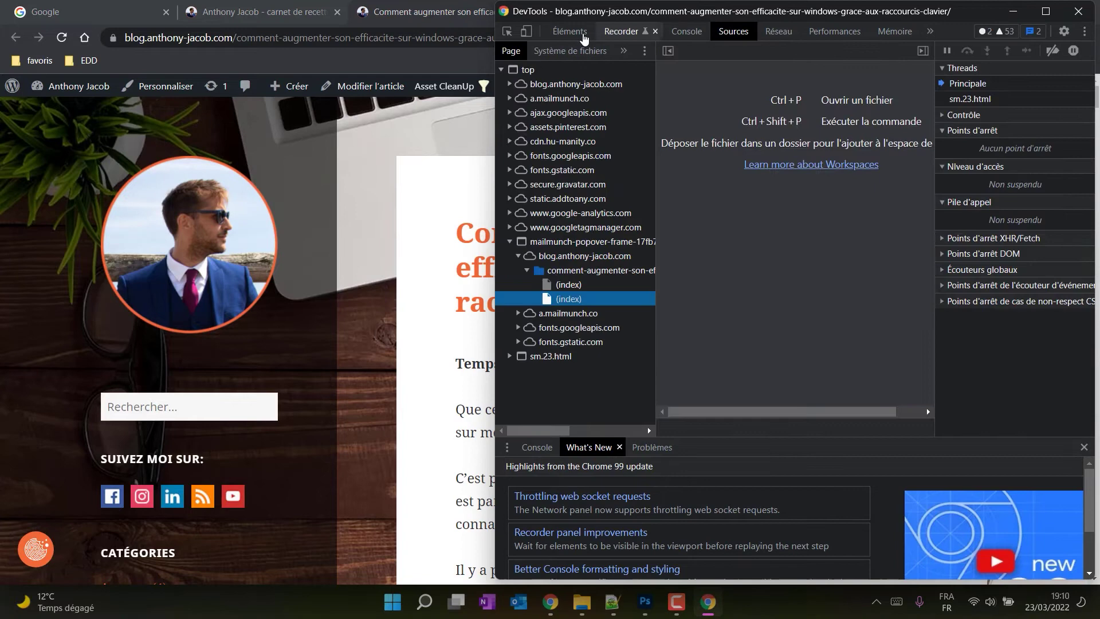
click(383, 246)
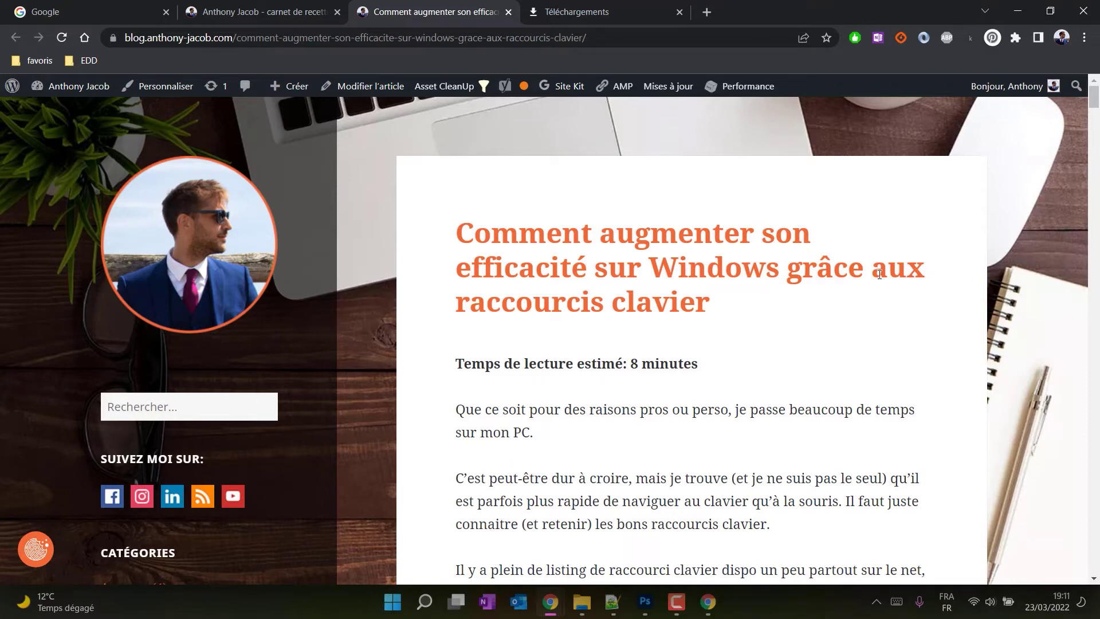
Step: Open Chrome's task manager, examine the memory and CPU use of its tabs and extensions, and close it
key(shift+Escape)
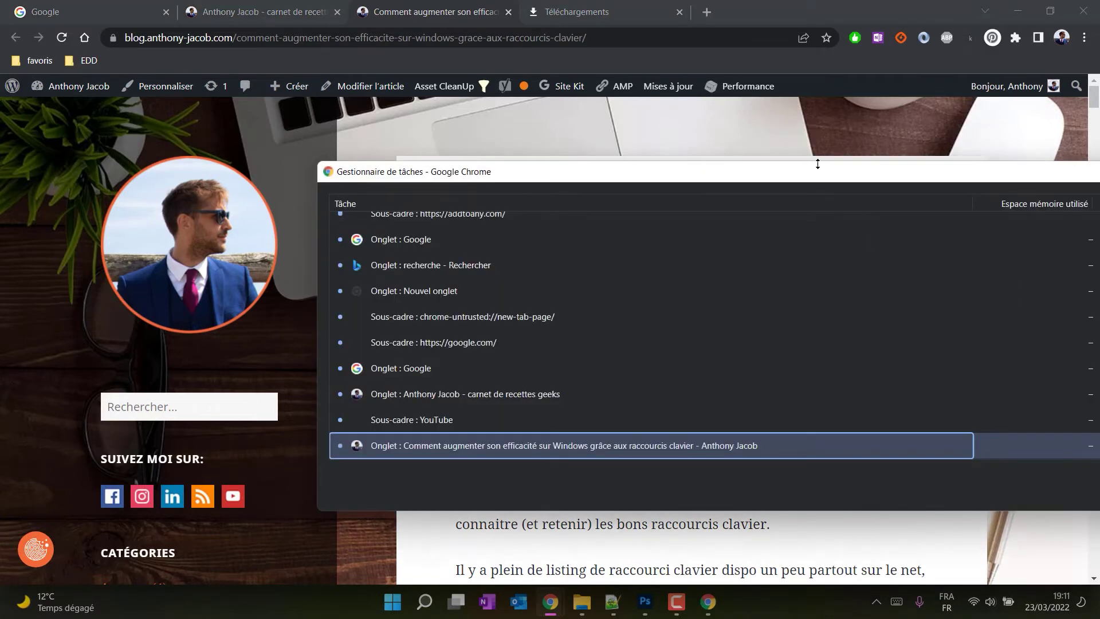
drag(820, 176, 546, 138)
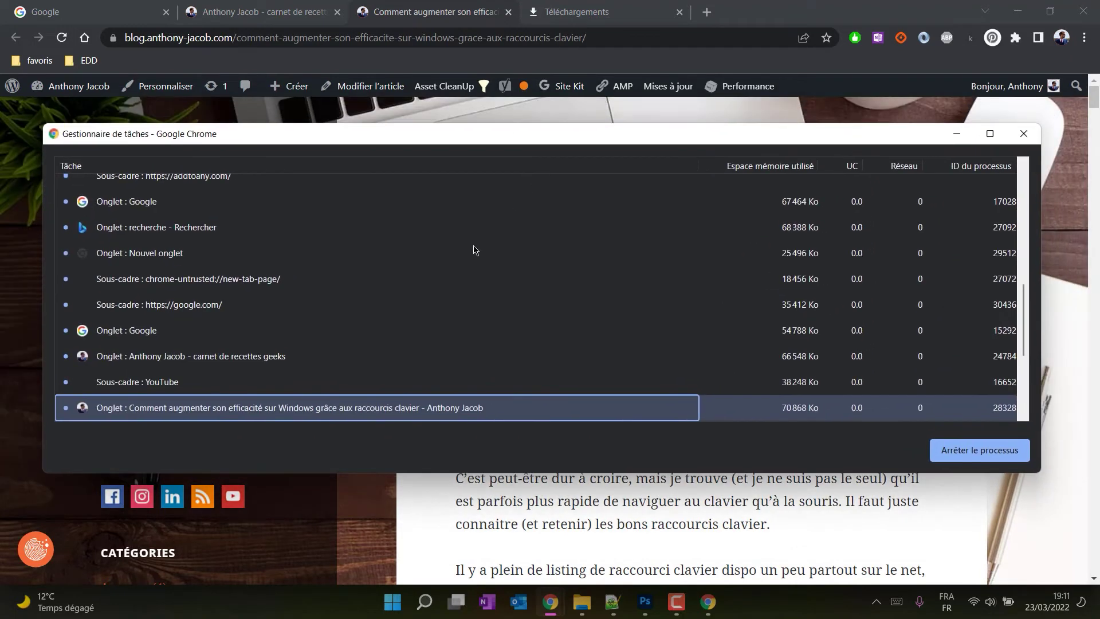
scroll(320, 328, up, 5)
scroll(309, 321, up, 3)
scroll(309, 321, down, 10)
scroll(304, 321, up, 10)
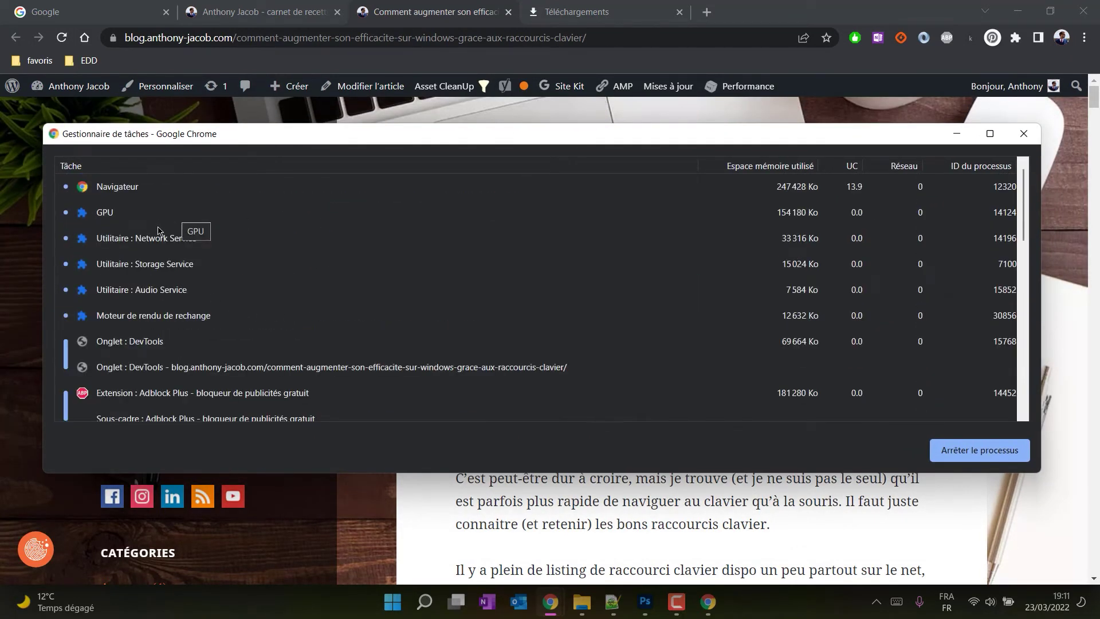
scroll(184, 321, down, 10)
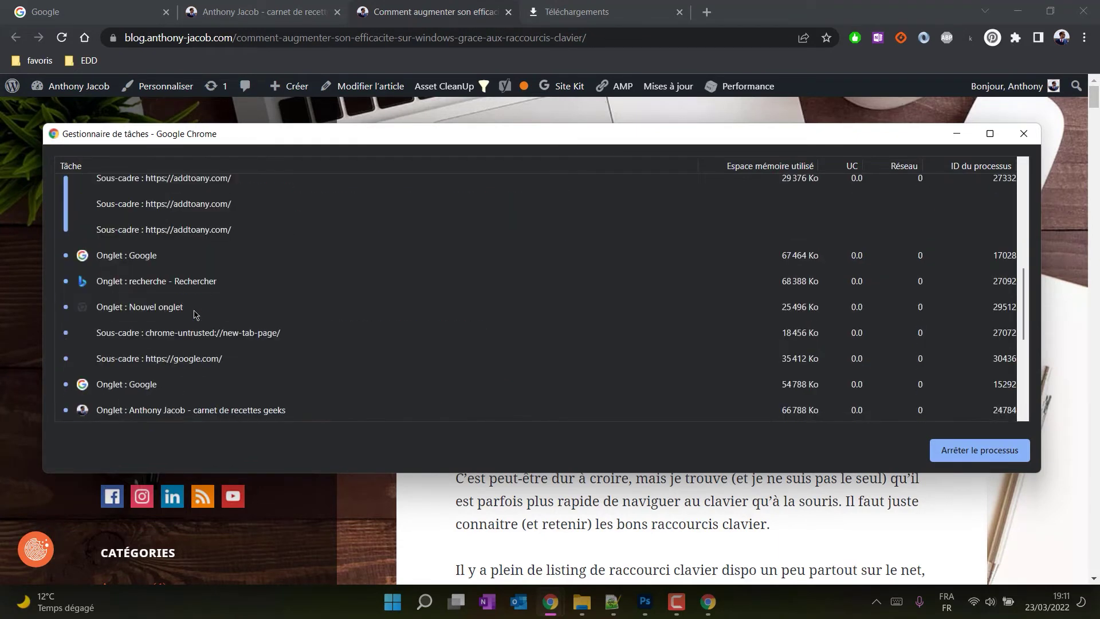
scroll(193, 346, up, 10)
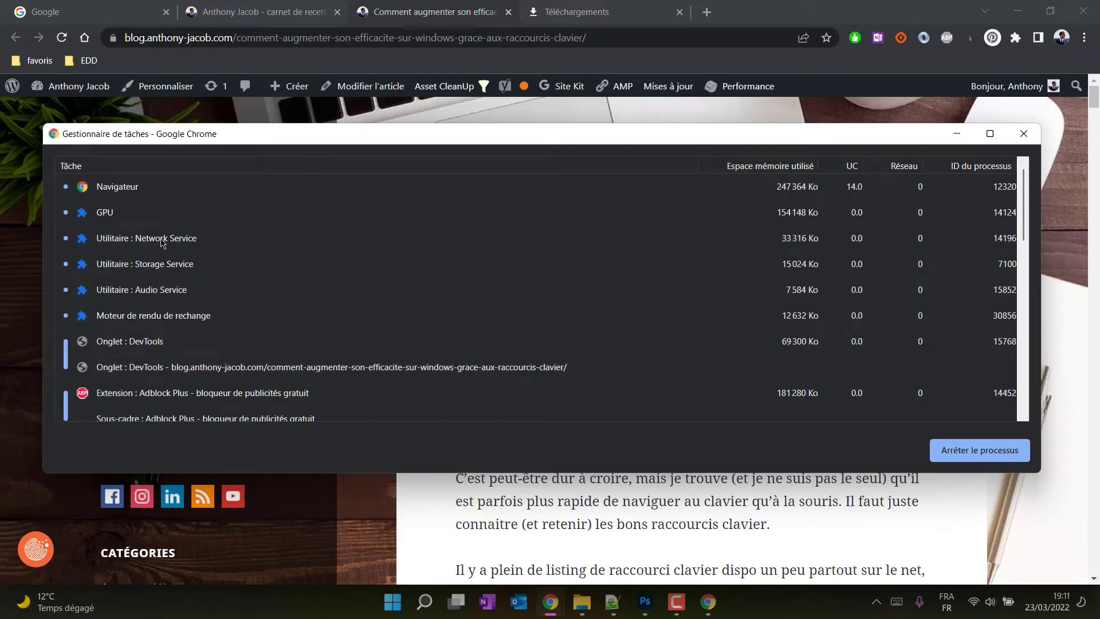
scroll(194, 279, down, 10)
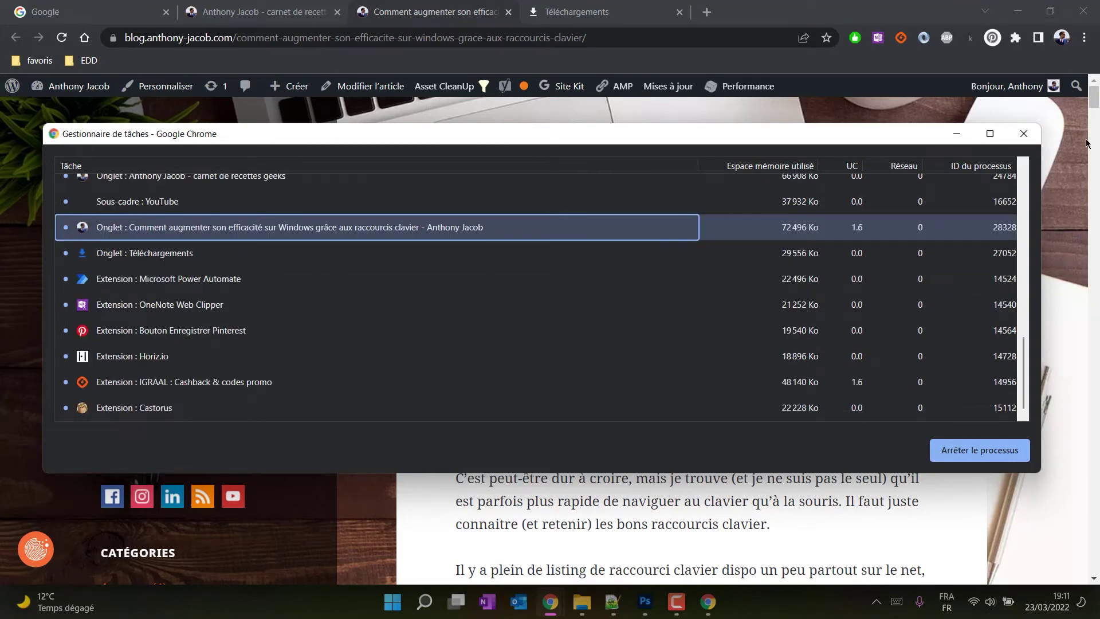
click(1024, 135)
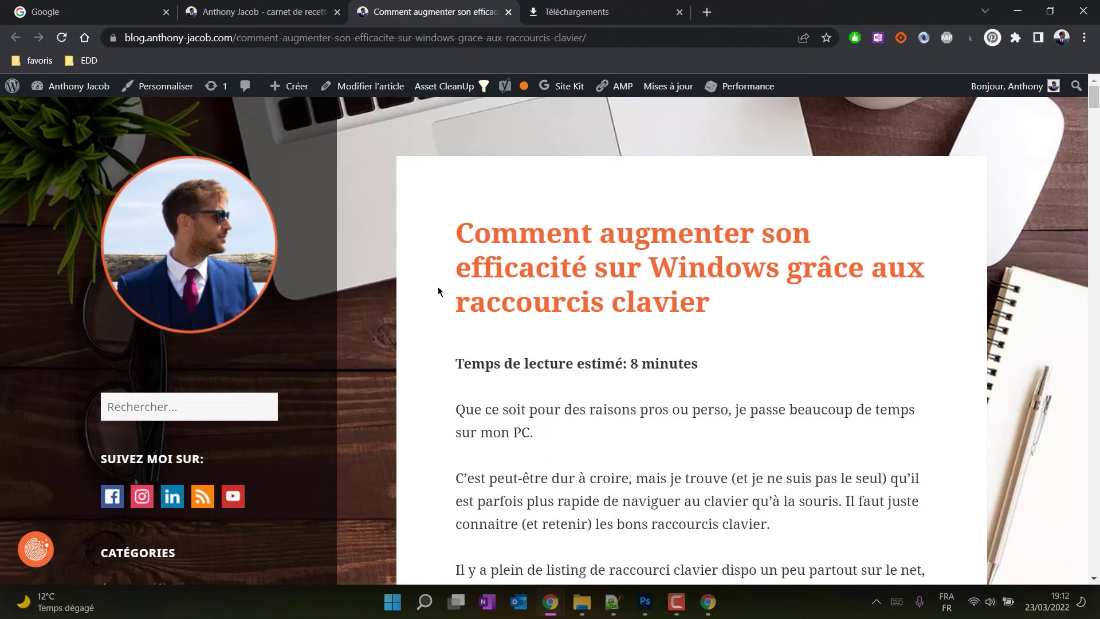
Step: Cycle through the open windows and switch to Adobe Photoshop 2022
key(alt+Tab)
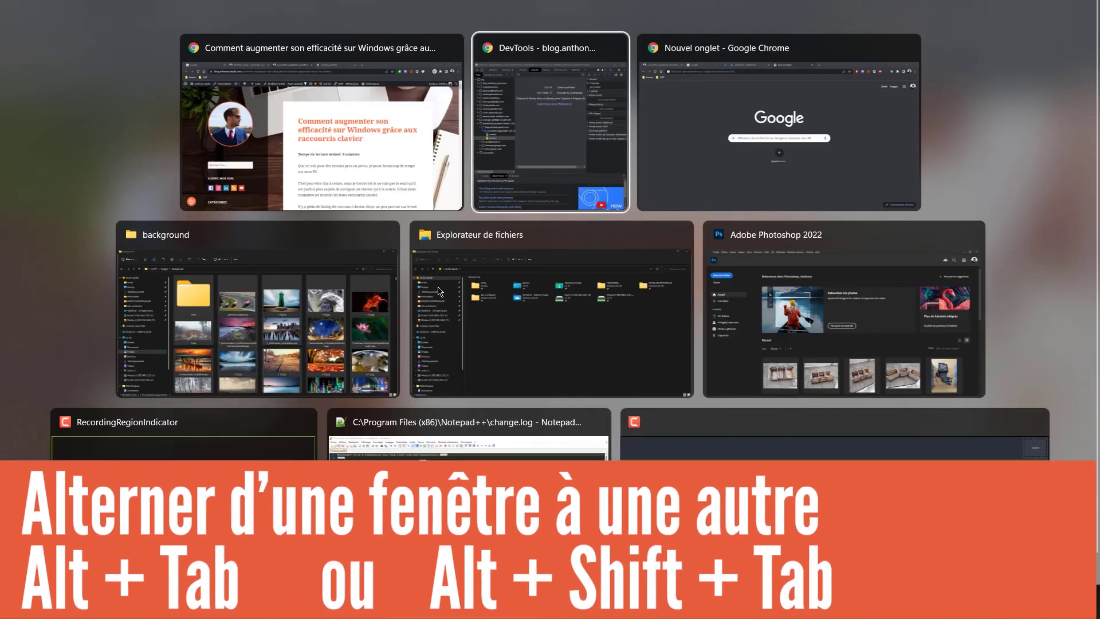
key(alt+Tab)
key(alt+Tab)
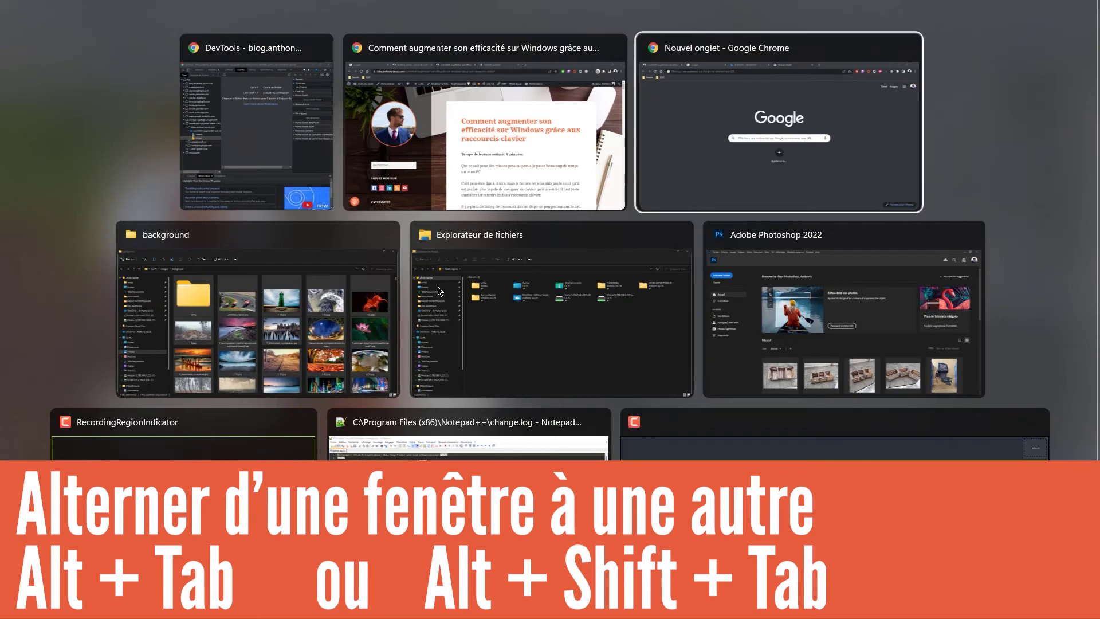
key(alt+Tab)
key(alt+Tab)
key(alt+Tab)
key(alt+Tab)
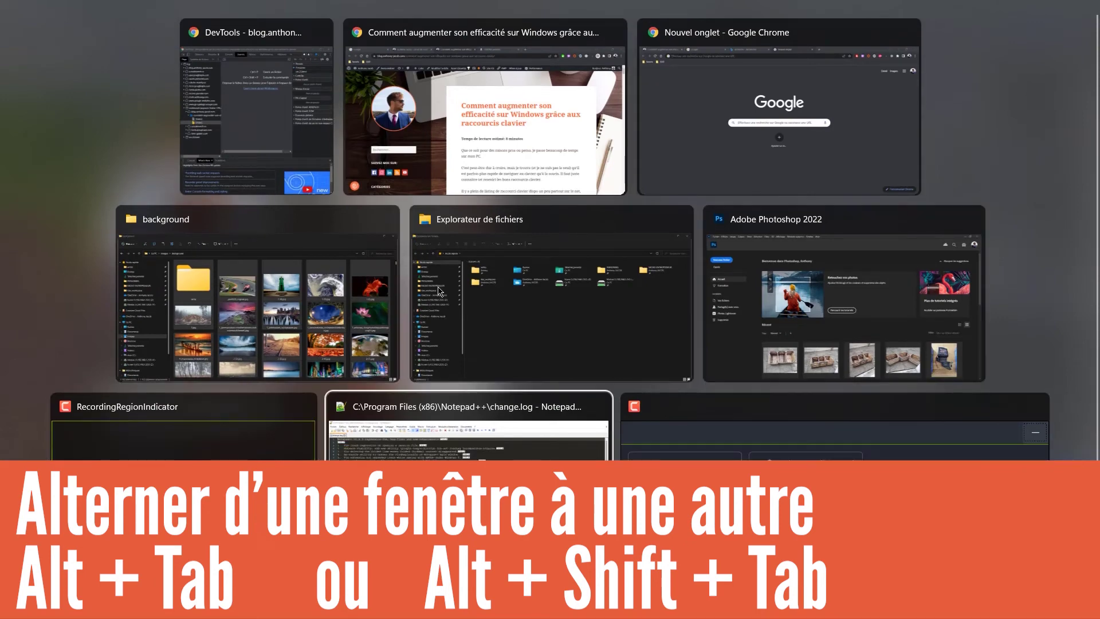
key(alt+Tab)
key(alt+Tab)
key(alt+Tab)
key(alt+Tab)
key(alt+Tab)
key(alt+Tab)
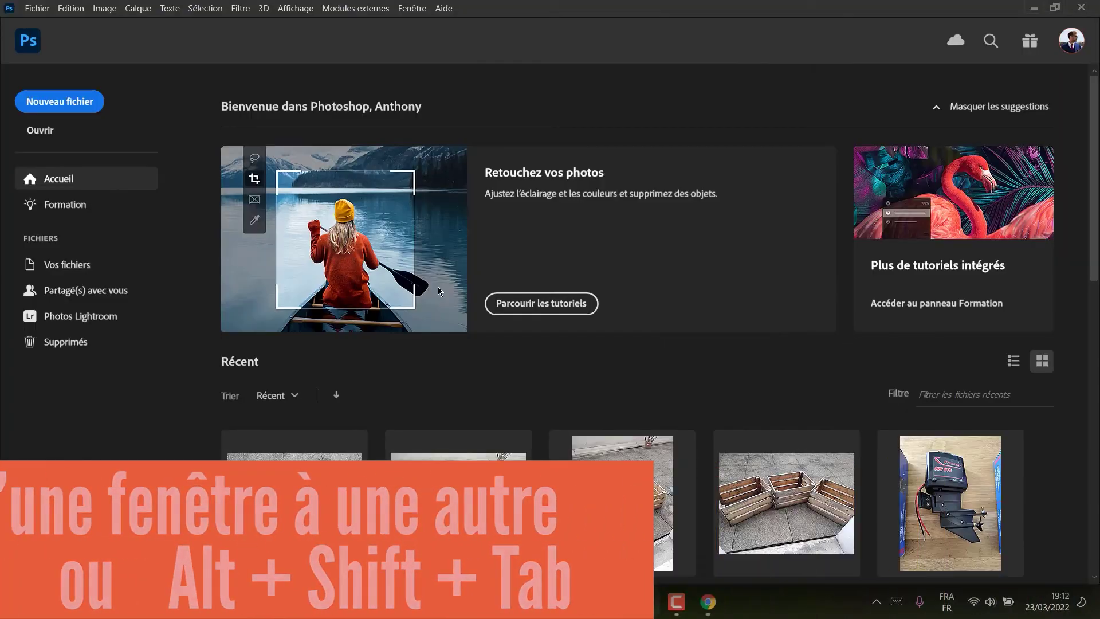
Step: Cycle forward through the window switcher past the background folder and back around to Photoshop
key(alt+Tab)
key(alt+Tab)
key(alt+Tab)
key(alt+Tab)
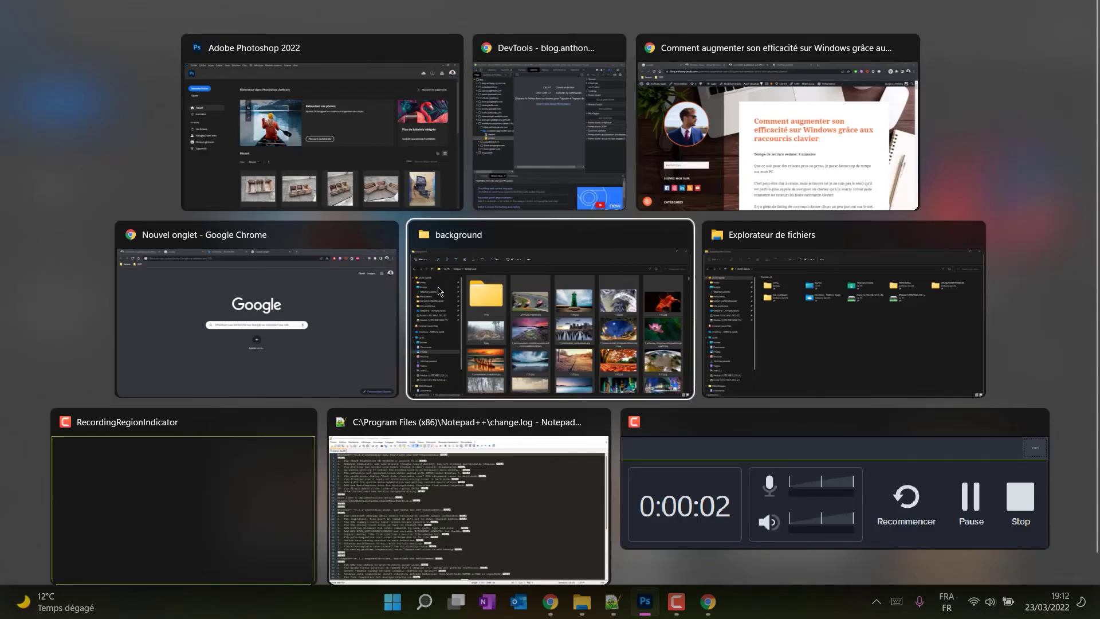
key(alt+Tab)
key(alt+Tab)
key(alt+Tab)
key(alt+Tab)
key(alt+Tab)
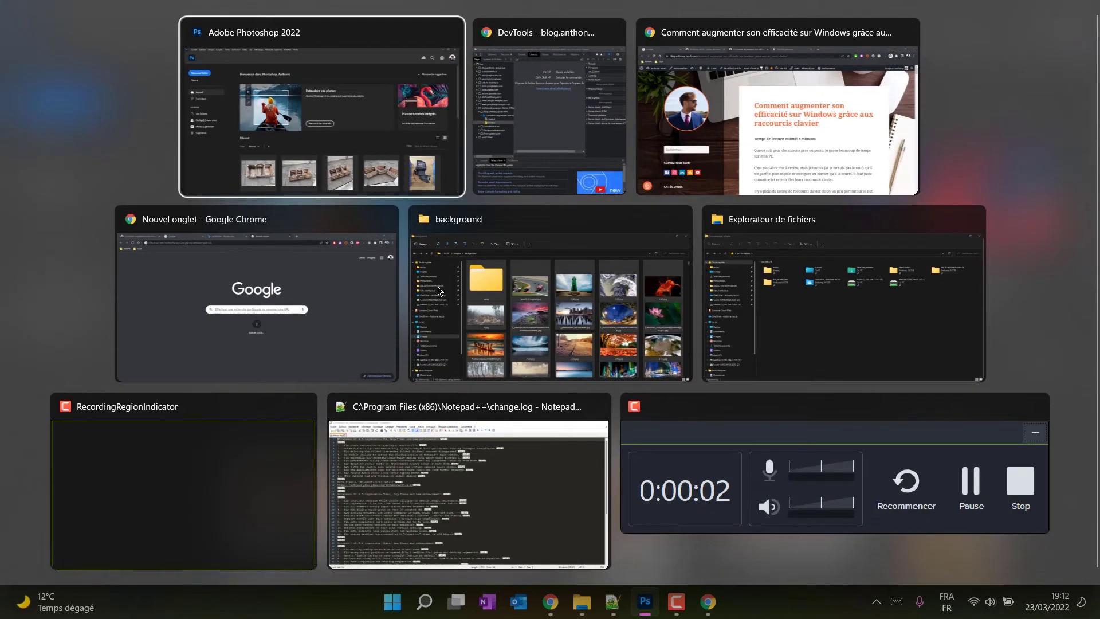
Step: Advance the window switcher's selection from Photoshop through the article and background windows to the Notepad++ change.log window
key(alt+Tab)
key(alt+Tab)
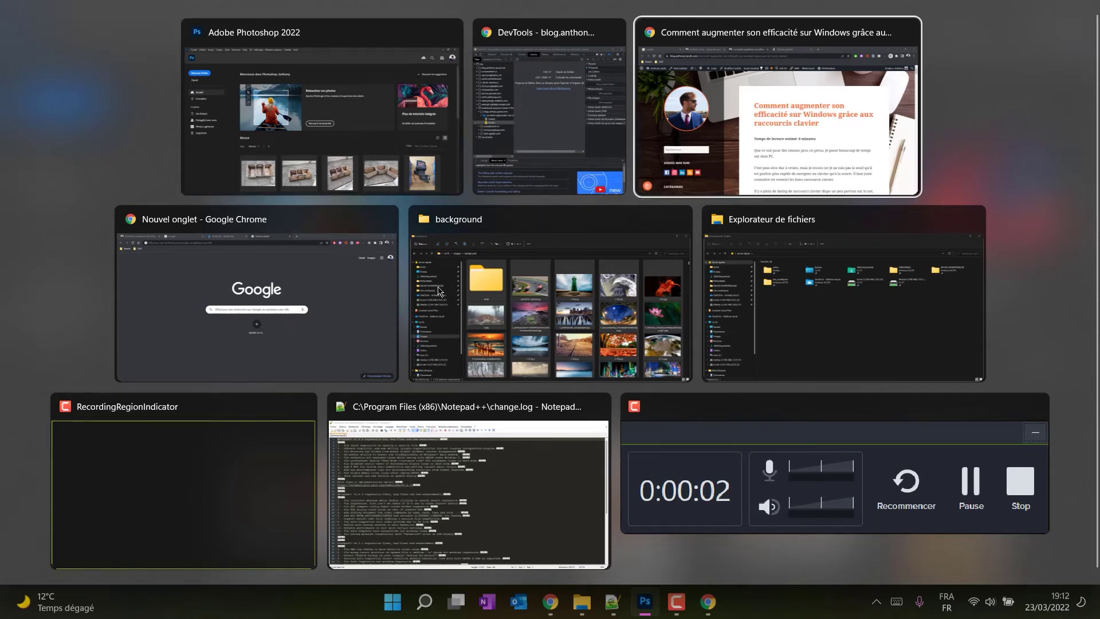
key(alt+Tab)
key(alt+Tab)
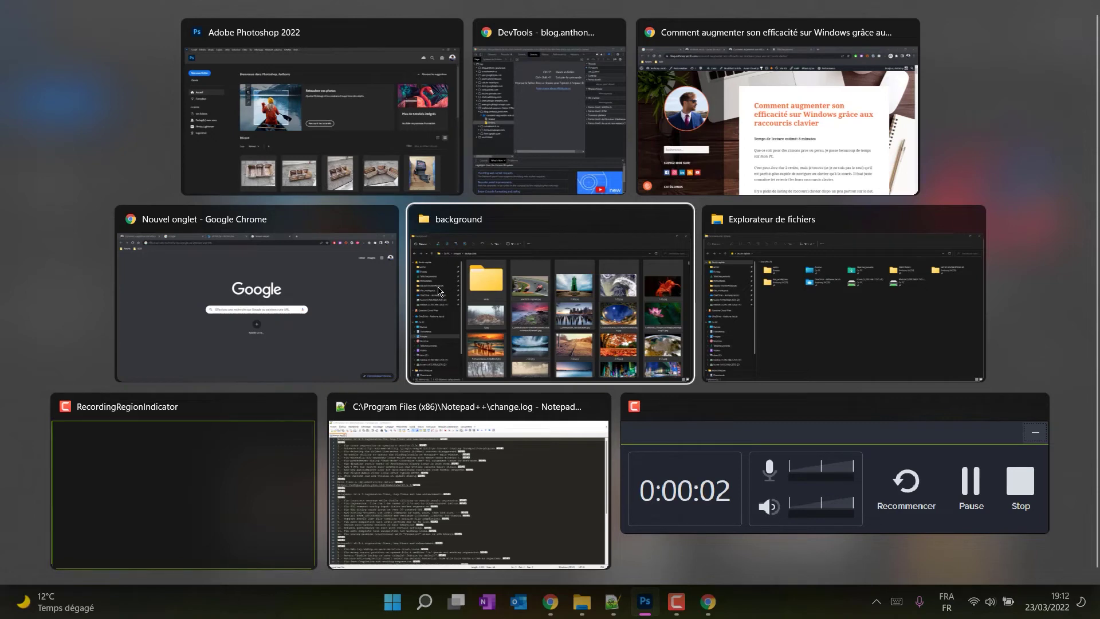
key(alt+Tab)
key(alt+Tab)
key(alt+Tab)
key(alt+Tab)
key(alt+Tab)
key(alt+Tab)
key(alt+Tab)
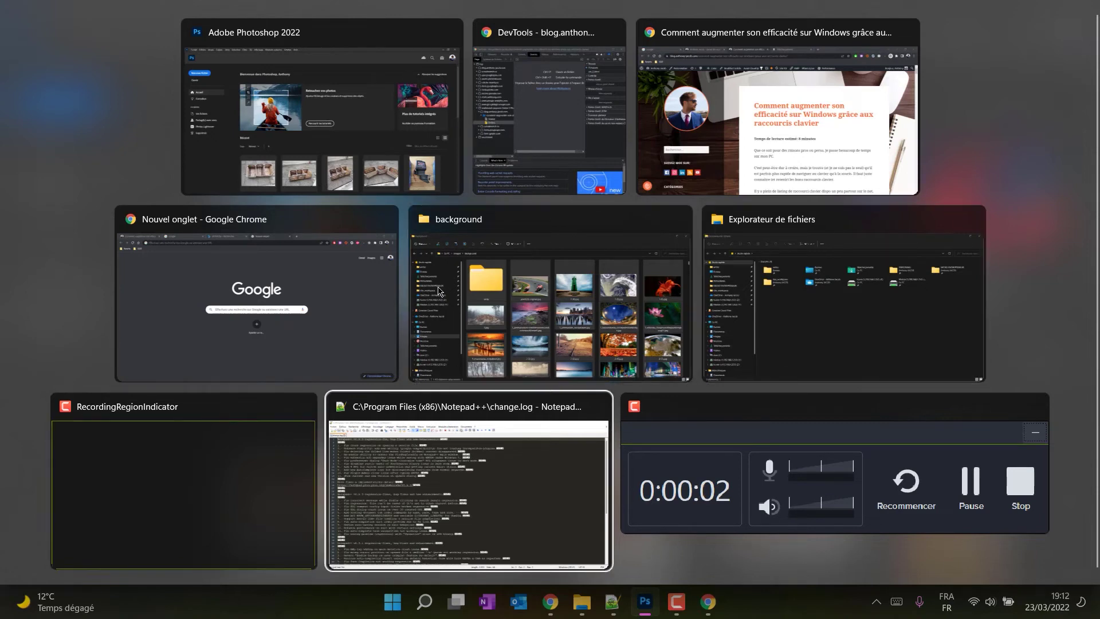
Step: Continue forward around the window switcher to the Explorateur de fichiers window
key(alt+Tab)
key(alt+Tab)
key(alt+Tab)
key(alt+Tab)
key(alt+Tab)
key(alt+Tab)
key(alt+Tab)
key(alt+Tab)
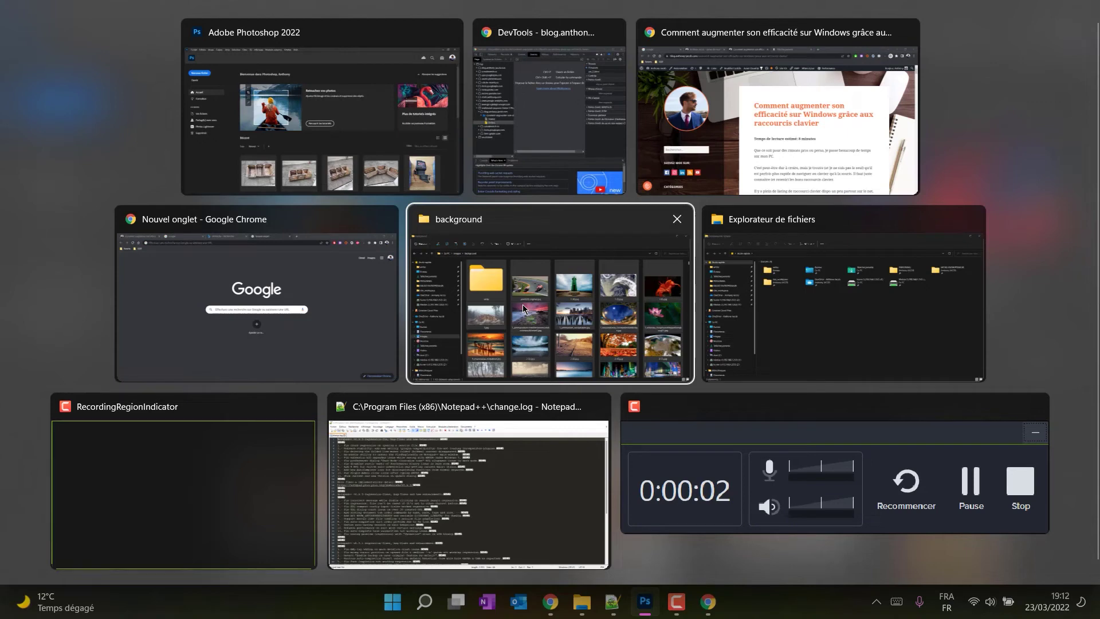
key(alt+Tab)
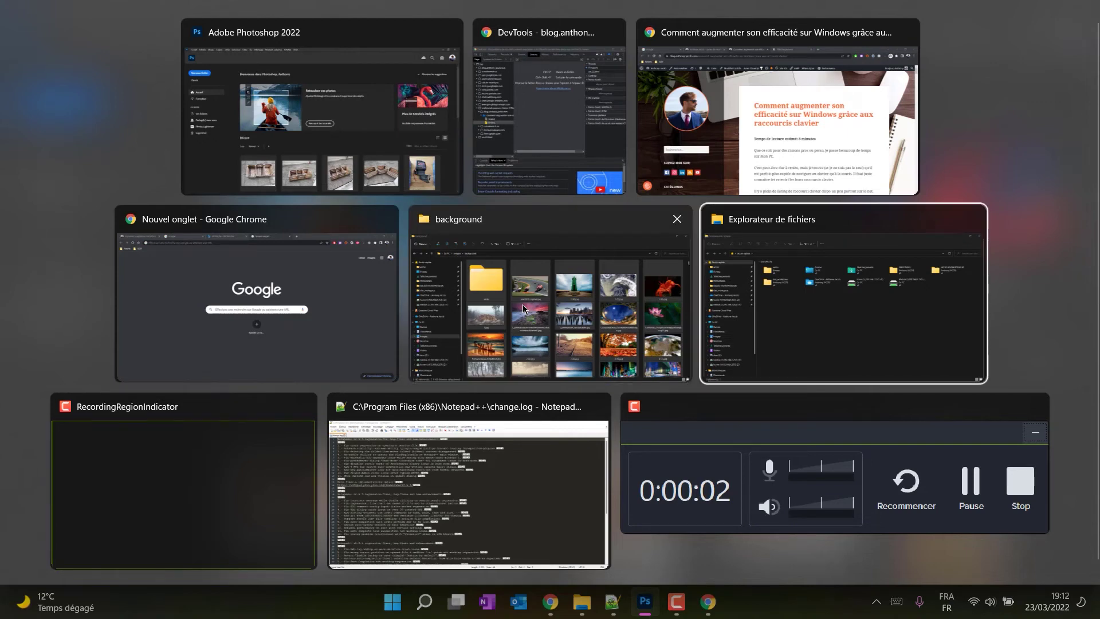
Step: Cycle backward through the open windows in the window switcher until Photoshop is selected
key(alt+shift+Tab)
key(alt+shift+Tab)
key(alt+shift+Tab)
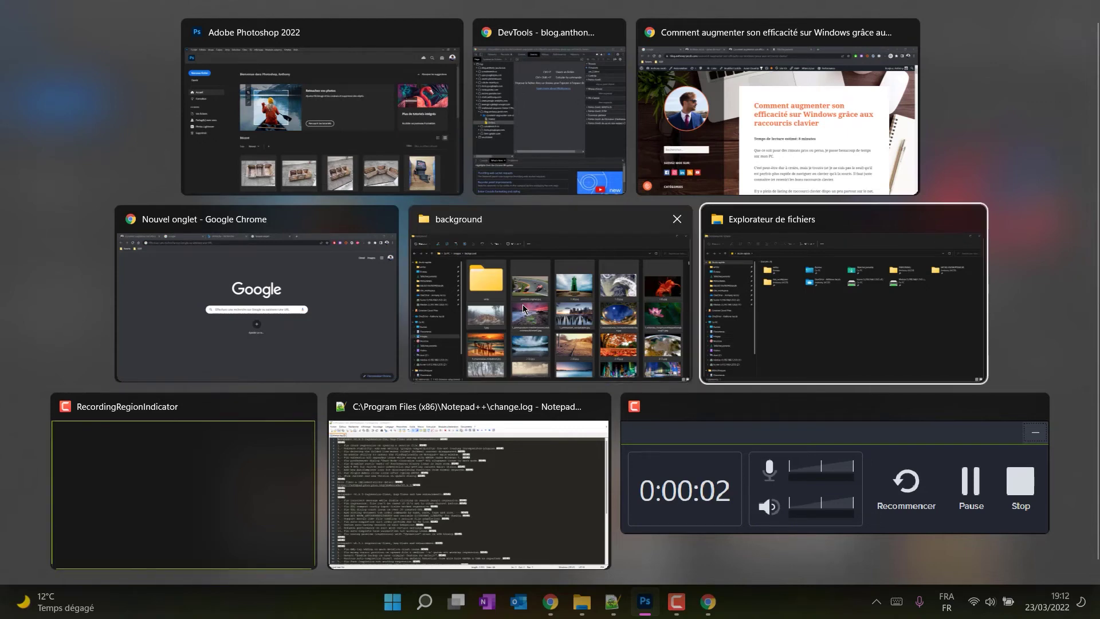
key(alt+shift+Tab)
key(alt+shift+Tab)
key(alt+shift+Tab)
key(alt+shift+Tab)
key(alt+shift+Tab)
key(alt+shift+Tab)
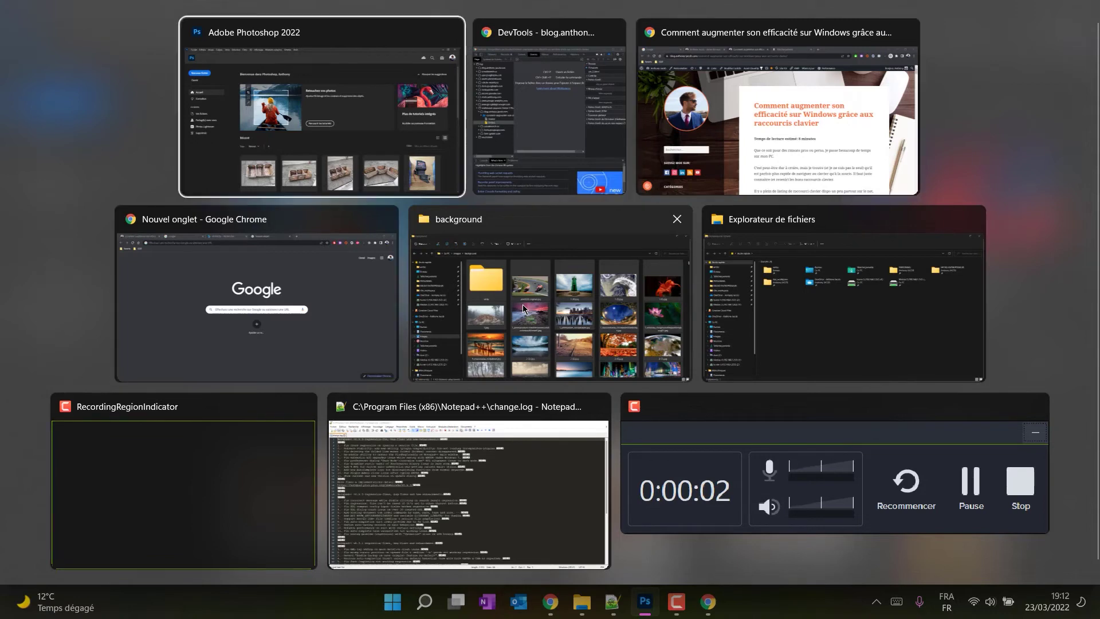
Step: Move forward and back through the window switcher to the background folder window and bring it to the front
key(alt+Tab)
key(alt+Tab)
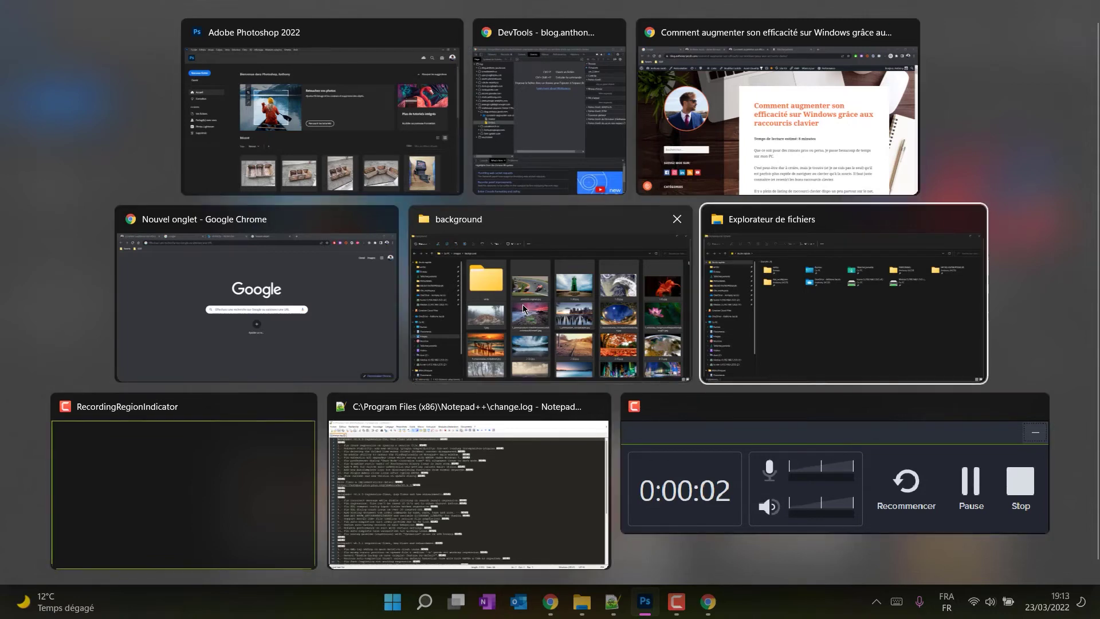
key(alt+shift+Tab)
key(alt+shift+Tab)
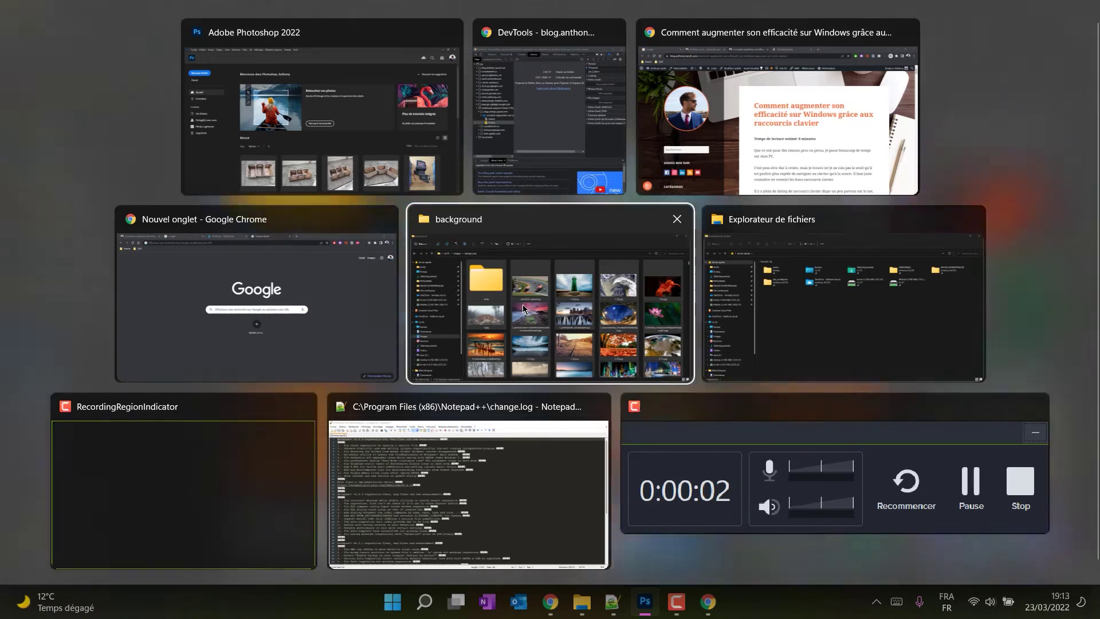
key(alt)
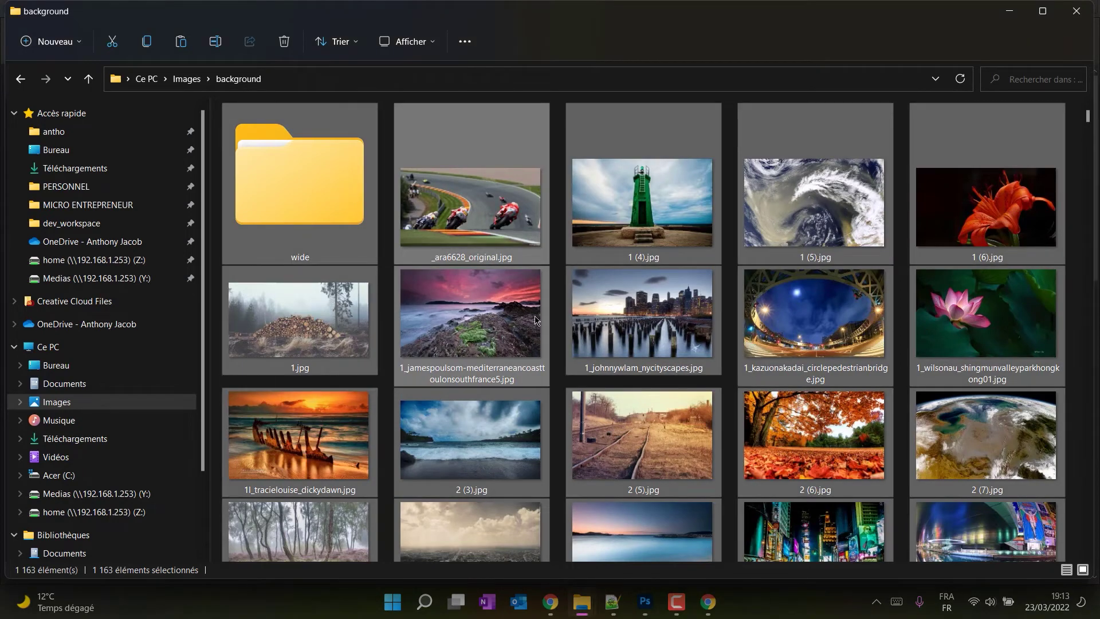
Step: Carry 1 (4).jpg from the background folder into Photoshop using the task view, and return to the folder window
click(684, 258)
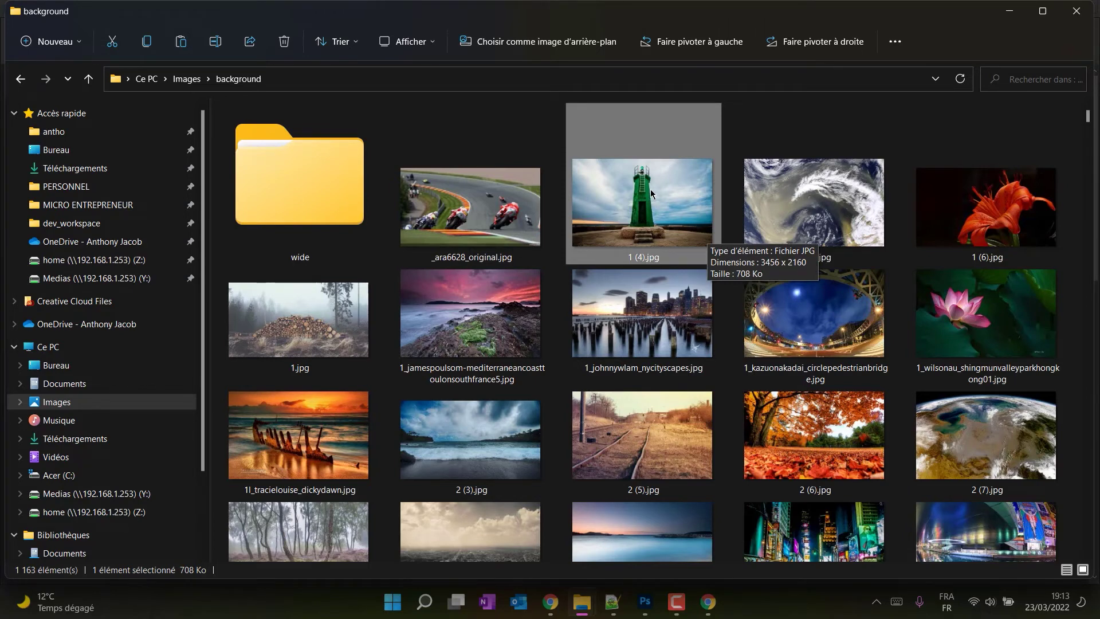
drag(651, 189, 498, 103)
key(super+Tab)
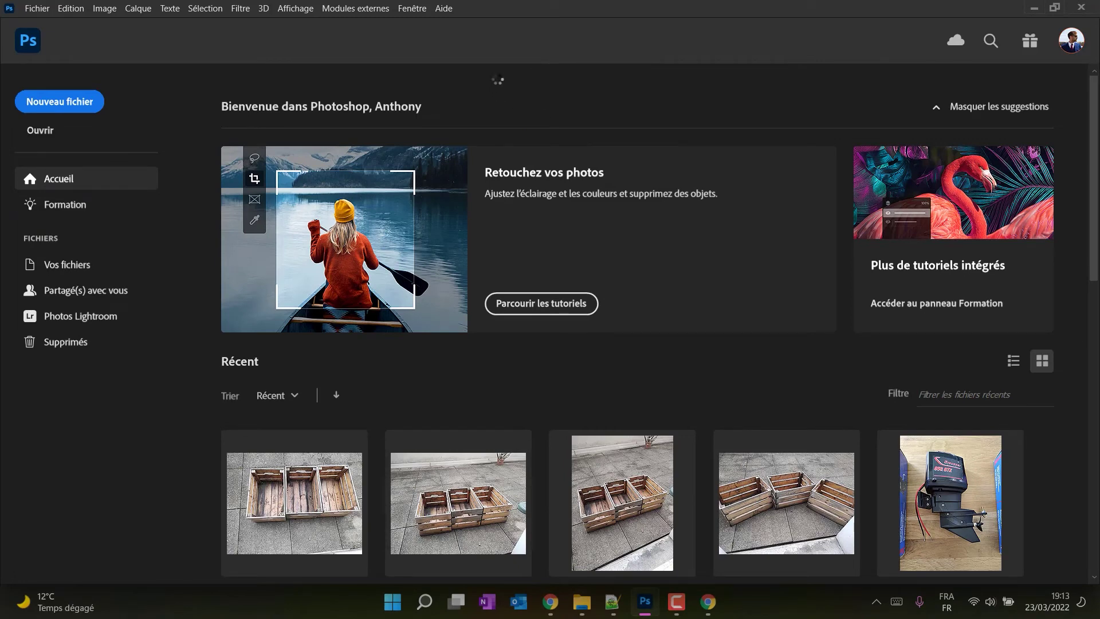
key(super+Tab)
click(480, 136)
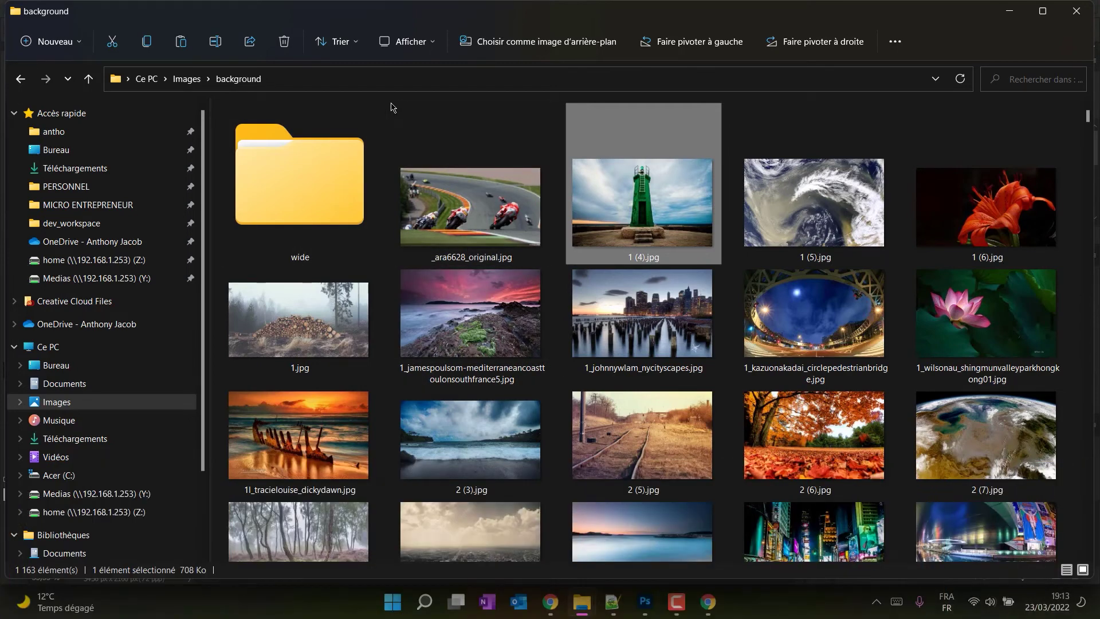
Step: Show the desktop, open the Corbeille and permanently empty it
key(super+d)
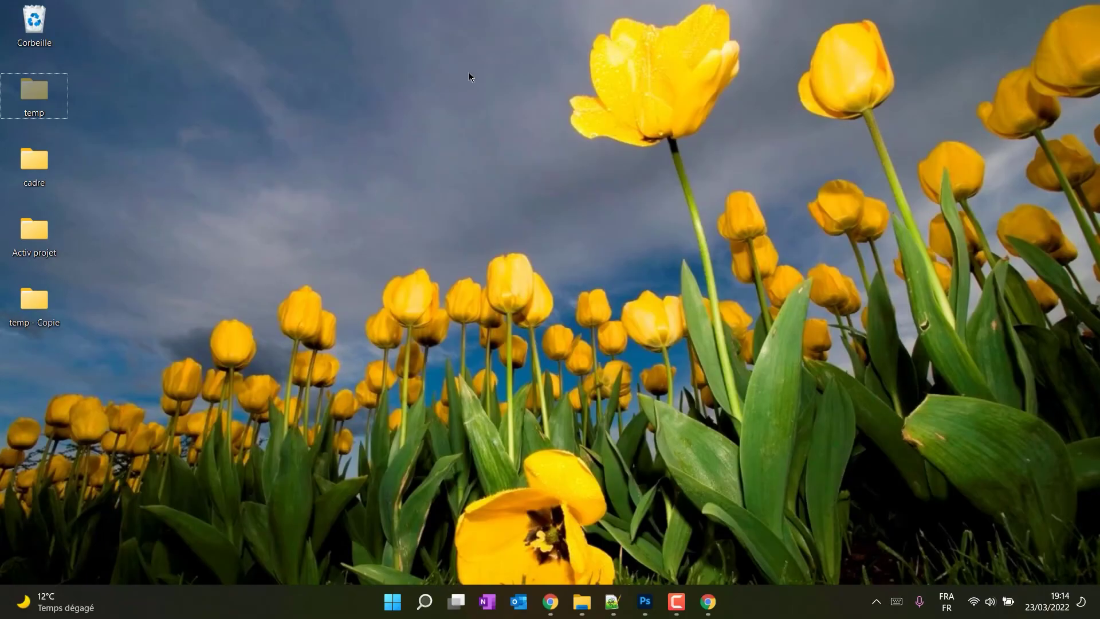
click(51, 22)
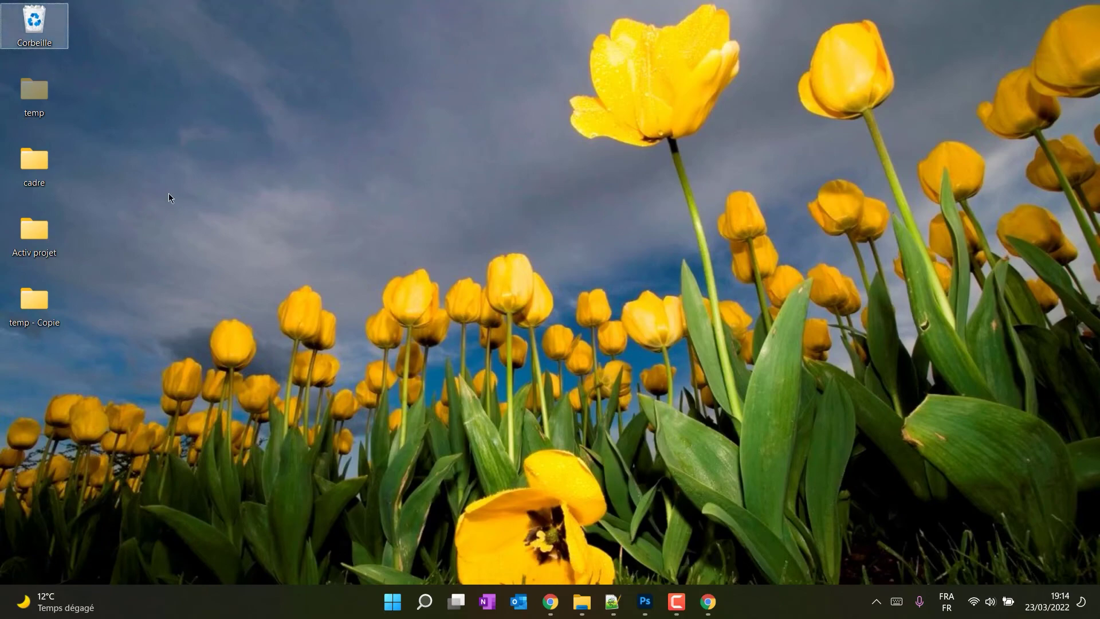
click(177, 178)
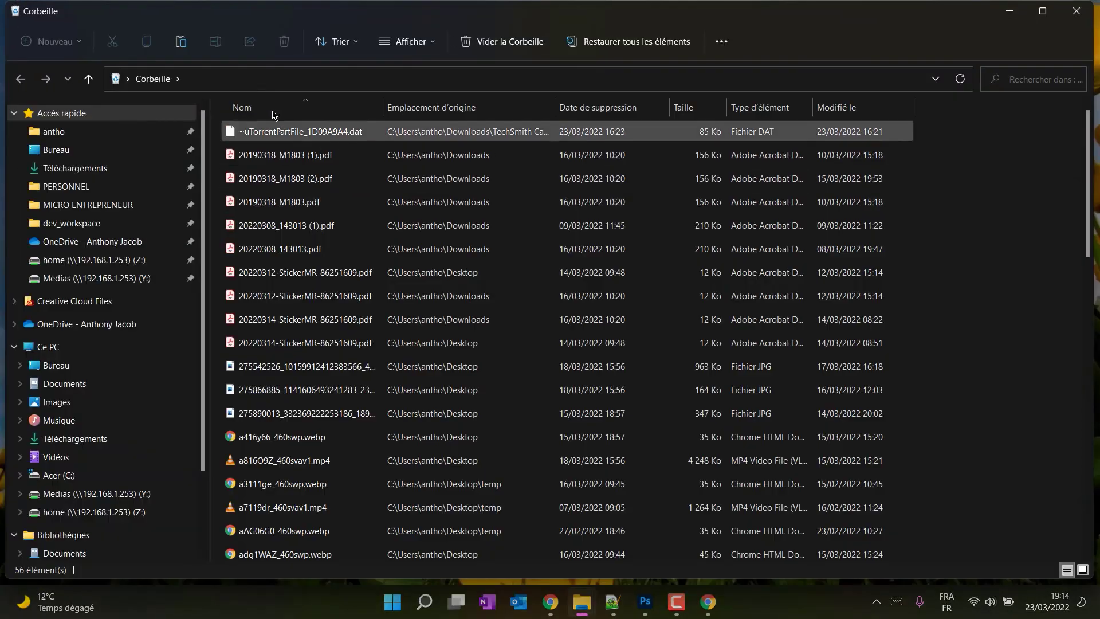
click(504, 42)
click(600, 312)
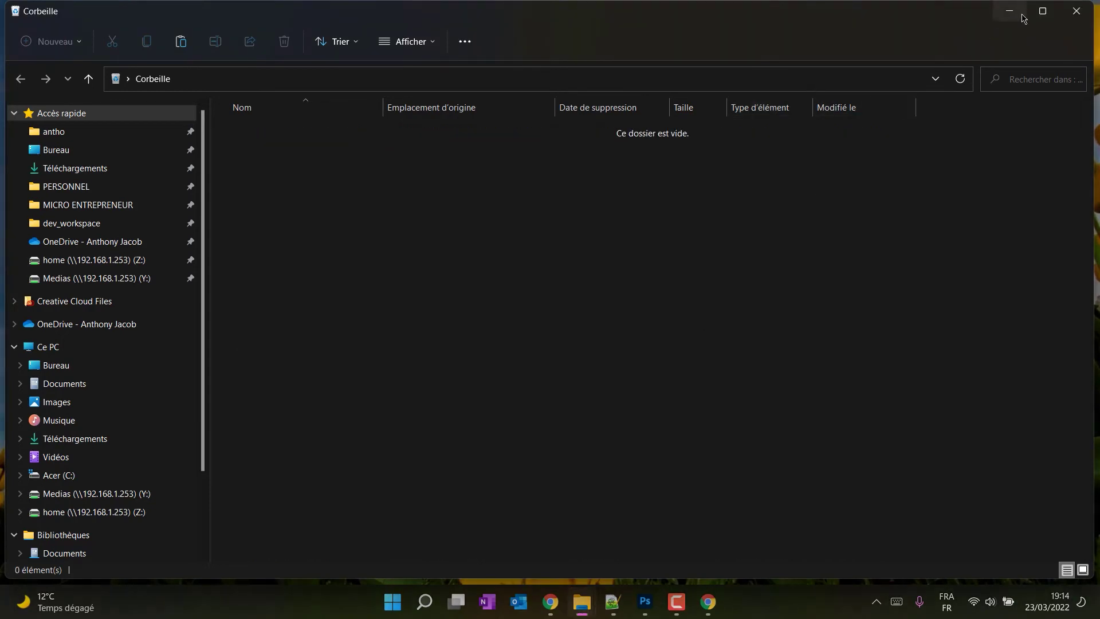
Step: Maximize the Corbeille window, snap it to the left half and fill the right half with the background folder
mouse_move(1043, 24)
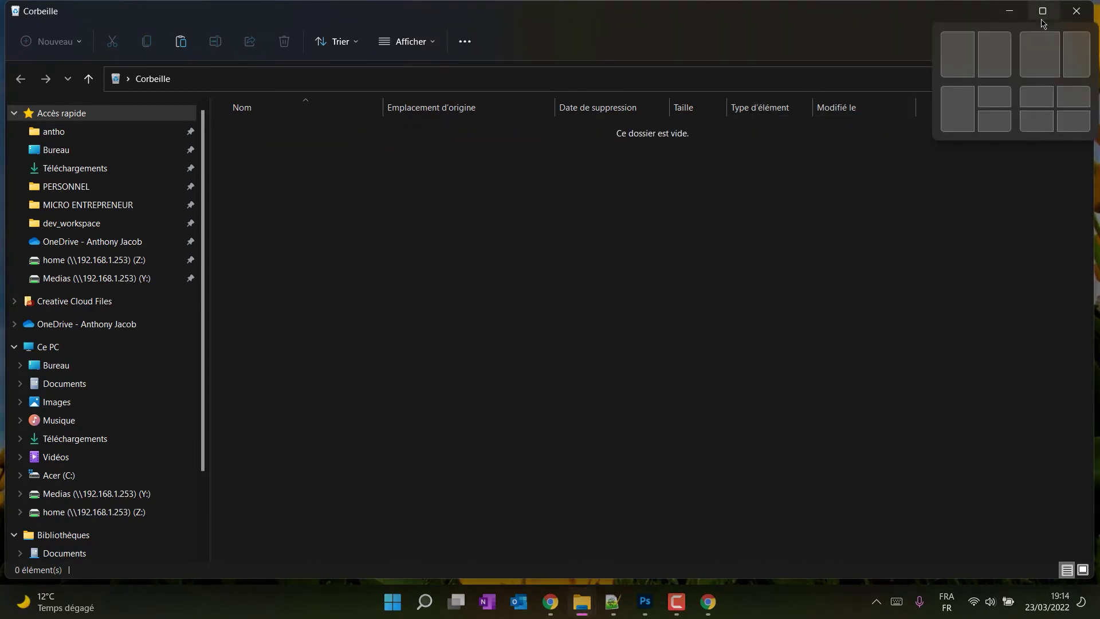
click(1042, 21)
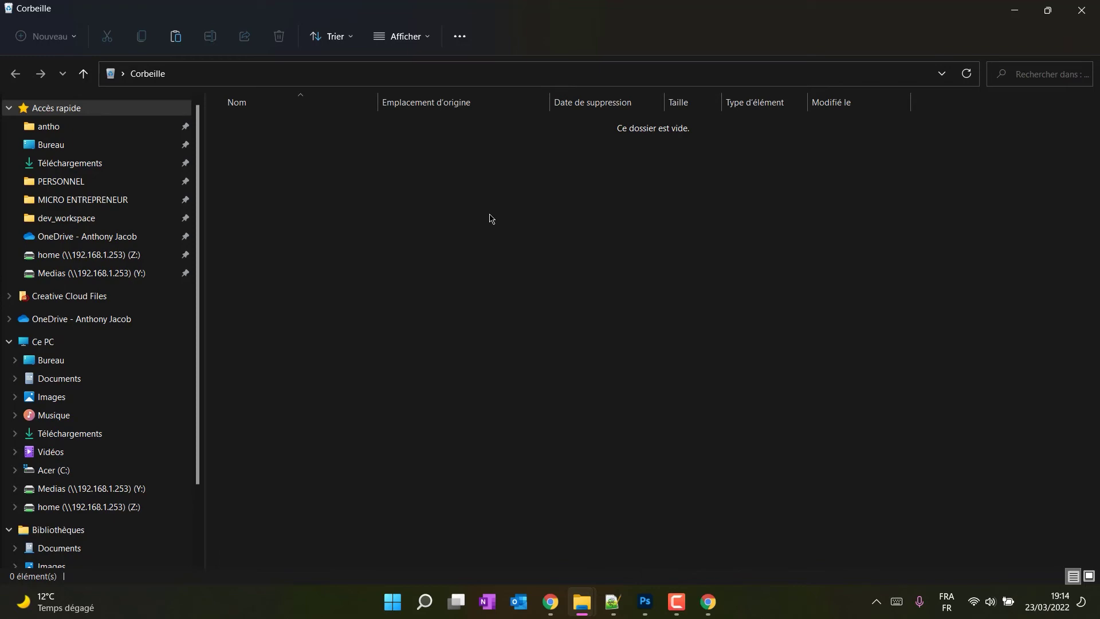
key(super+Left)
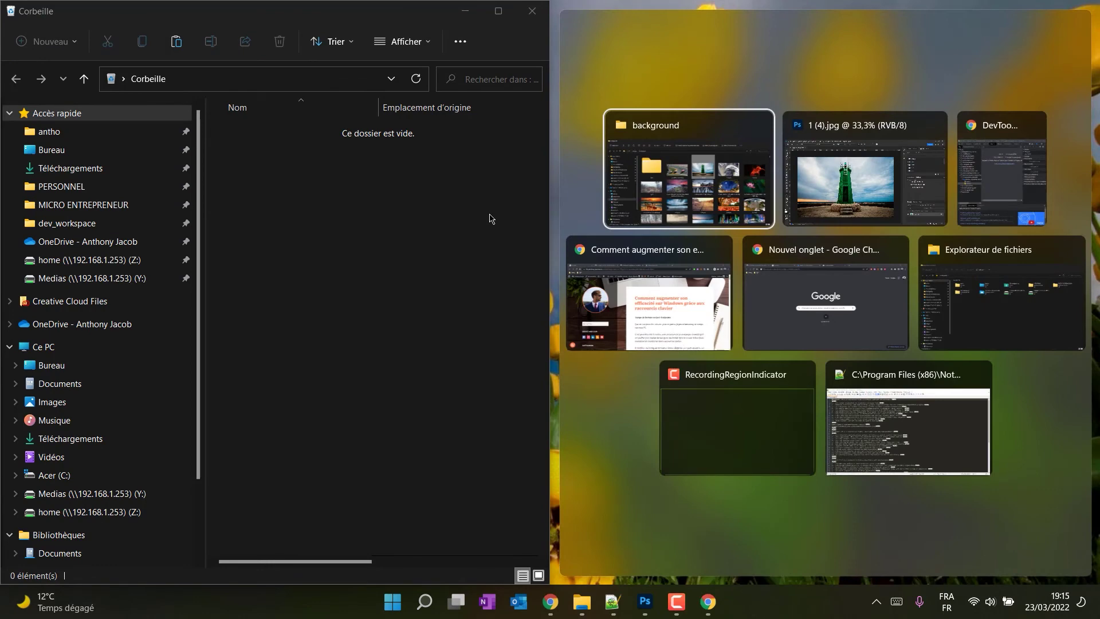
click(703, 128)
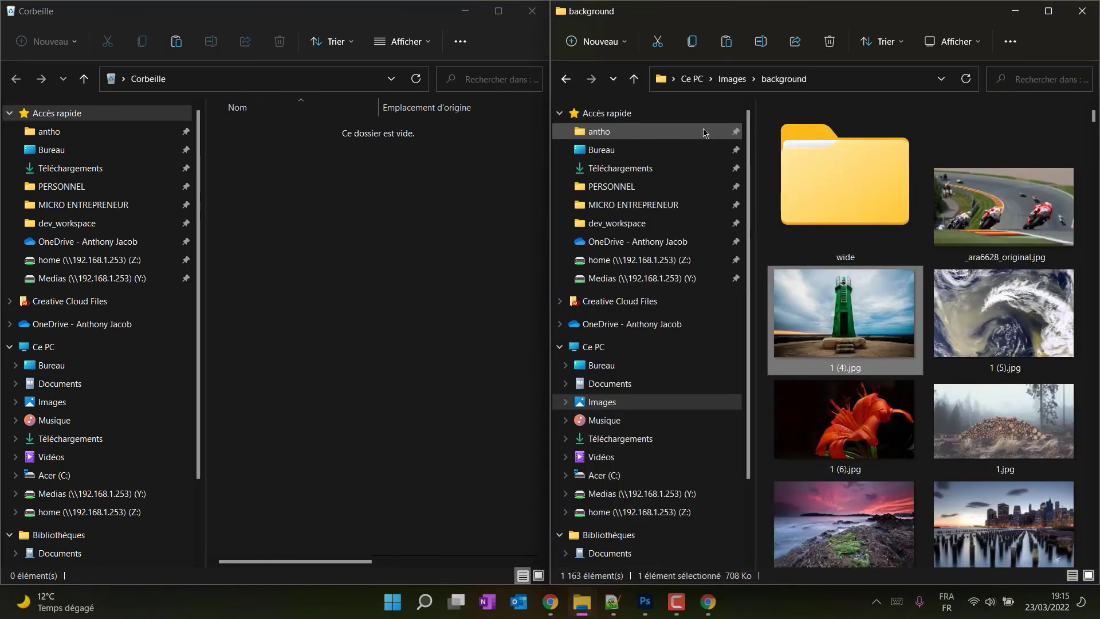
Step: Maximize and restore the background folder window, snap it to the top-left quarter and minimize it
key(super+Up)
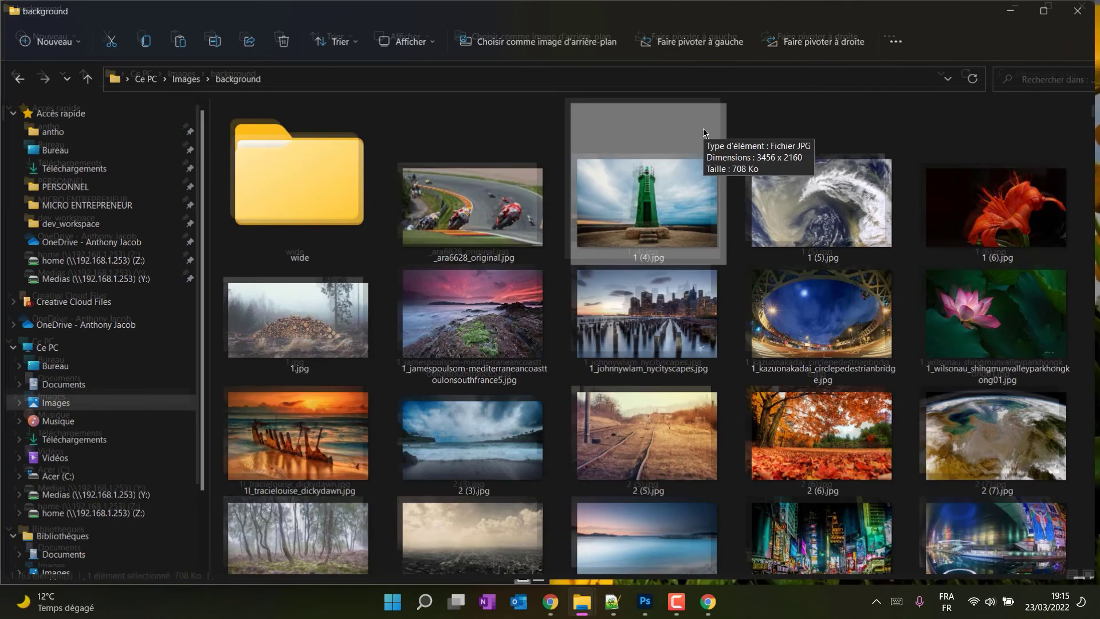
key(super+Down)
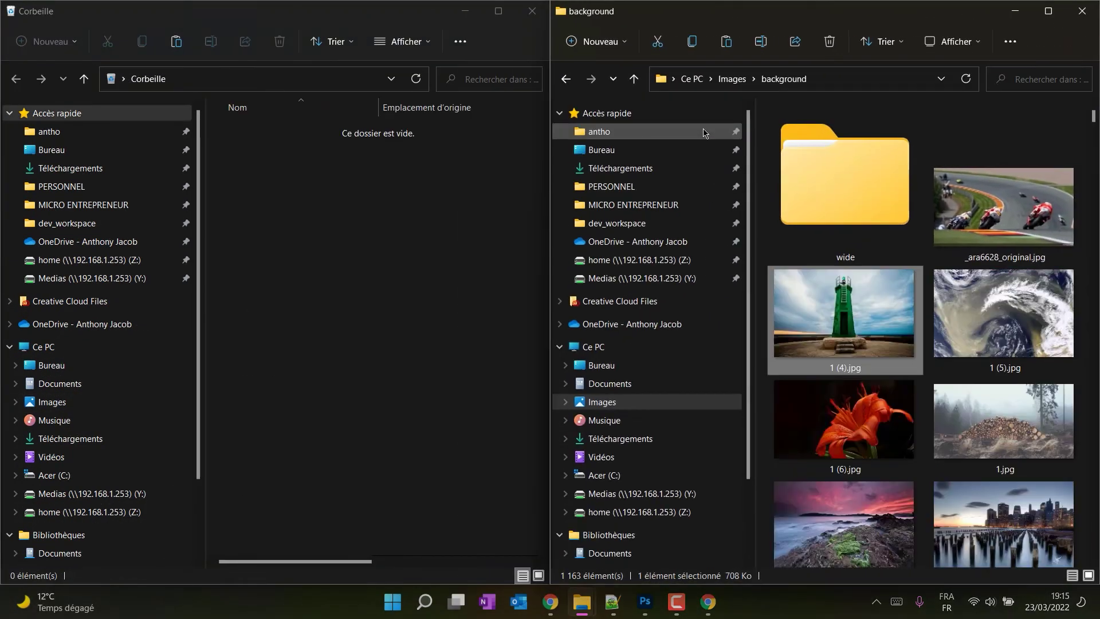
key(super+Left)
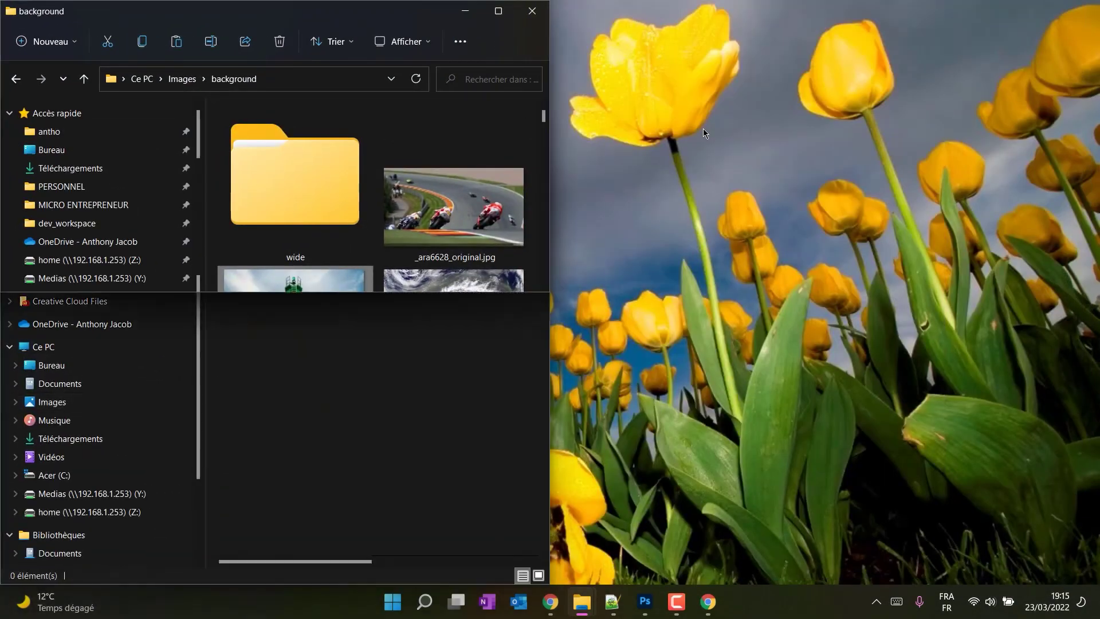
key(super+Up)
key(super+Down)
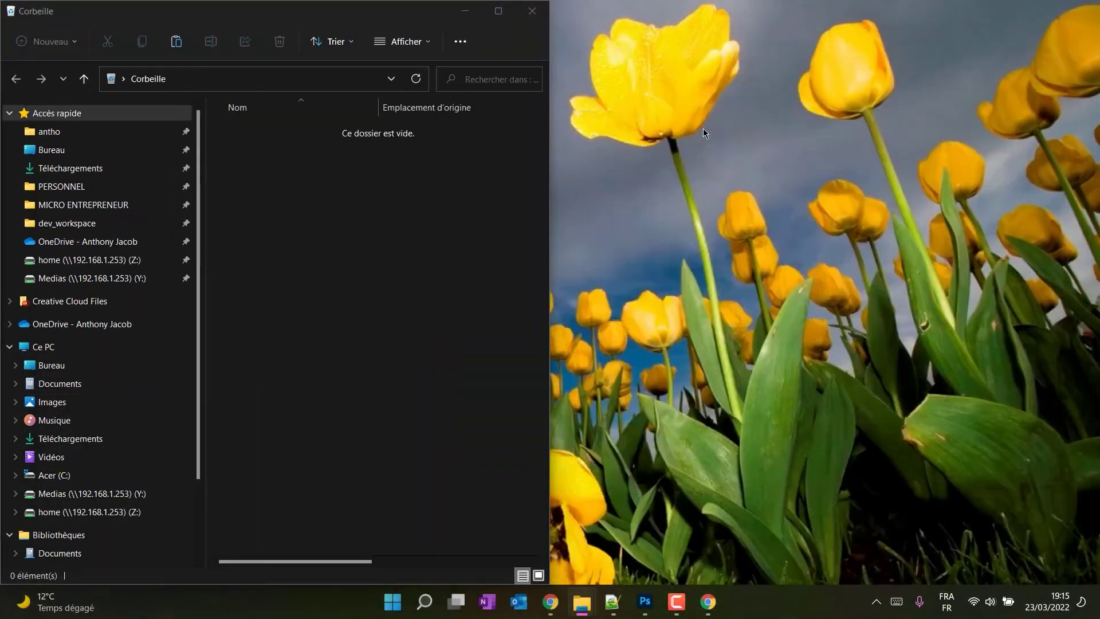
Step: Snap the Corbeille window to the top-right quarter of the desktop and maximize it
key(super+Up)
key(super+Right)
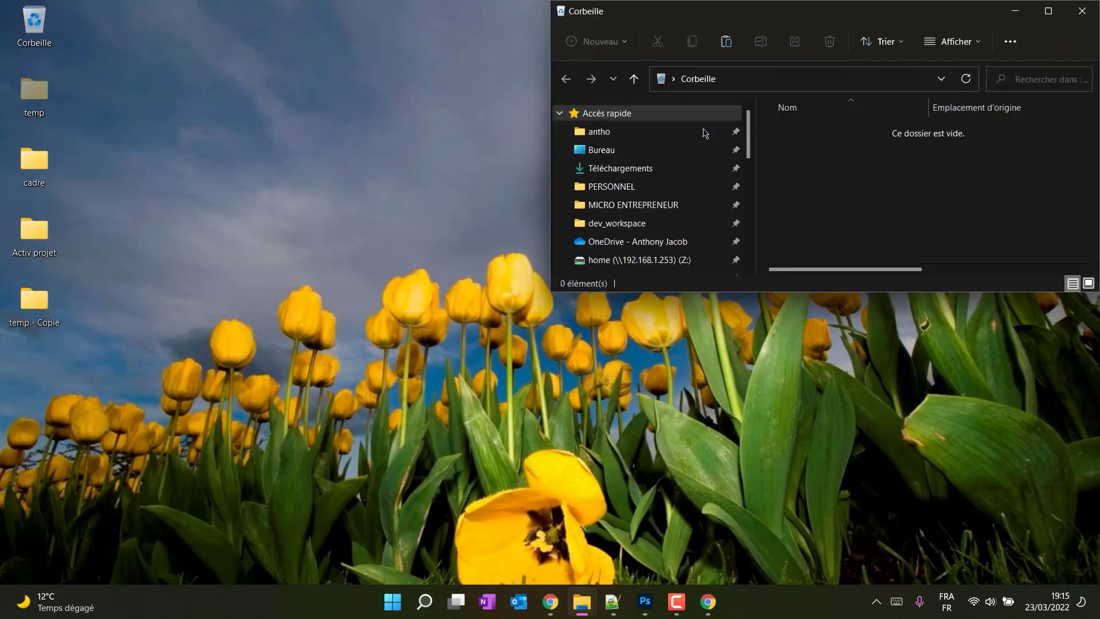
key(super+Up)
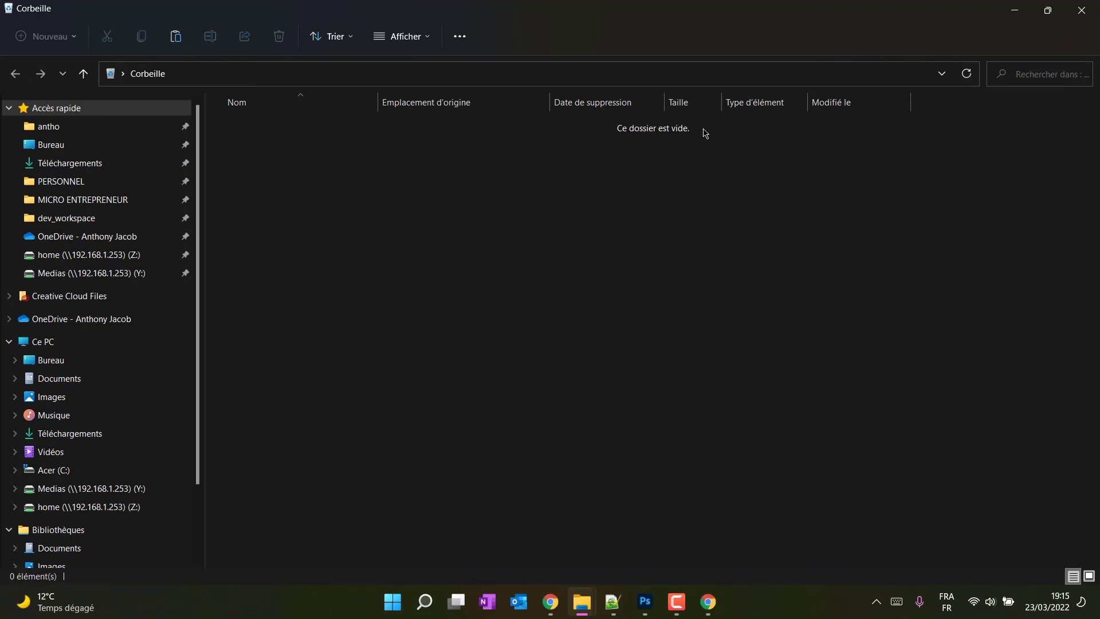
Step: Snap Corbeille to the left half with the background folder on the right, and open Bureau in the left window
key(super+Left)
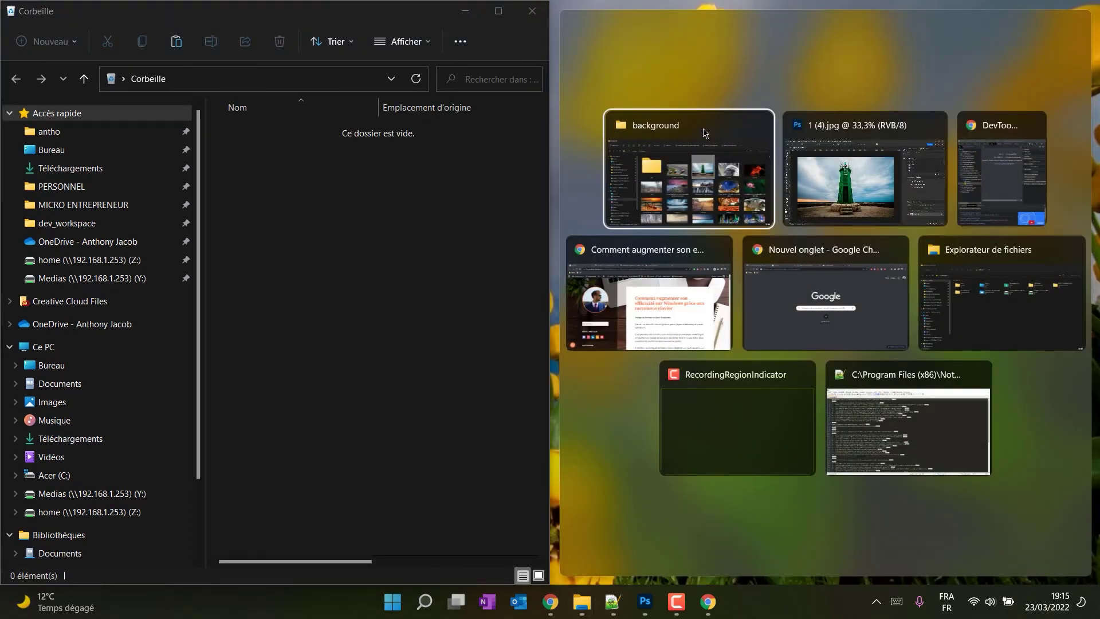
click(705, 133)
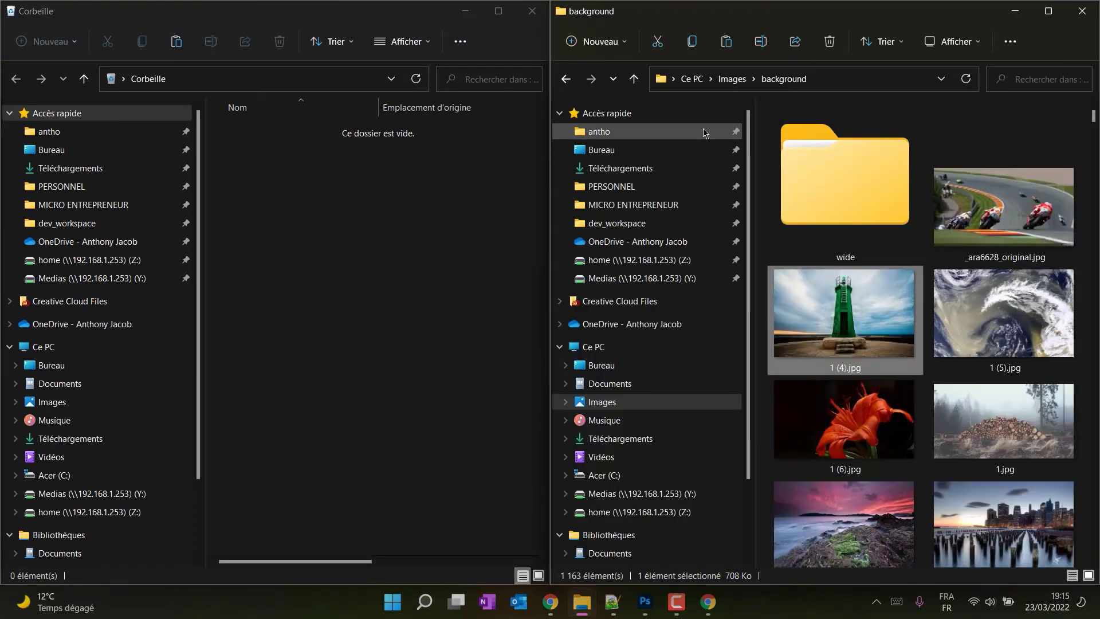
click(69, 151)
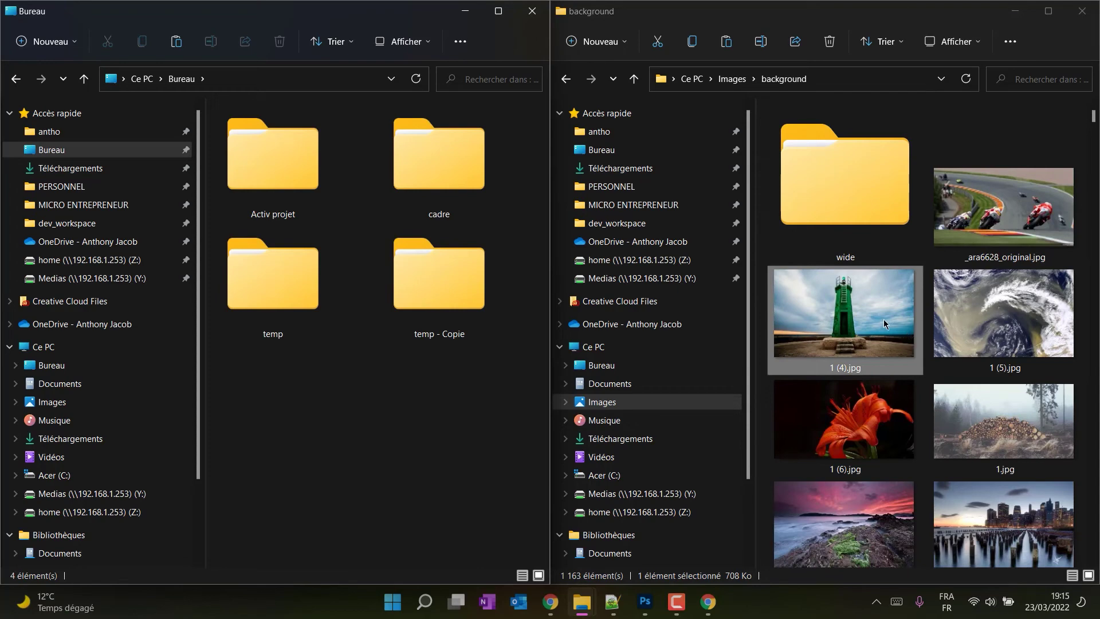
Step: Scroll through the background images and place the Chrome new-tab window in the right half beside Bureau
scroll(845, 321, down, 5)
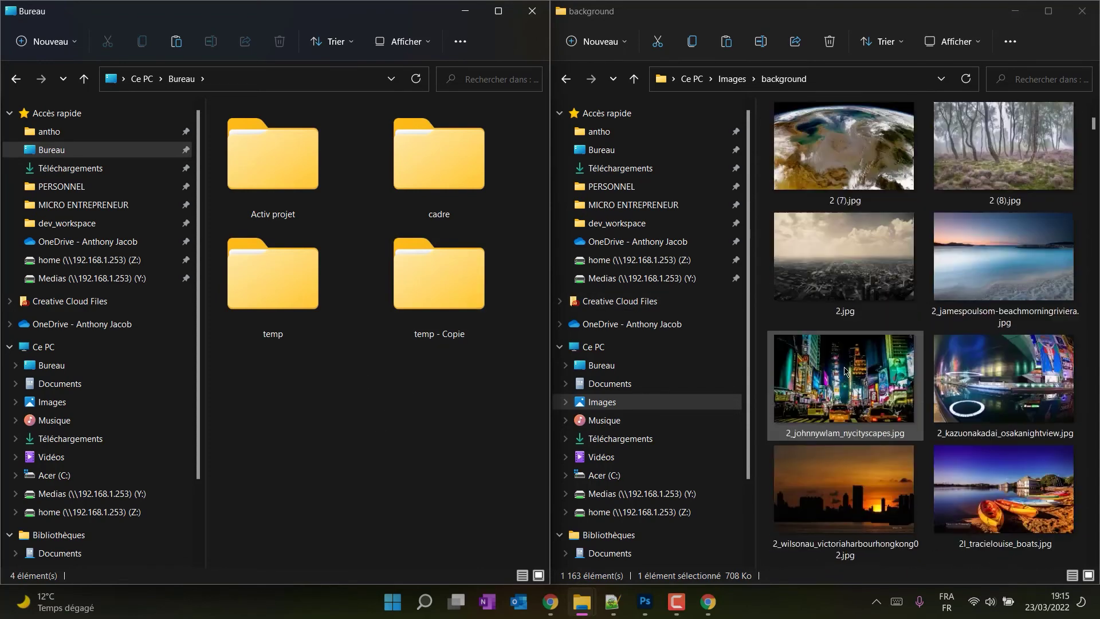
scroll(844, 321, up, 5)
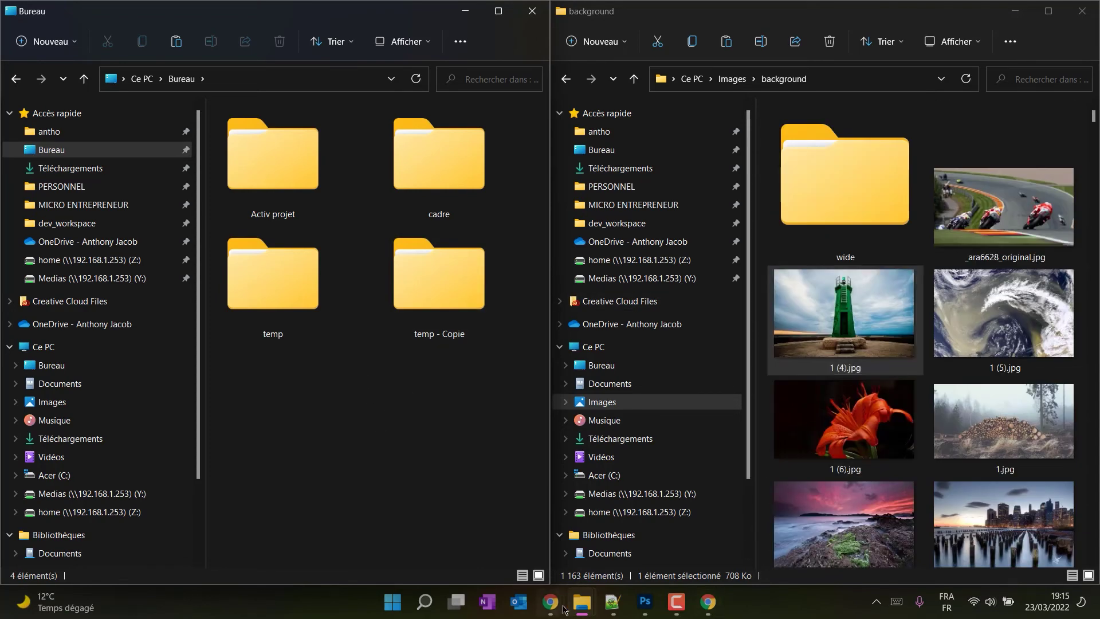
mouse_move(550, 601)
click(484, 525)
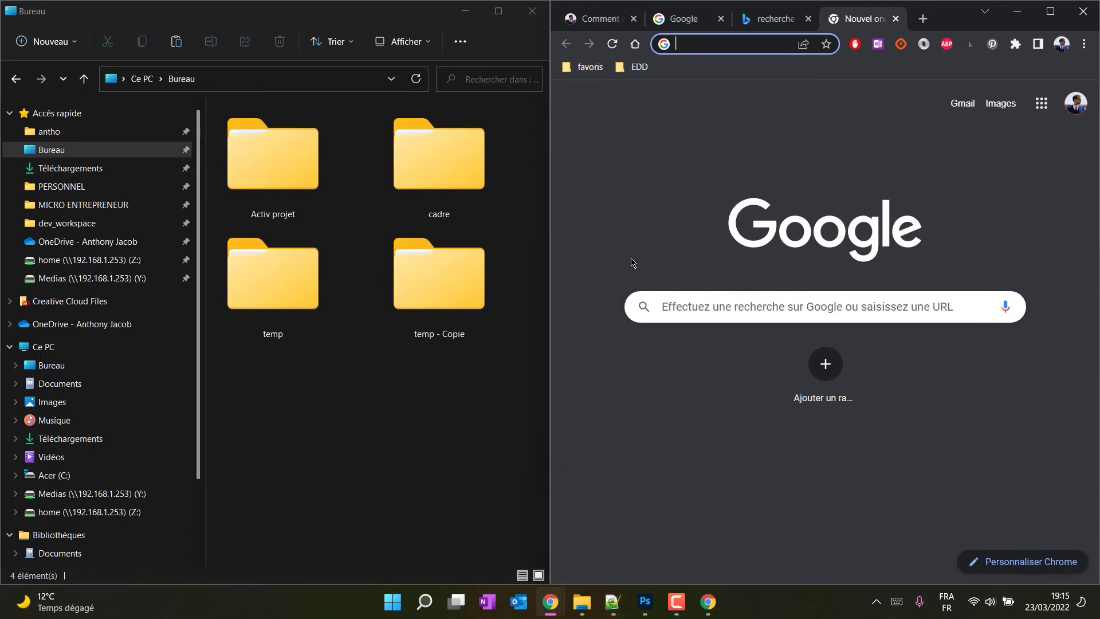
Step: Switch to the Notepad++ change.log window and snap it to the left half beside Chrome
key(alt+Tab)
key(alt+Tab)
key(alt+Tab)
key(alt+Tab)
key(alt+Tab)
key(alt+Tab)
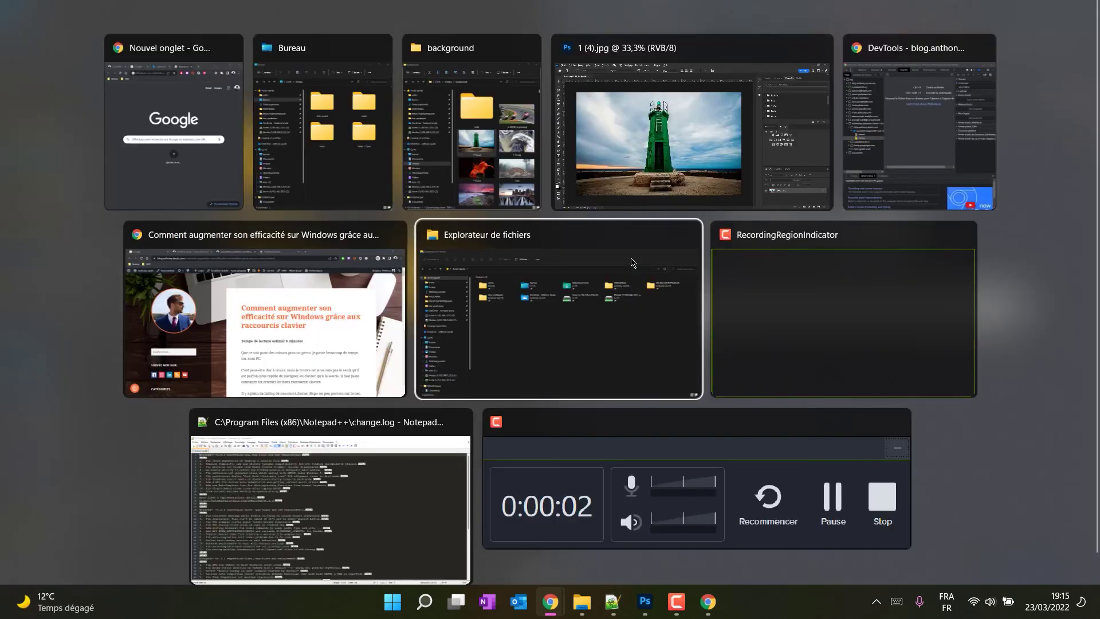
key(alt+Tab)
key(alt+Tab)
key(alt+Tab)
key(alt+shift+Tab)
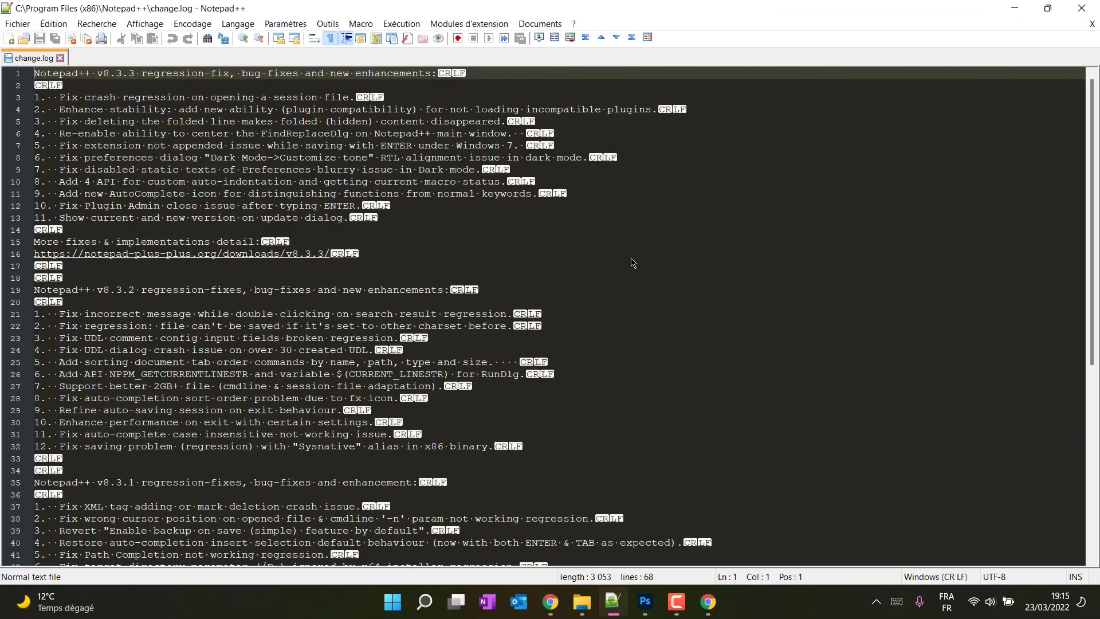
key(super+Left)
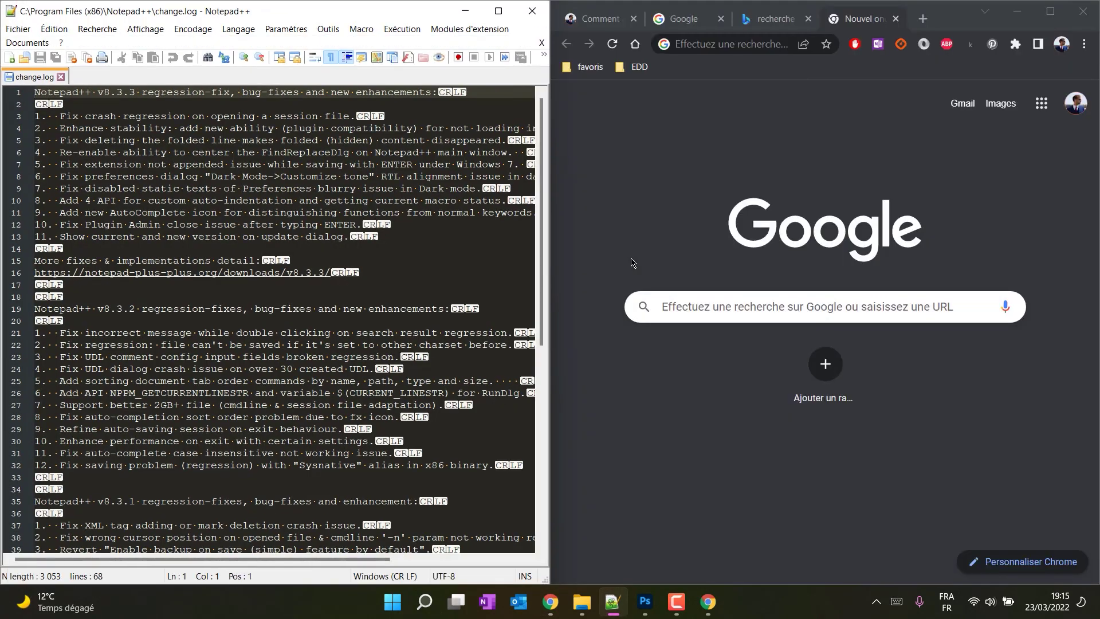
Step: Move down through change.log to the "Included plugins:" heading on line 58
key(Down)
key(Down)
key(Down)
key(Down)
key(Down)
key(Down)
key(Down)
key(Down)
key(Down)
key(Down)
key(Down)
key(Down)
key(Down)
key(Down)
key(Down)
key(Down)
key(Down)
key(Down)
key(Down)
key(Down)
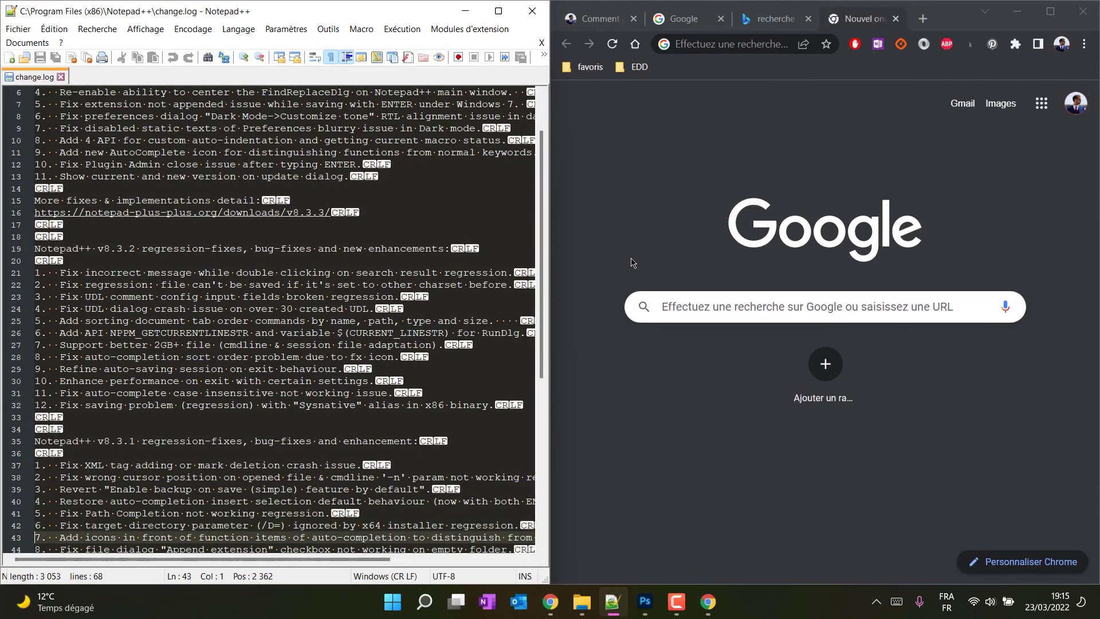
key(Down)
key(Down)
key(Down)
key(Down)
key(Down)
key(Down)
key(Down)
key(Down)
key(Down)
key(Down)
key(Down)
key(Down)
key(Down)
key(Down)
key(Down)
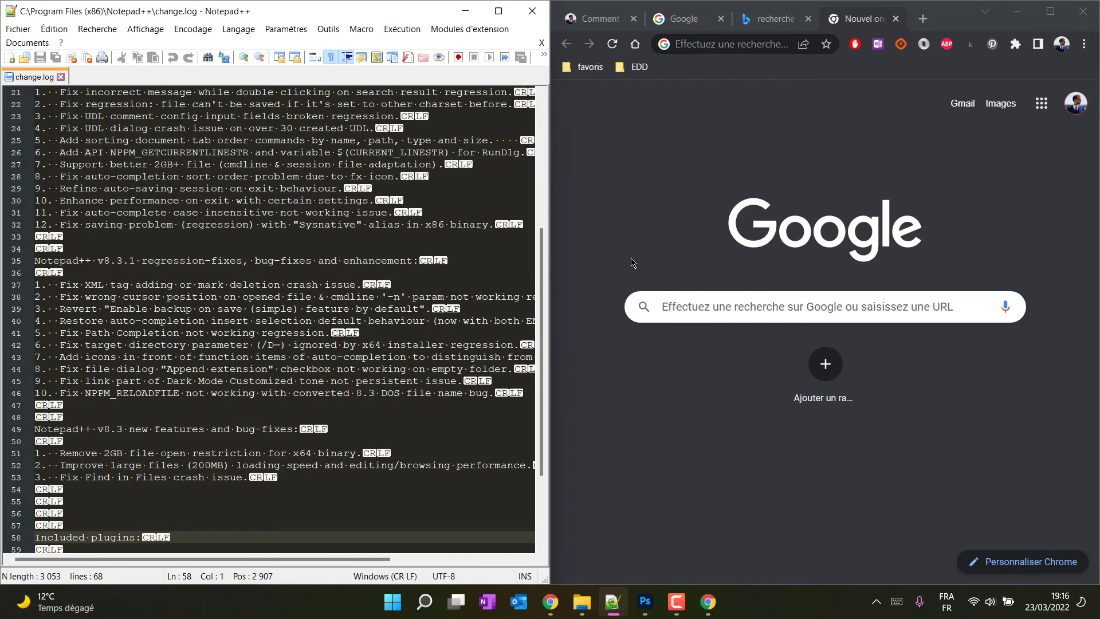
Step: Open the Windows Task Manager, expand the Notepad++ entry, maximize the window and end the Notepad++ task
key(ctrl+shift+Escape)
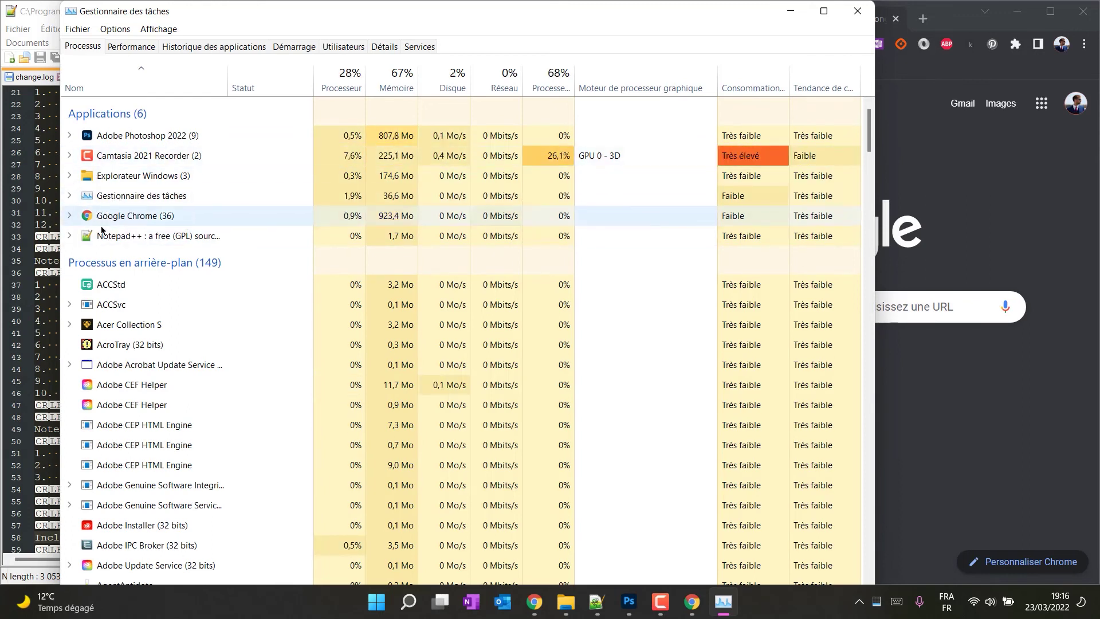
click(70, 236)
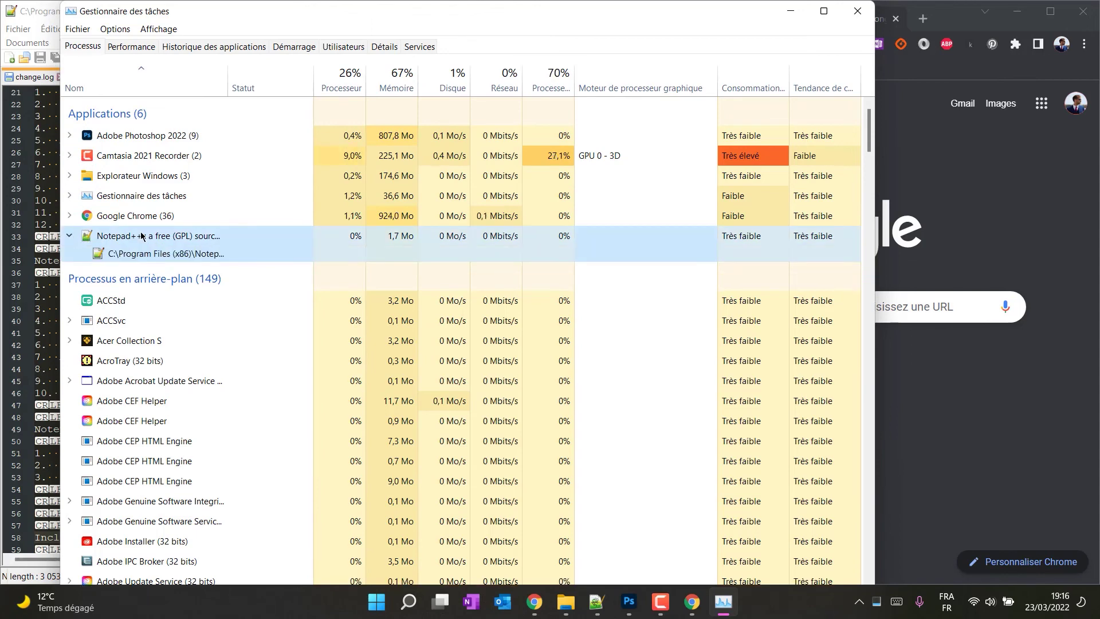
double_click(582, 17)
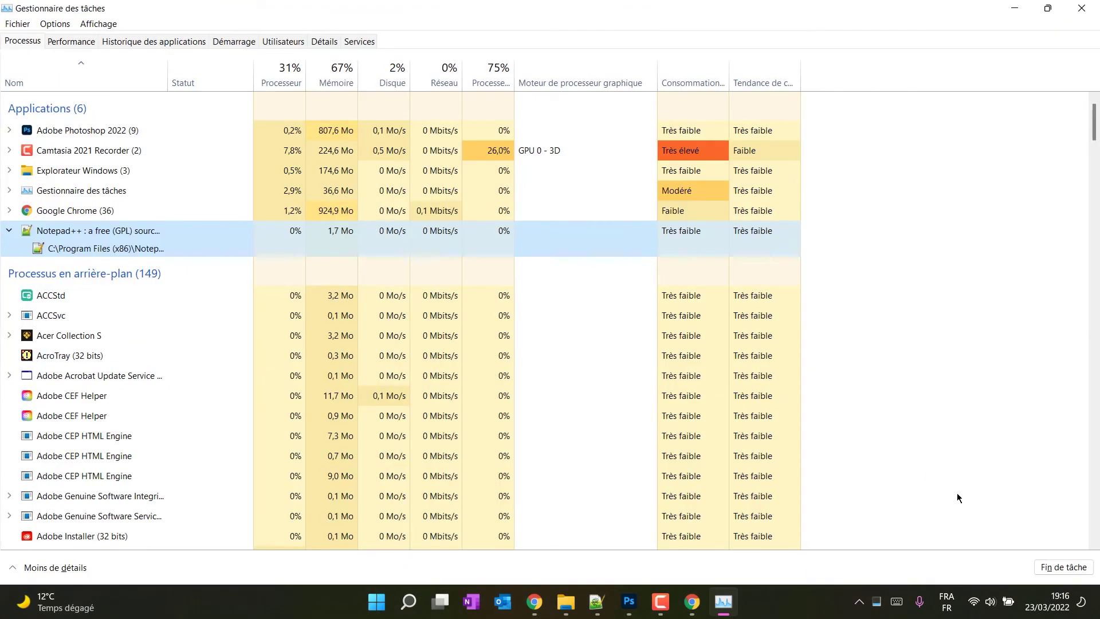
click(1068, 566)
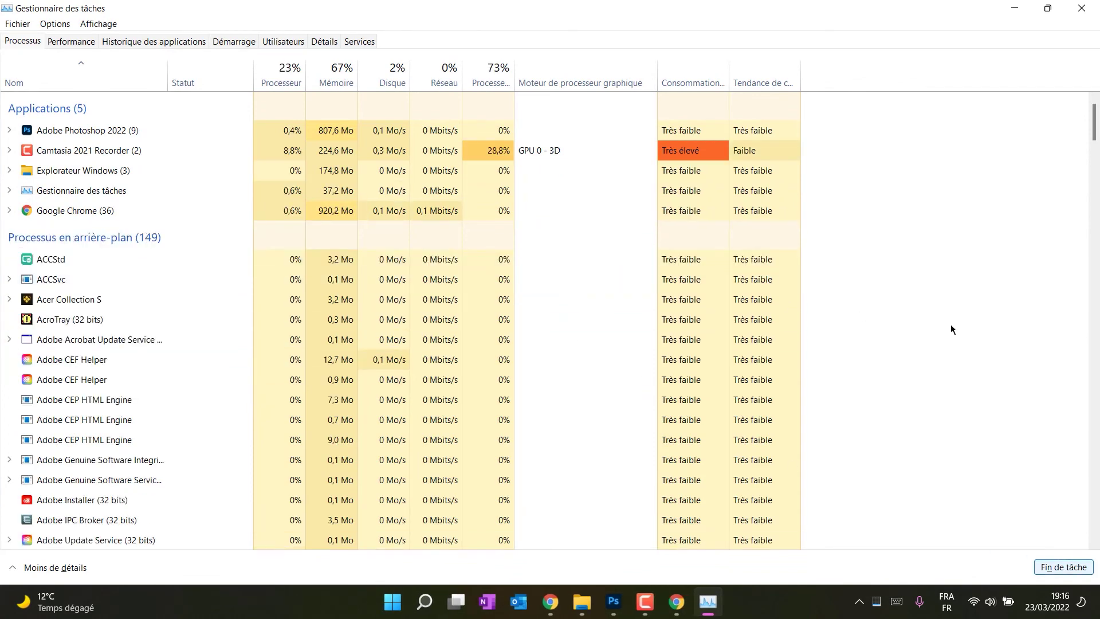
Step: Show the desktop and use the task view to switch to the Chrome window with the keyboard shortcuts article
key(super+i)
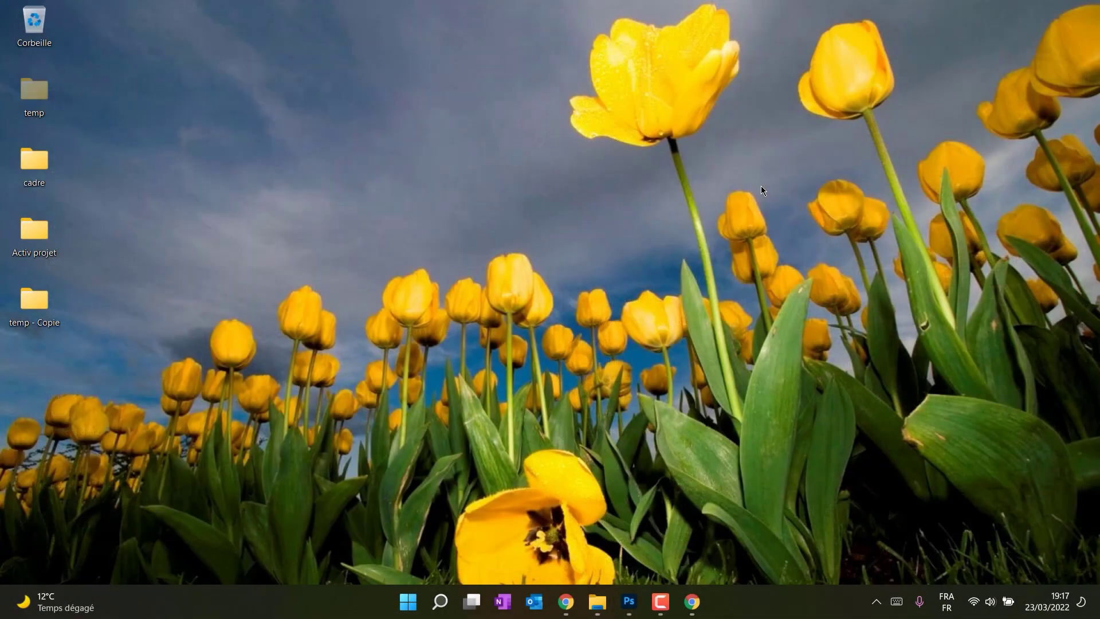
key(super+d)
key(super+Tab)
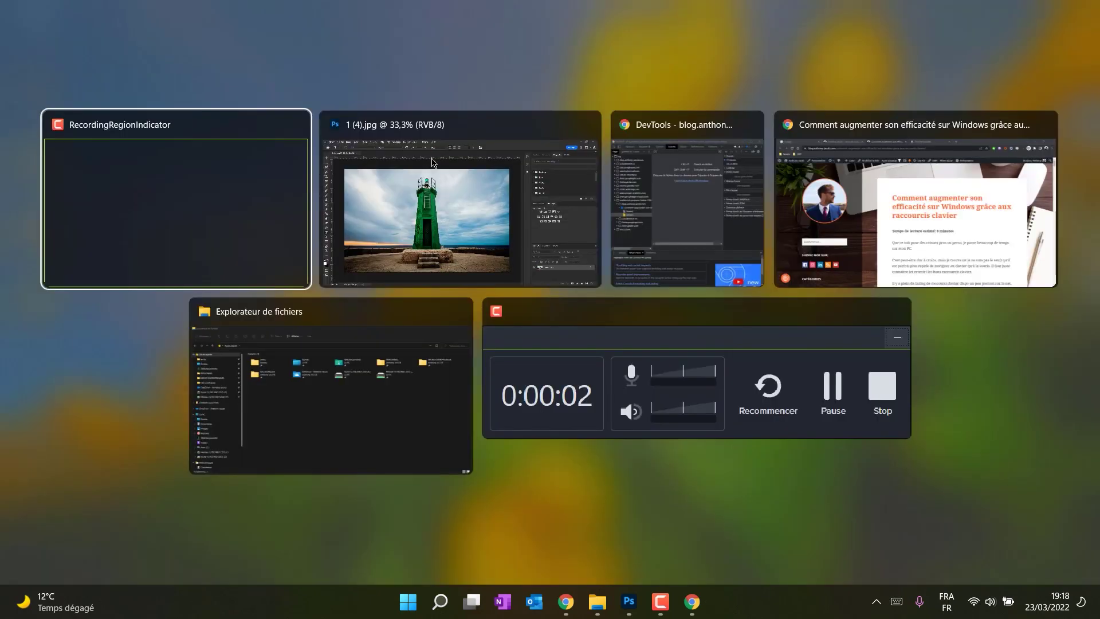
key(Right)
key(Right)
key(Right)
key(Return)
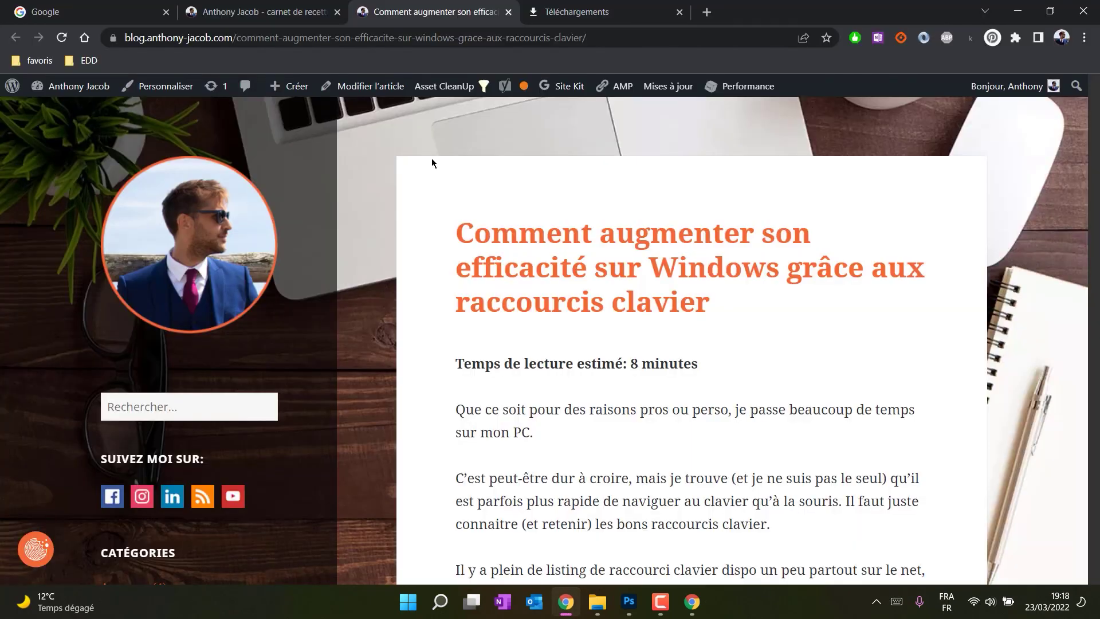